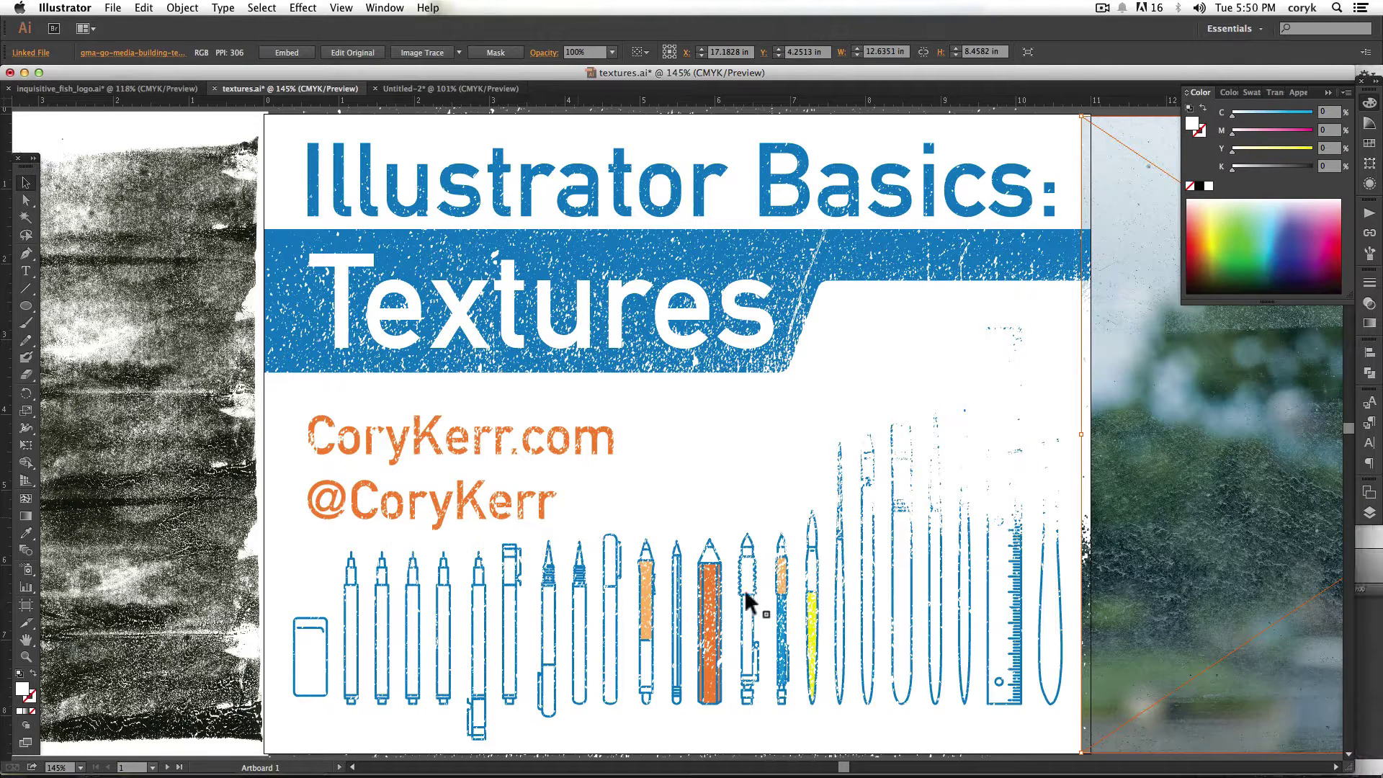
Switch to the Untitled-2 document and select its black grunge texture.
key(super+grave)
drag(655, 500, 1062, 479)
click(927, 418)
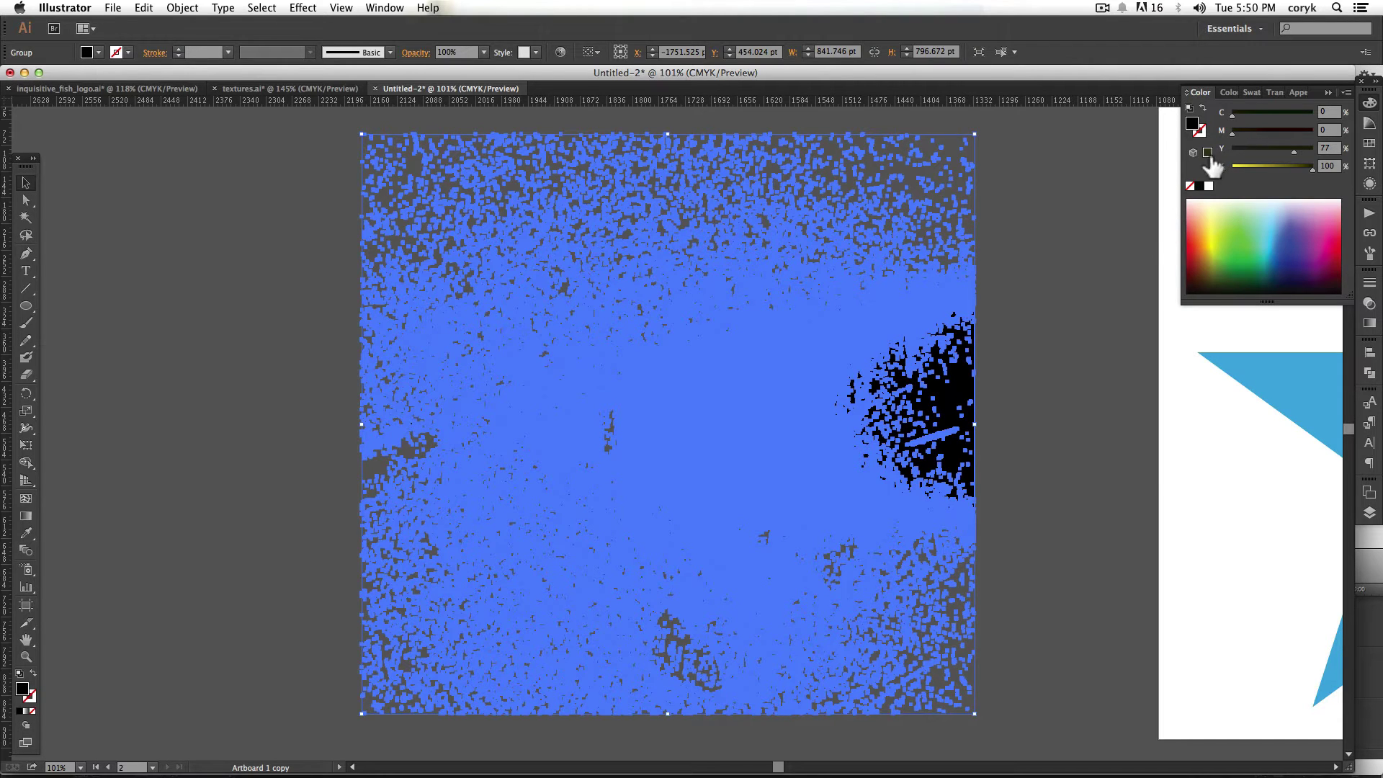
Recolour the grunge texture fill to bright yellow E2CD0C.
double_click(1193, 124)
click(1116, 405)
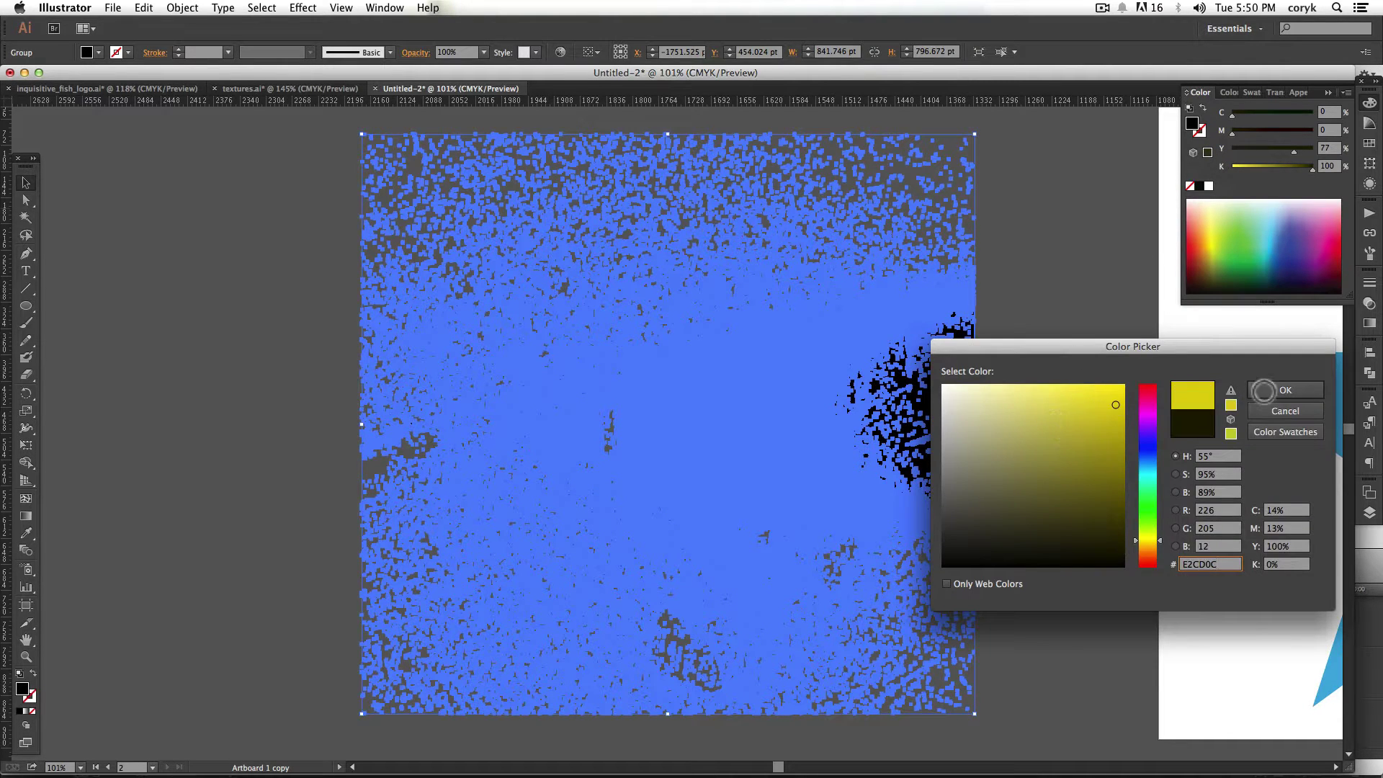
click(1263, 391)
click(1025, 440)
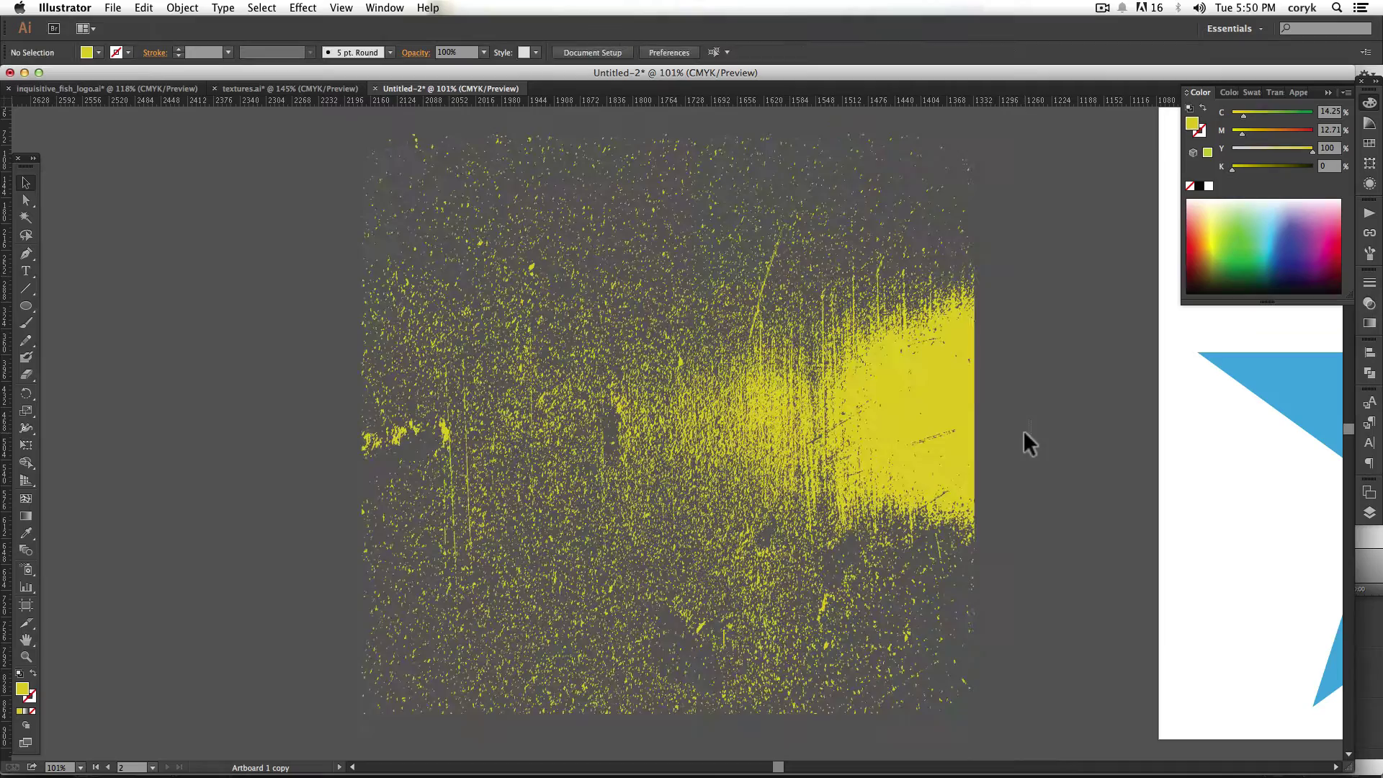
Move the yellow texture onto the blue star's artboard, covering the star.
key(space)
drag(865, 454, 395, 454)
drag(284, 430, 1109, 466)
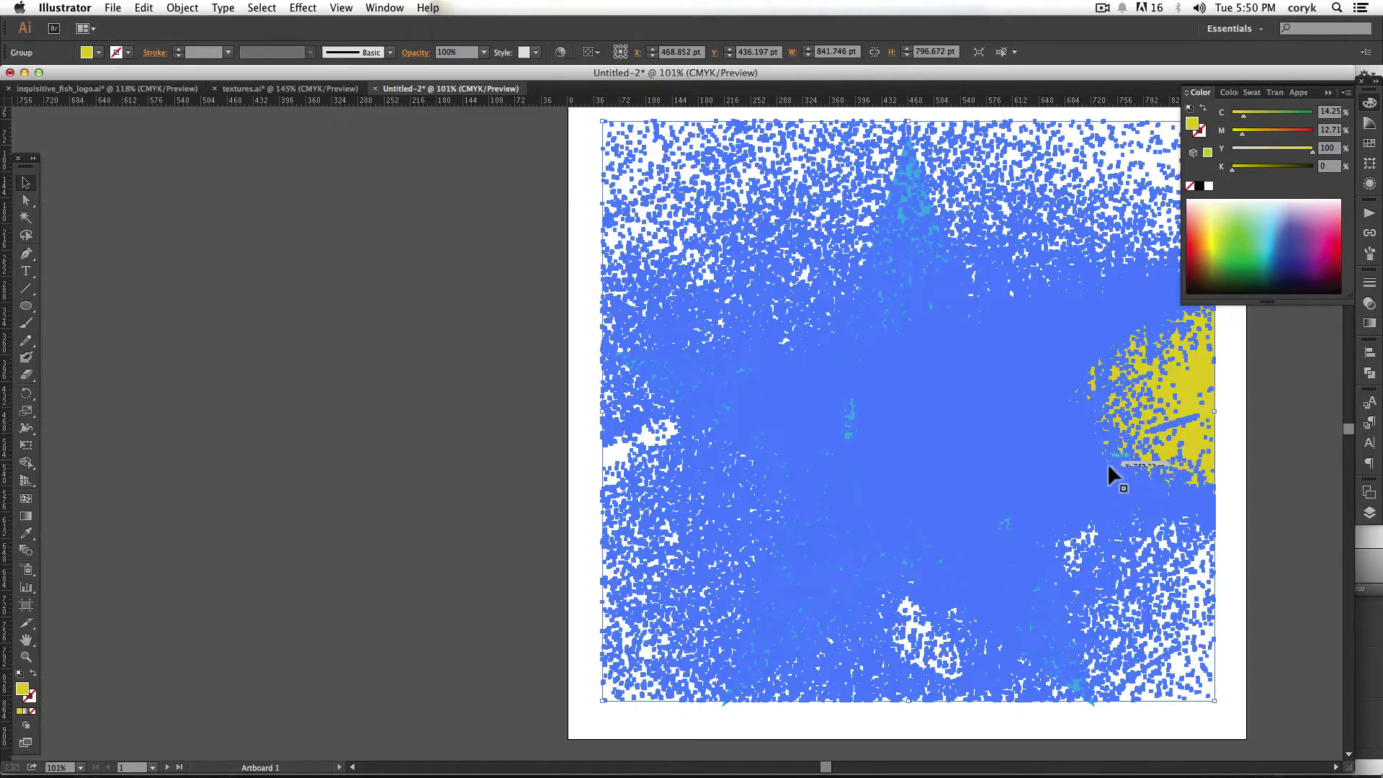
Fill the texture with the artboard's white using the Eyedropper.
key(i)
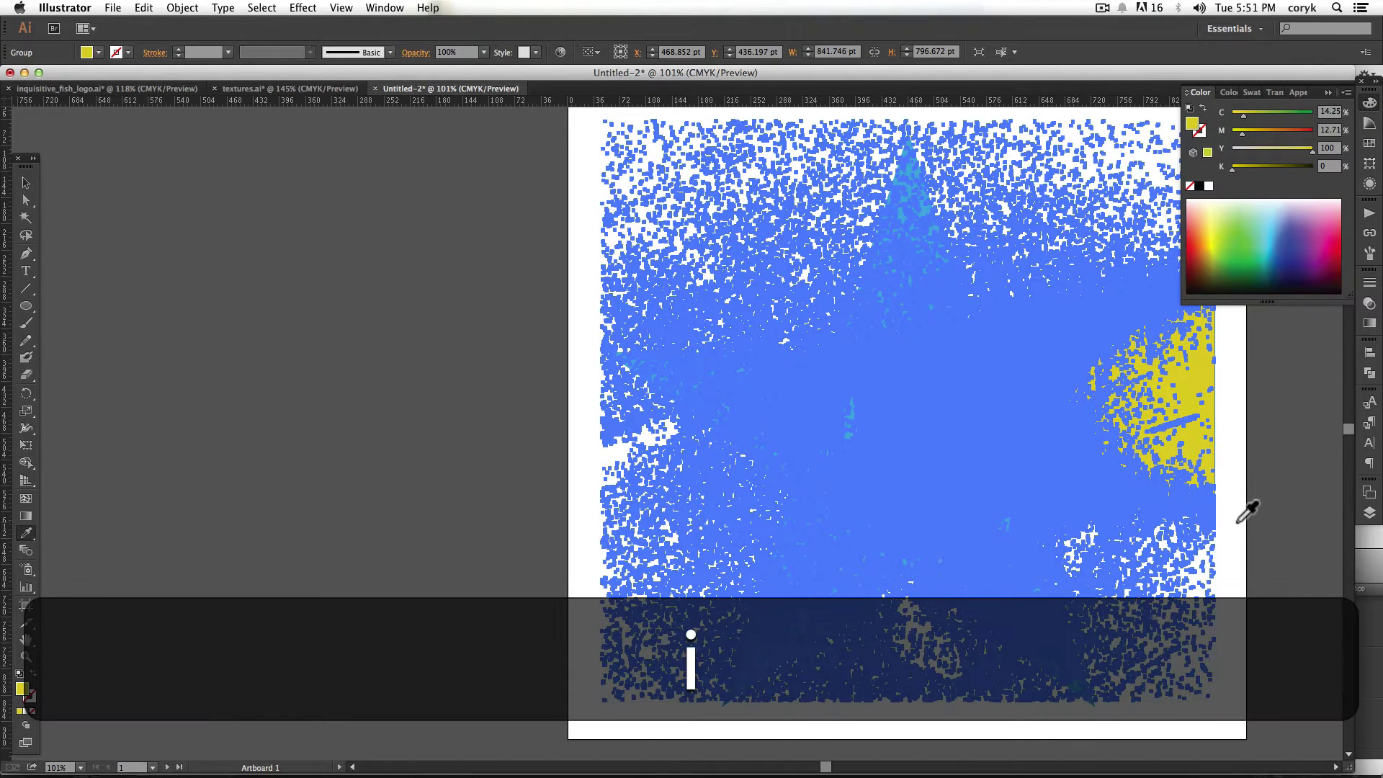
click(1241, 519)
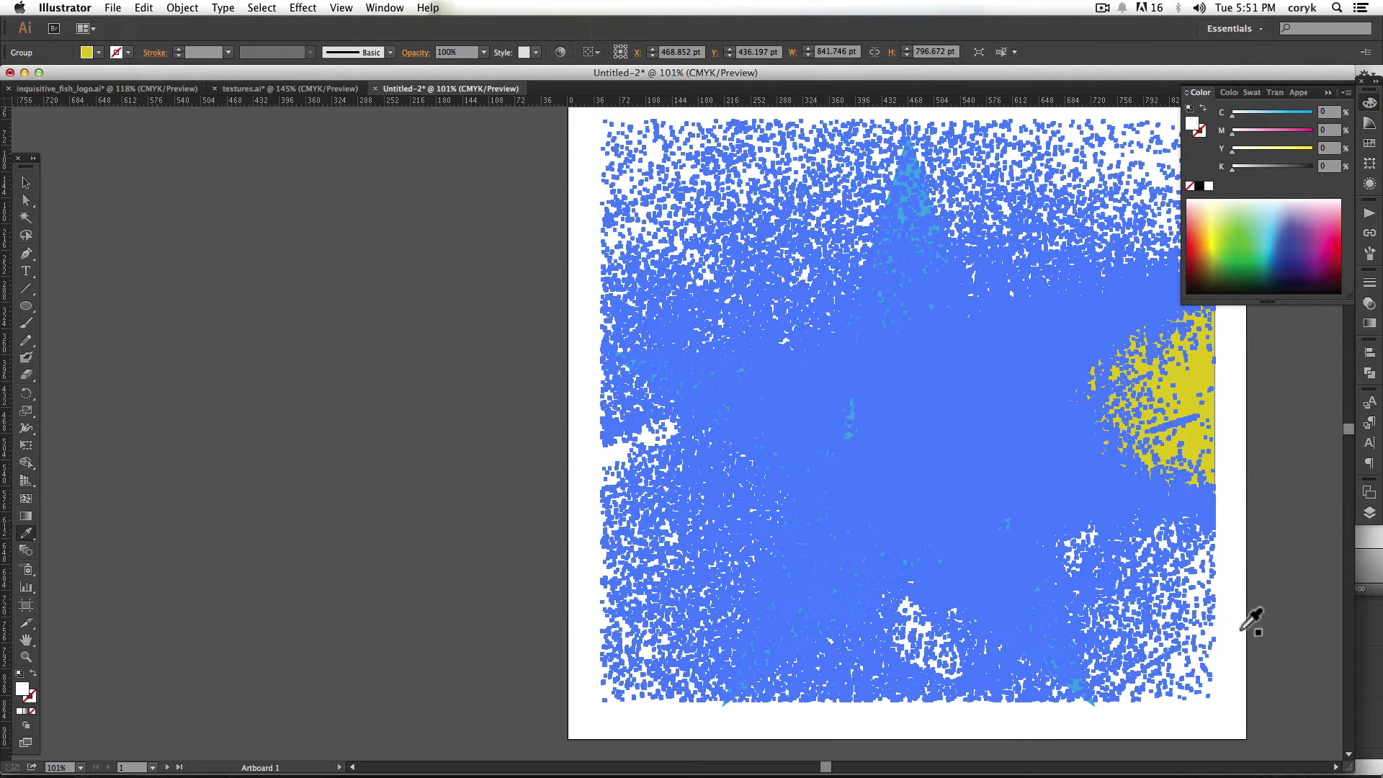
key(v)
click(1260, 490)
Recentre the star artboard and select the white texture covering the star.
key(space)
drag(1176, 505, 589, 581)
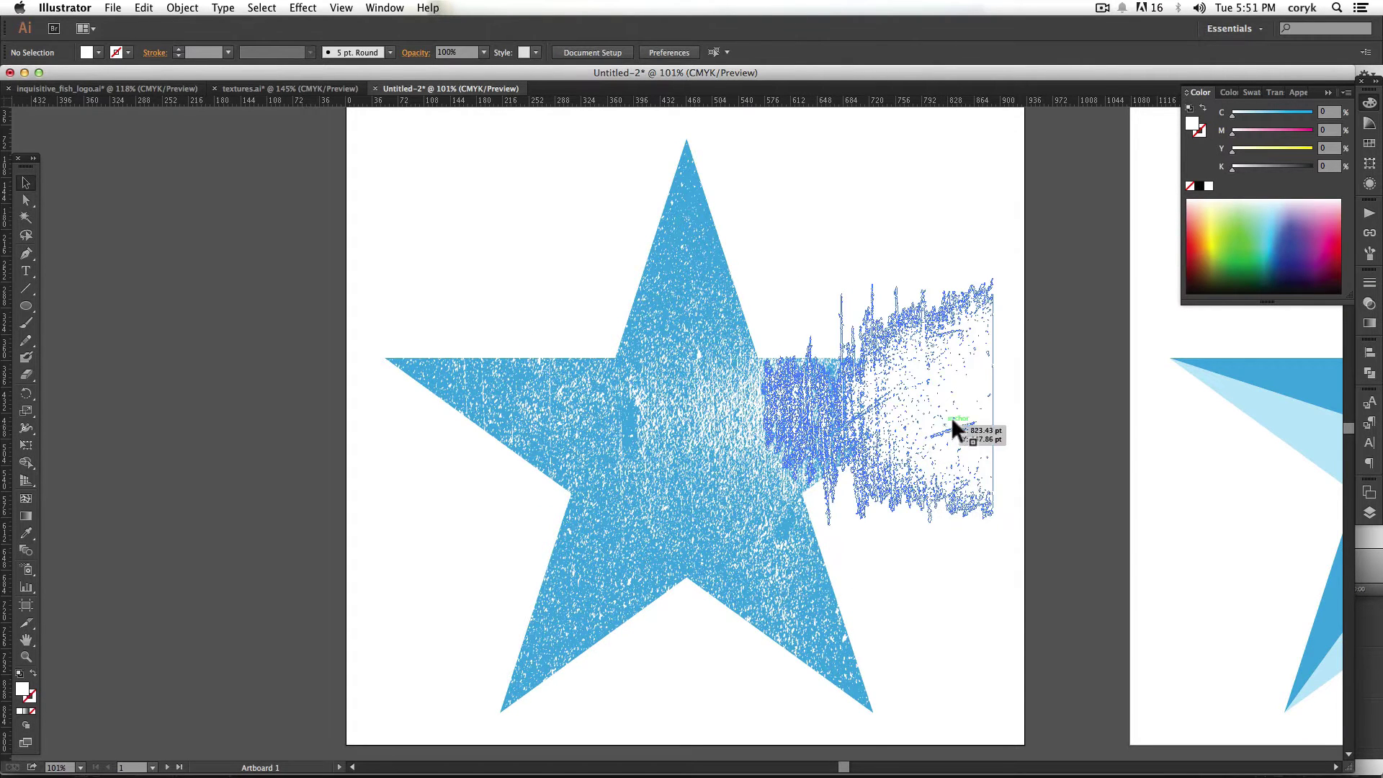
click(909, 448)
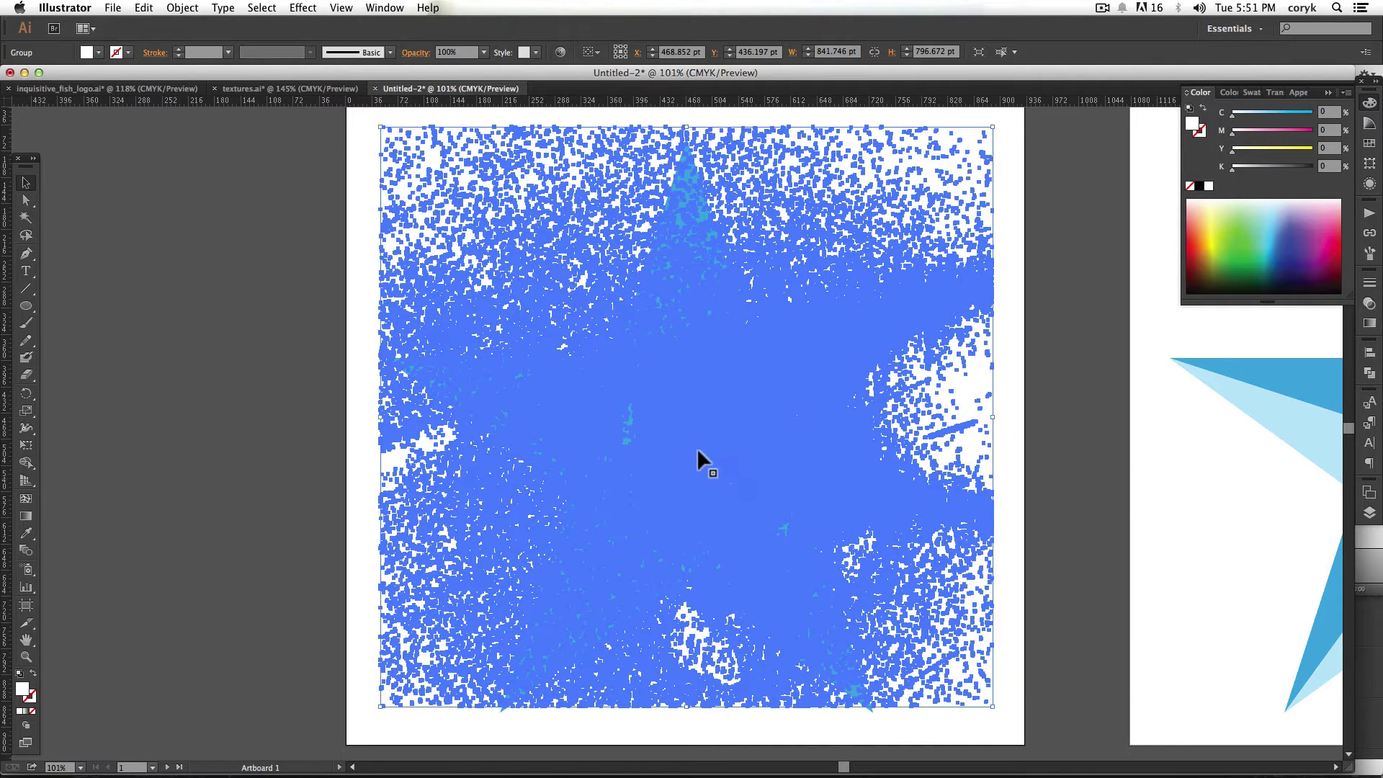
Subtract the white texture from the star with Pathfinder Minus Front.
drag(1036, 377, 658, 499)
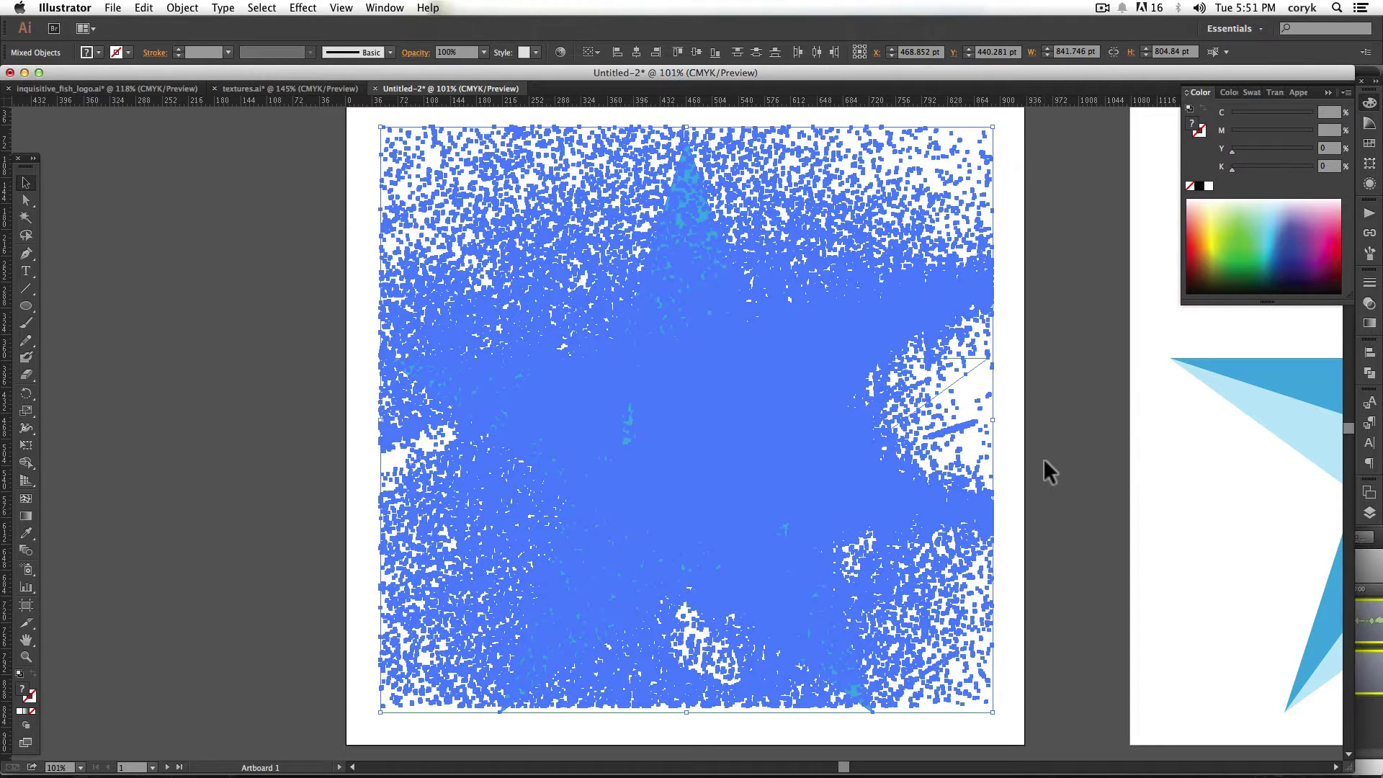
click(1369, 373)
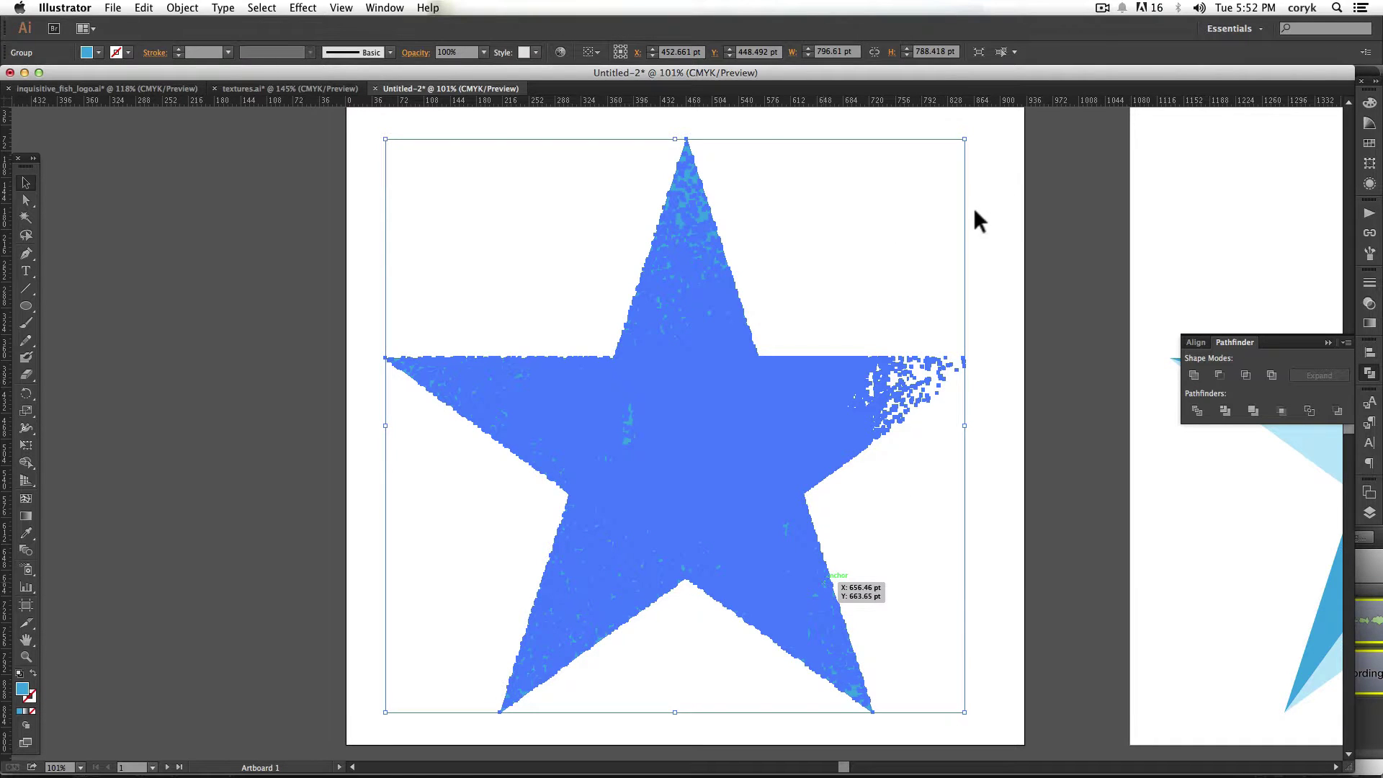
click(971, 245)
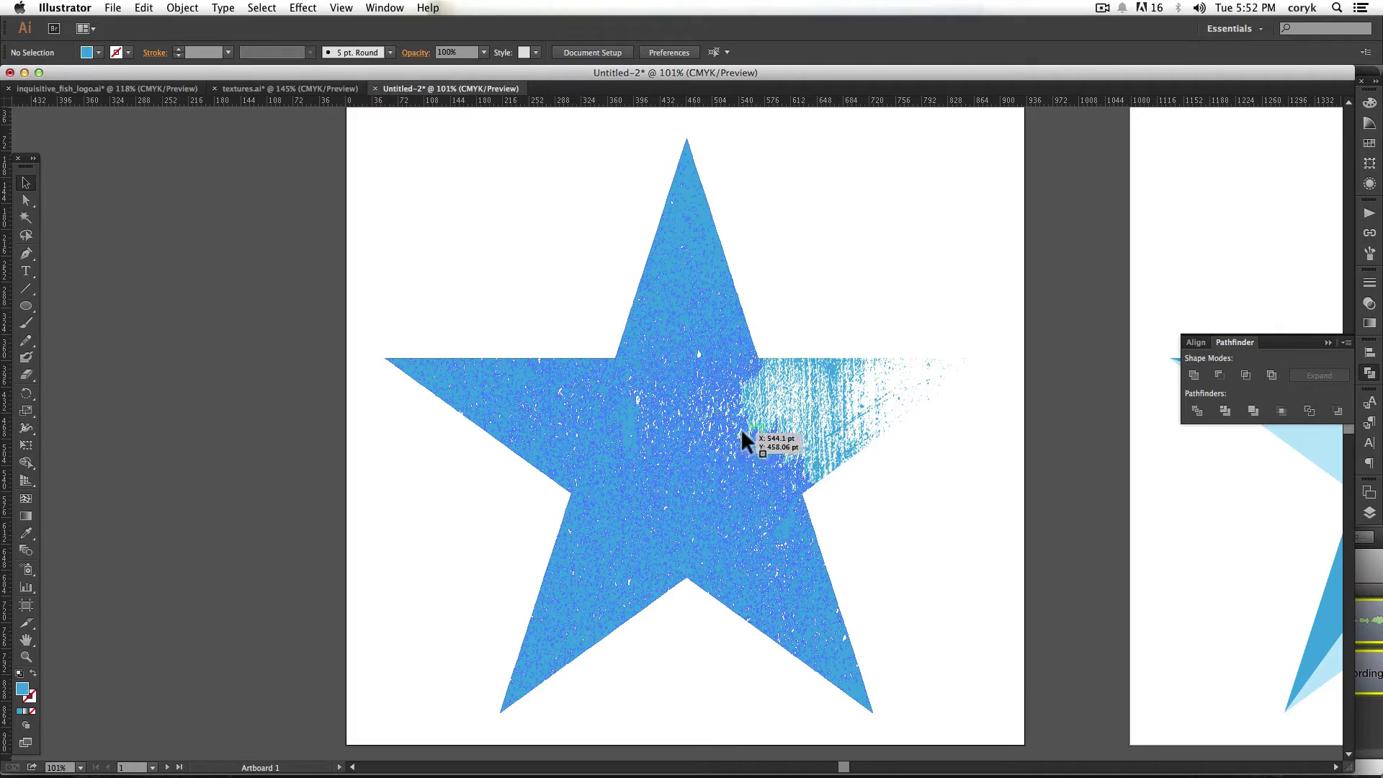
Zoom in on the star's worn right arm, then undo the subtraction and select all.
key(z)
drag(849, 349, 832, 382)
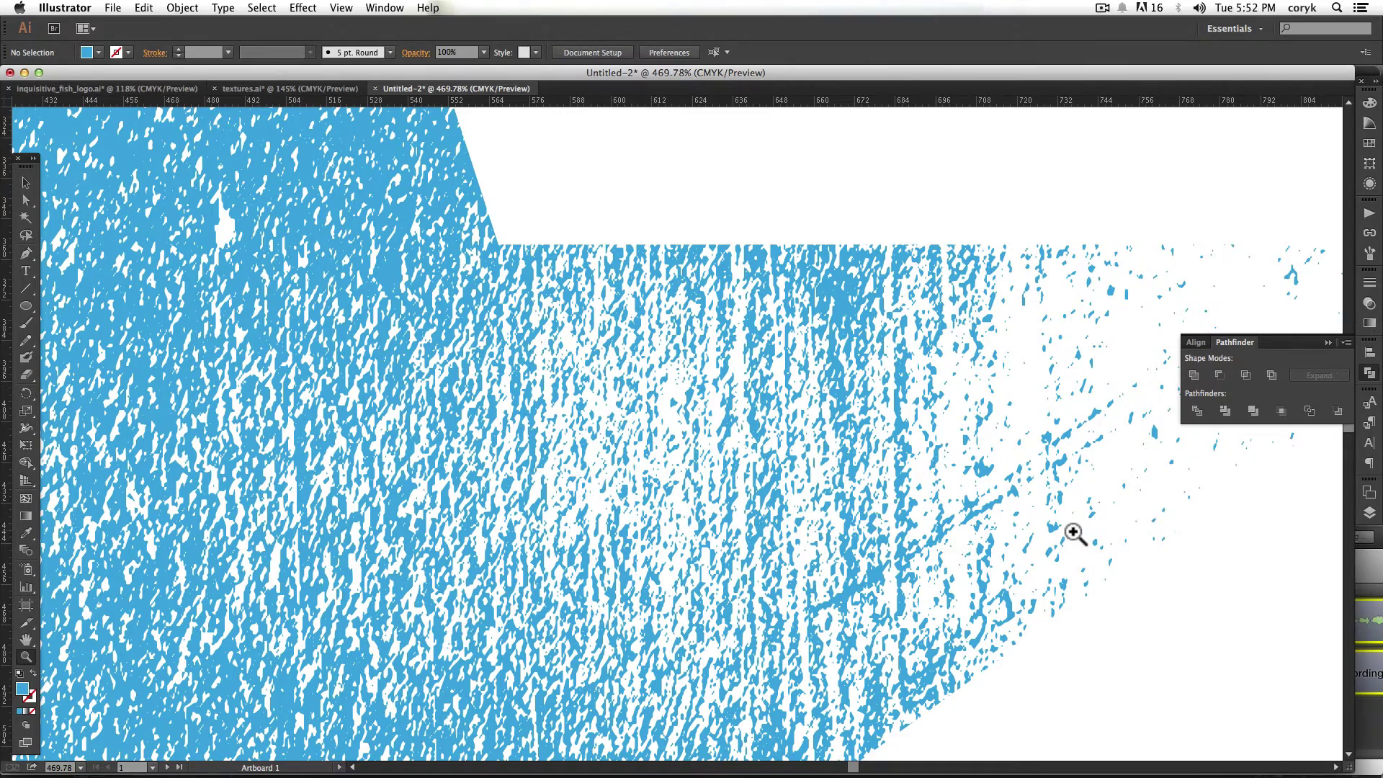
key(super+z)
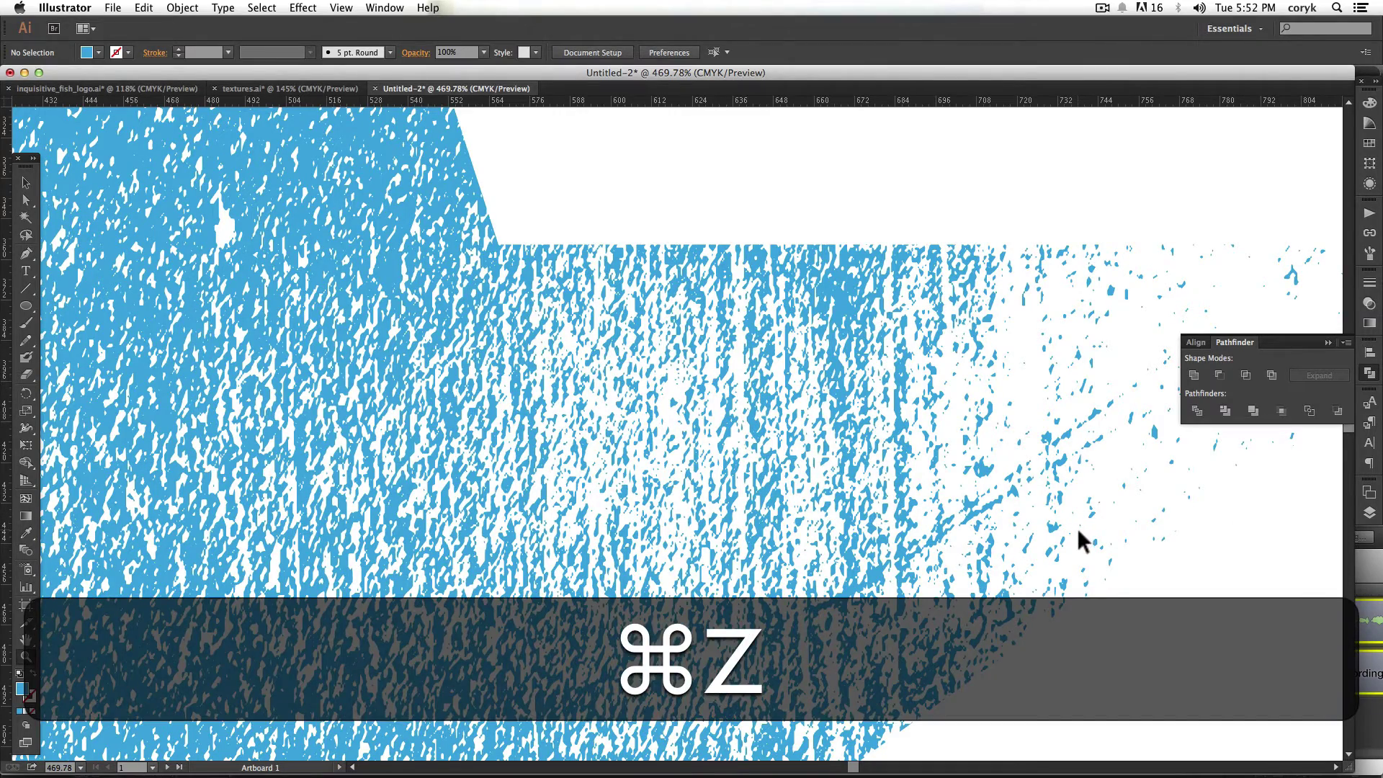
key(super+a)
Pan to the second artboard and move the texture over the red-and-blue nautical star.
key(super+0)
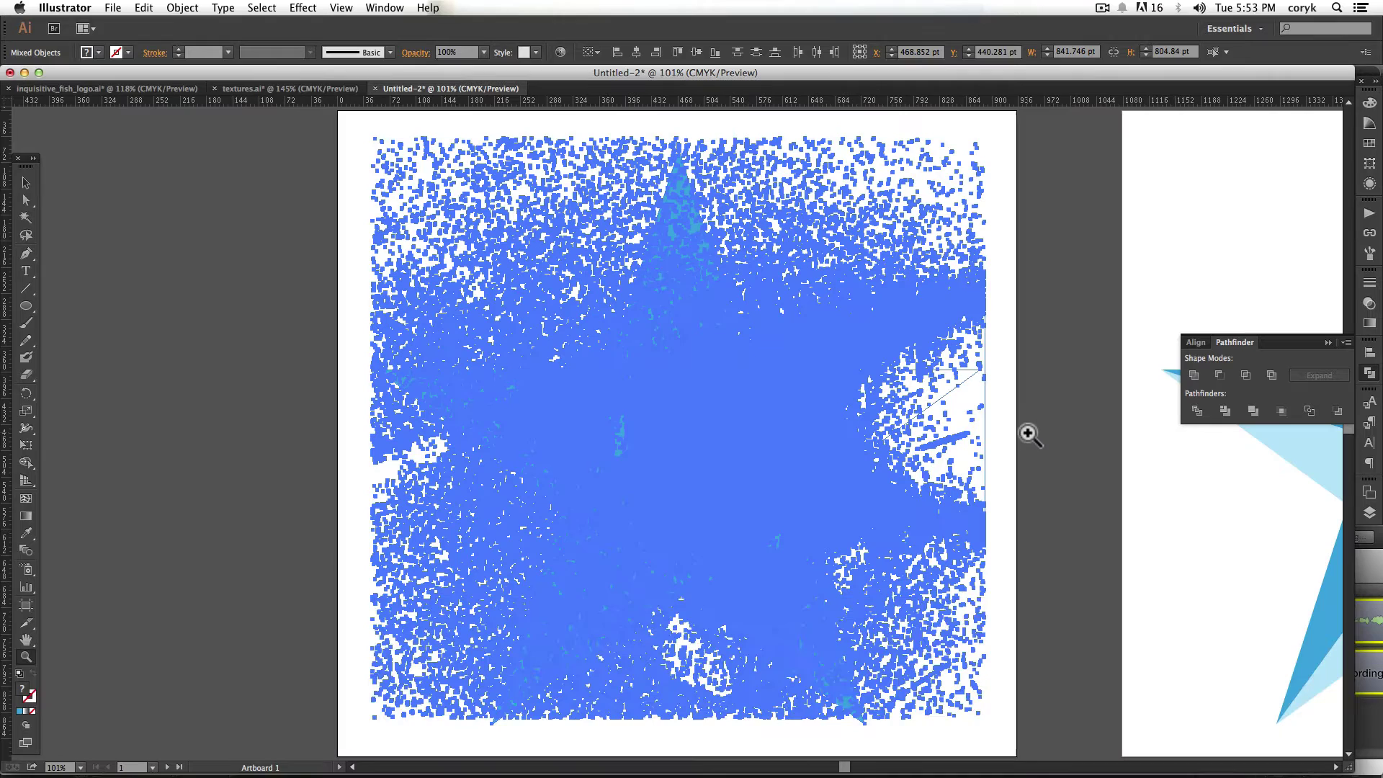
key(v)
click(1039, 432)
key(space)
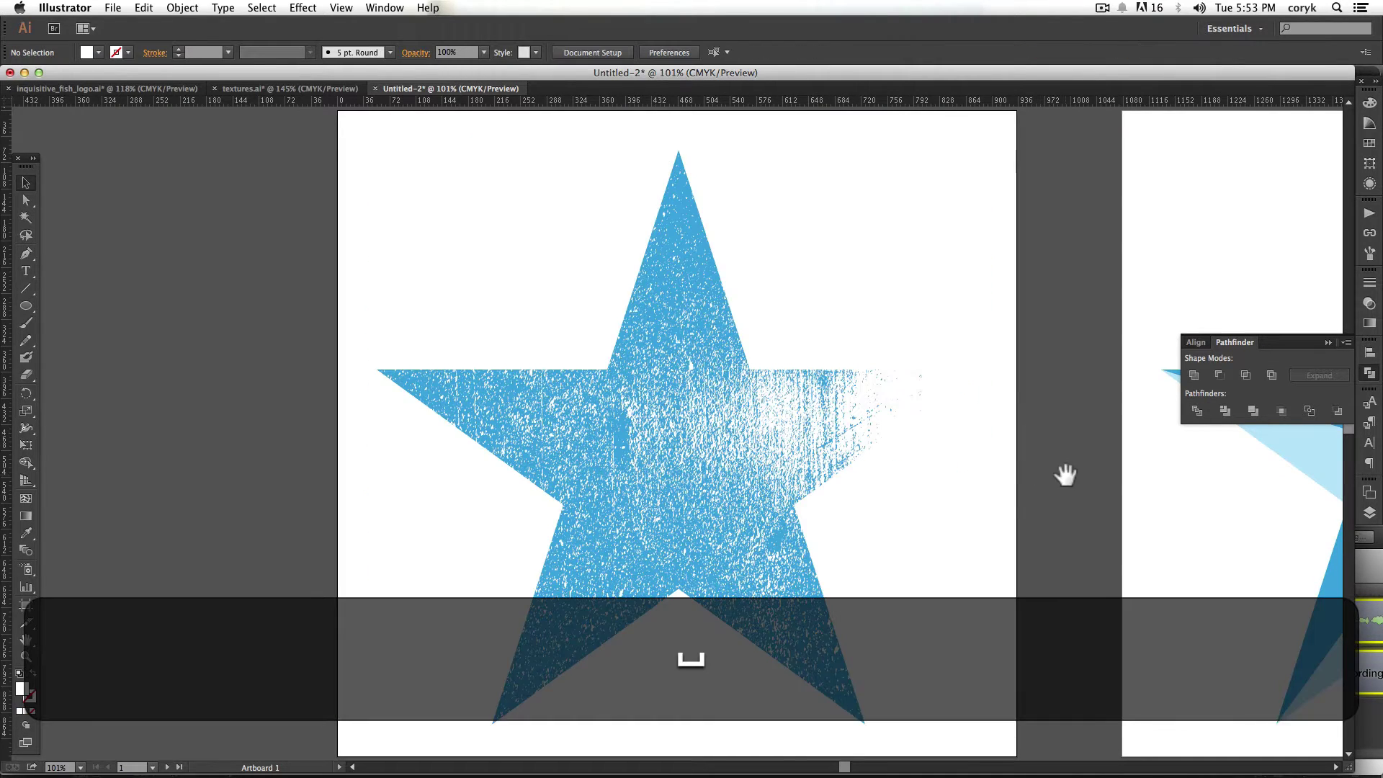
drag(1065, 476, 524, 435)
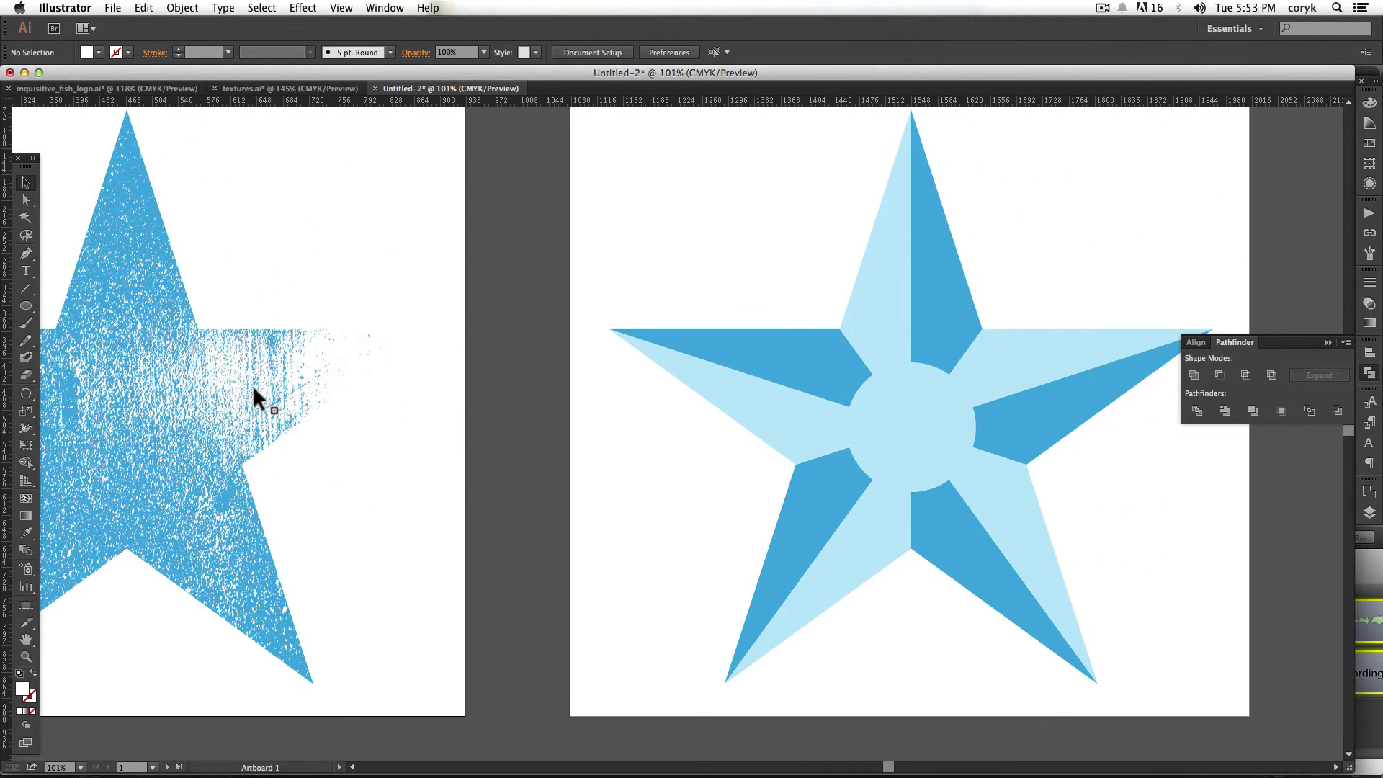
drag(296, 389, 1048, 451)
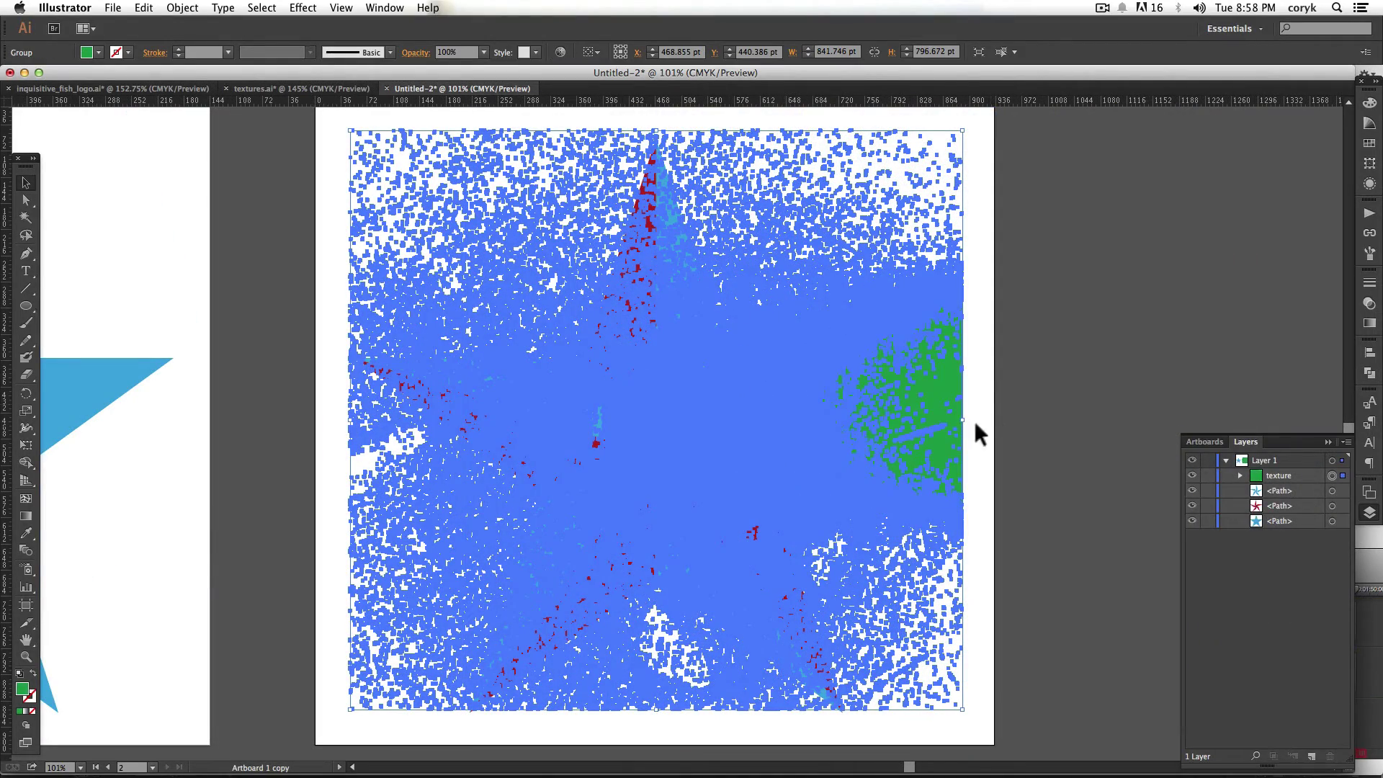
Try moving the green texture and blue star shape, then undo both moves.
click(996, 473)
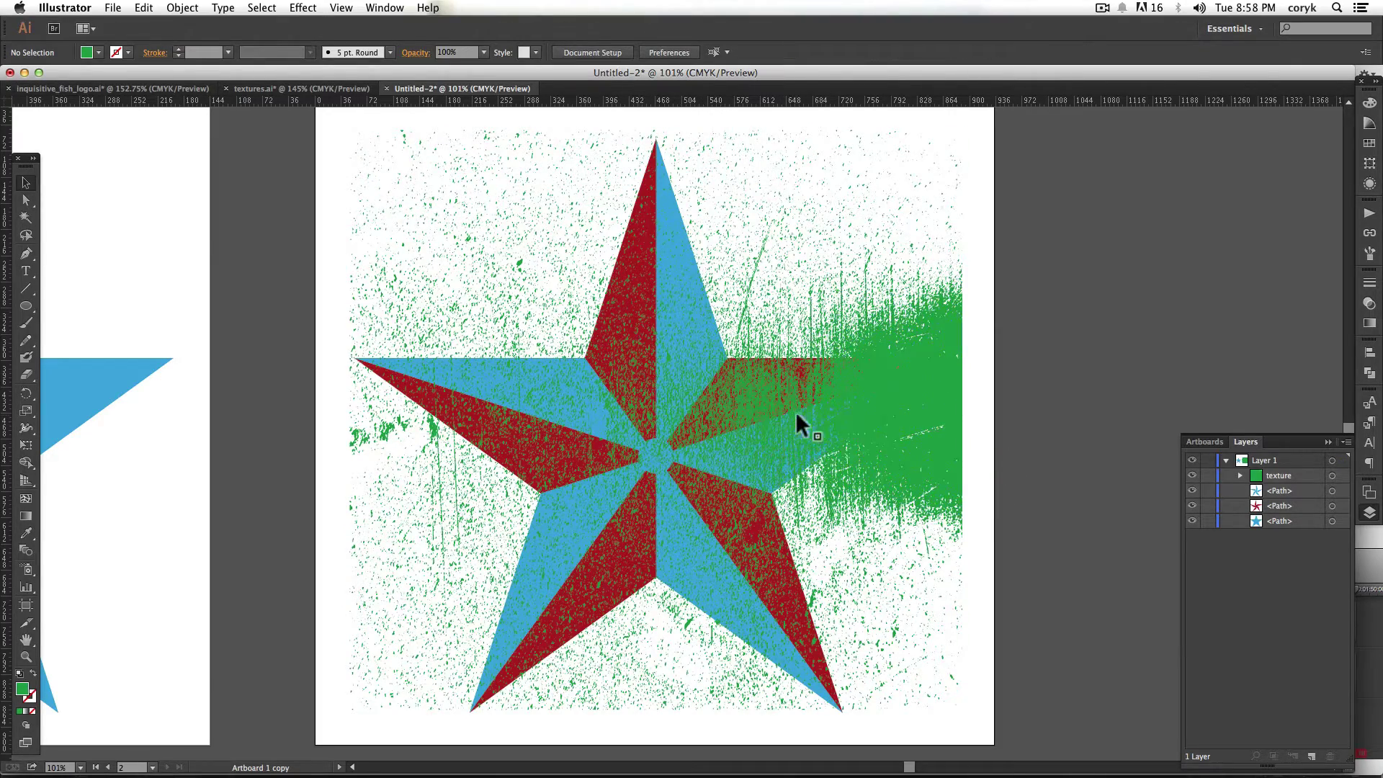
drag(852, 414, 1264, 301)
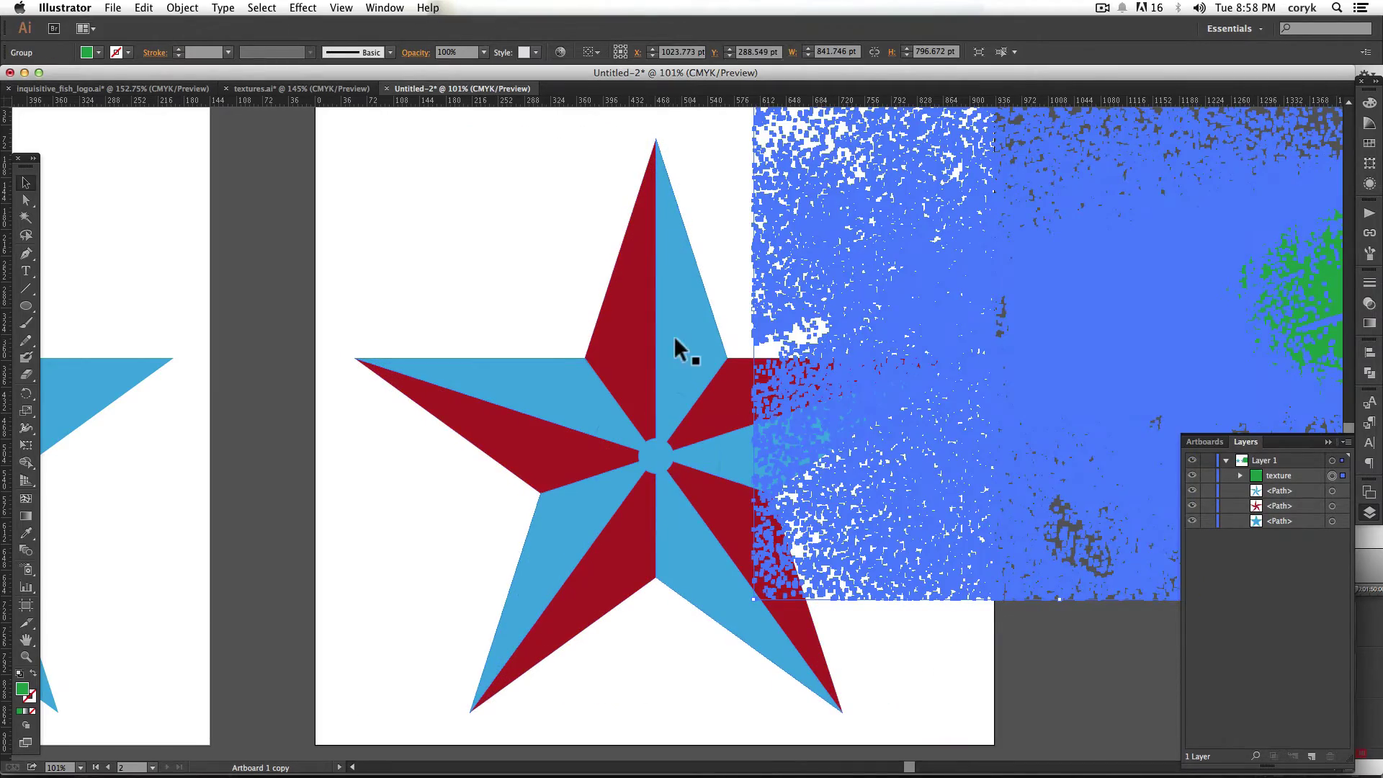
drag(520, 358, 275, 369)
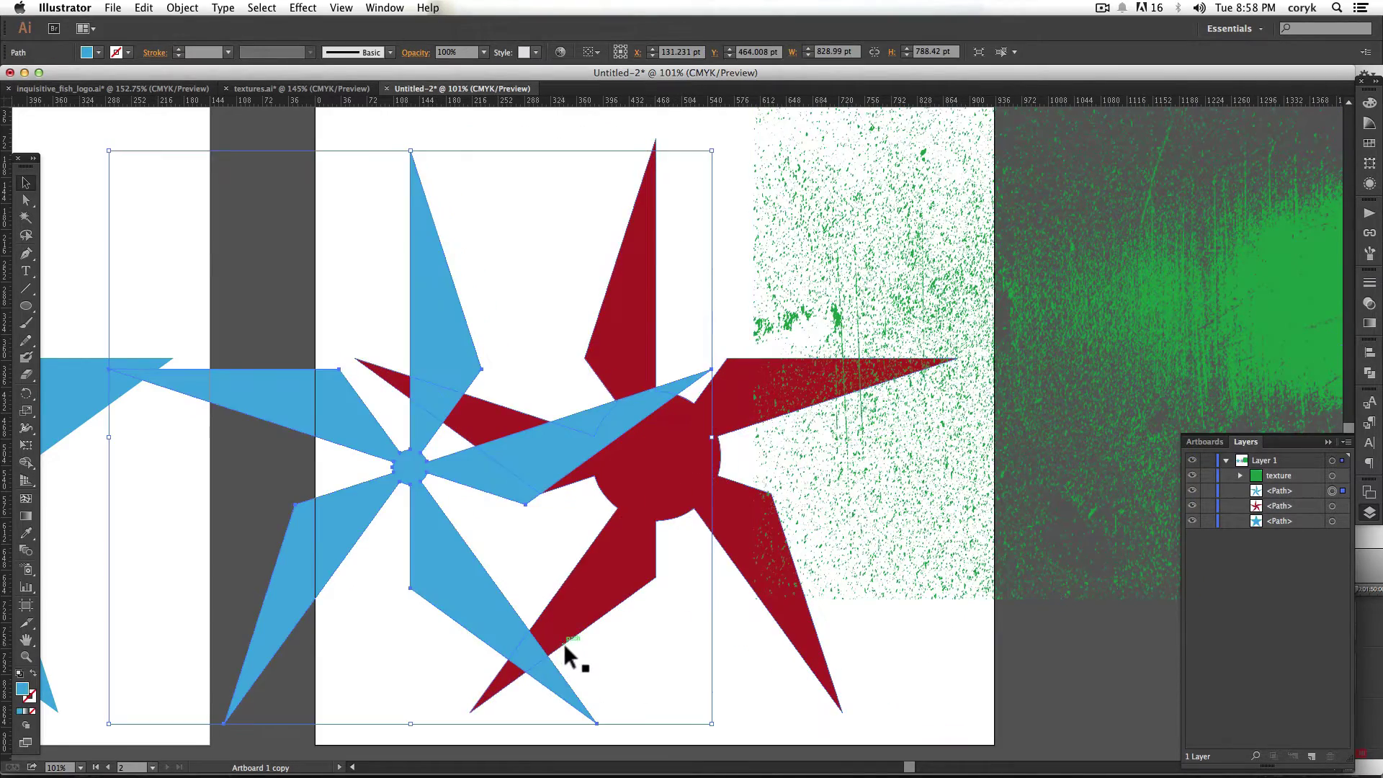
key(super+z)
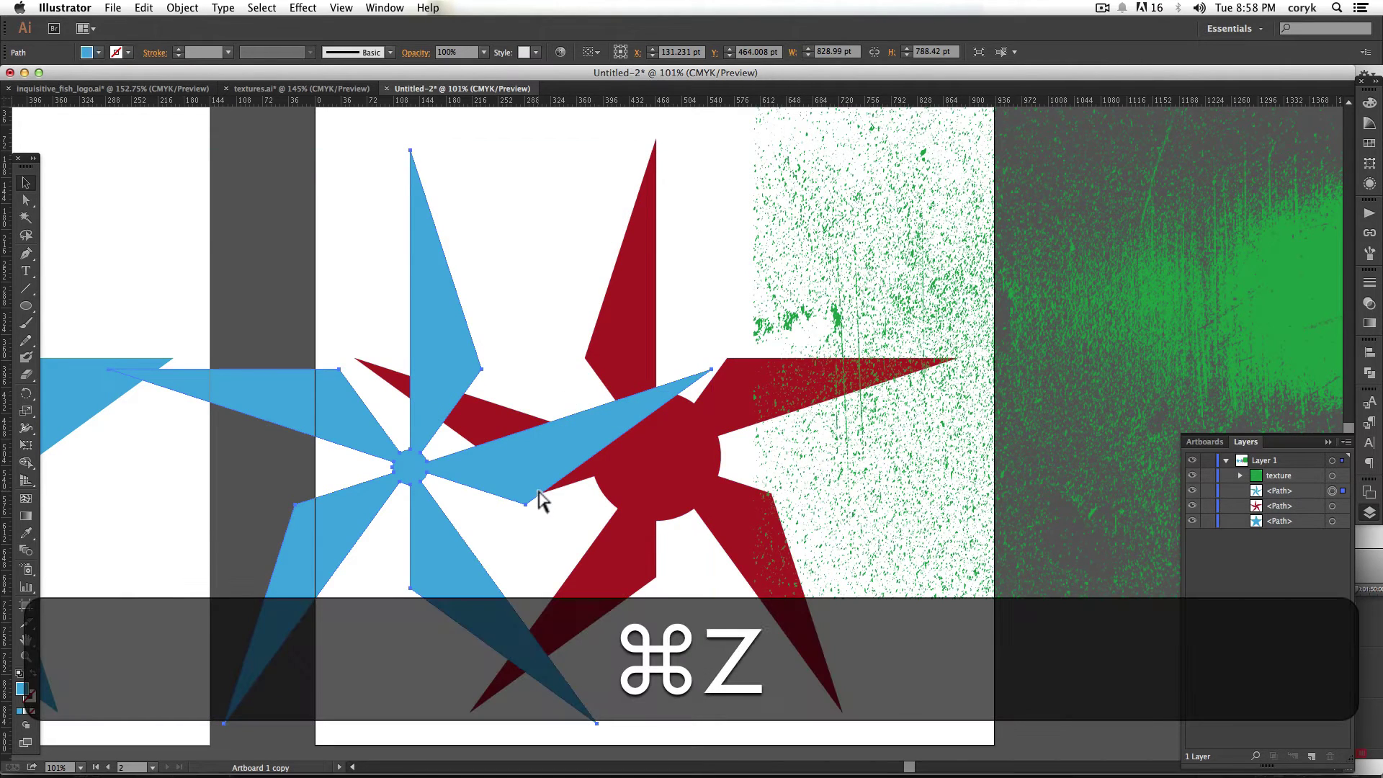
key(super+z)
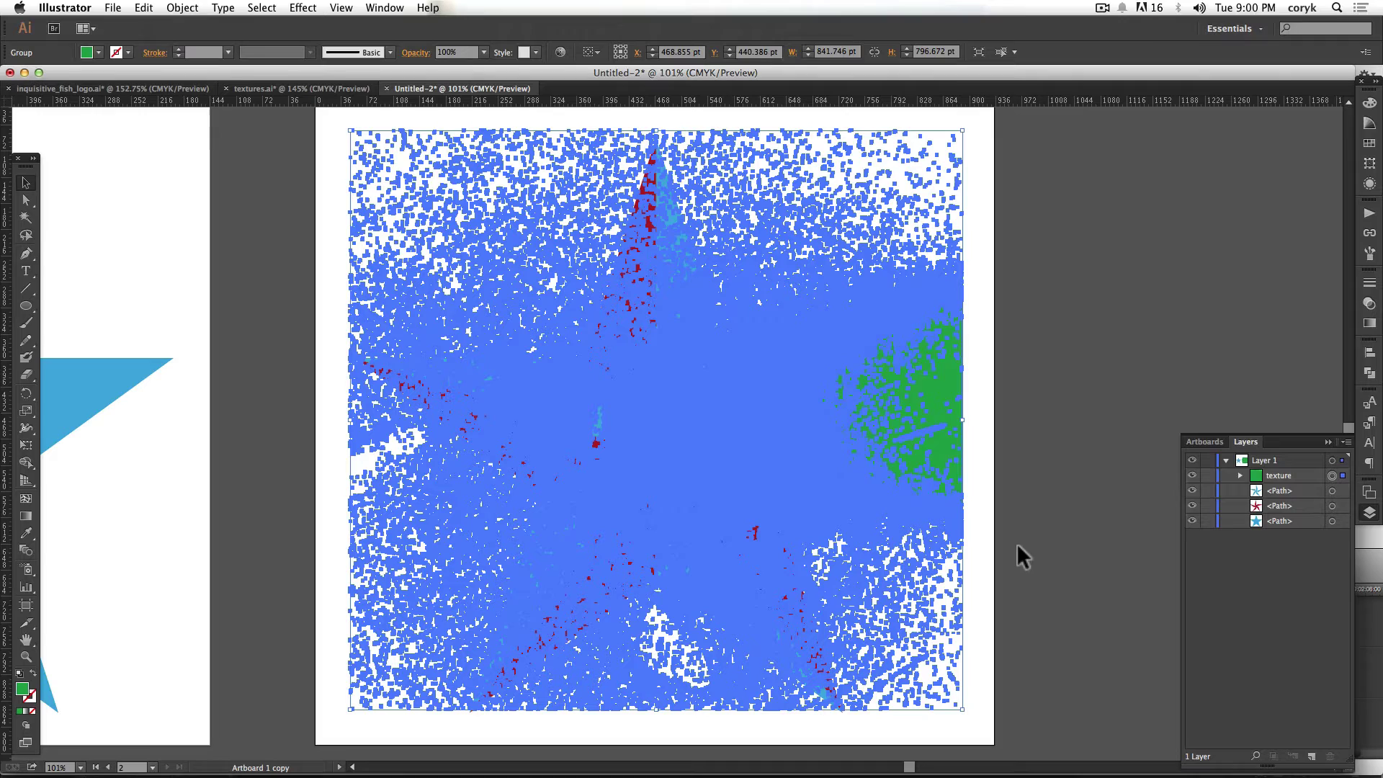
Duplicate the texture layer and hide the spare copy.
click(1052, 508)
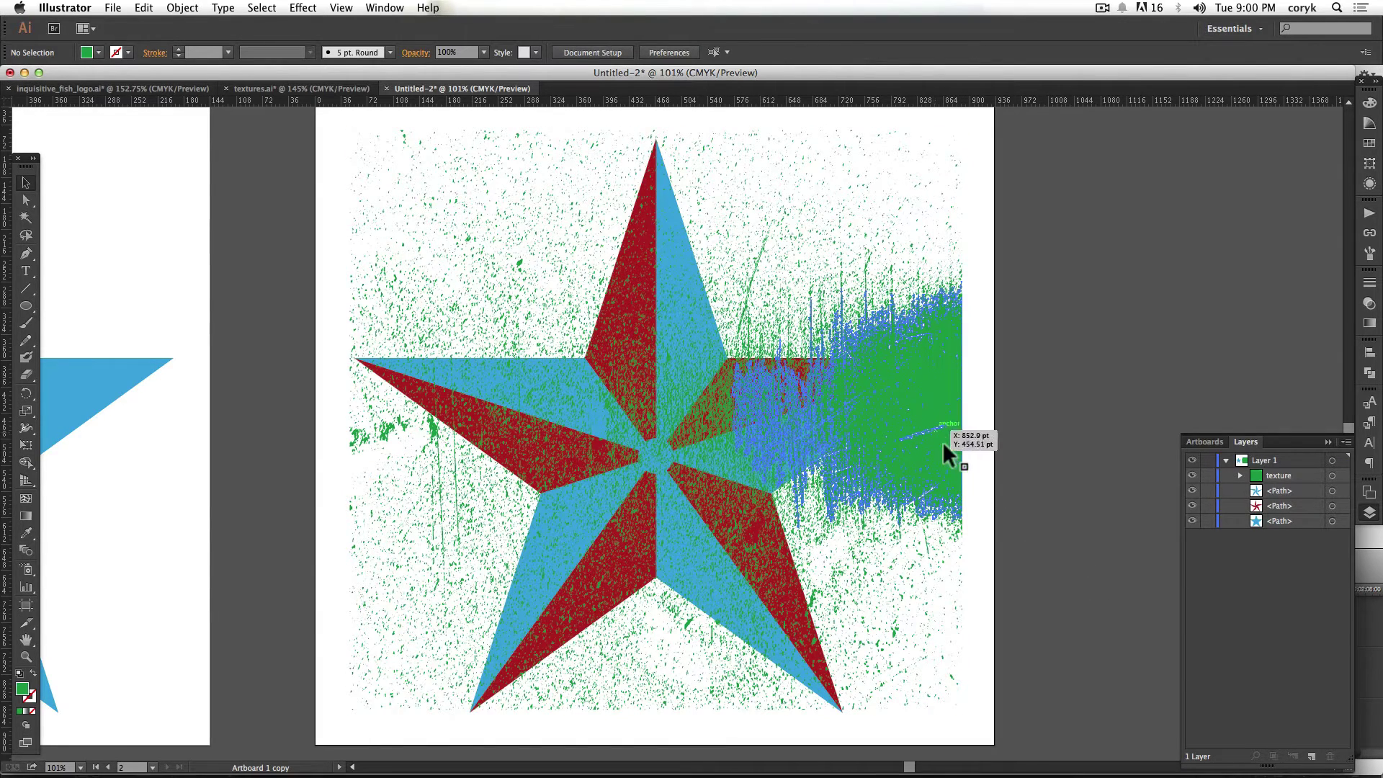
drag(1307, 476, 1313, 756)
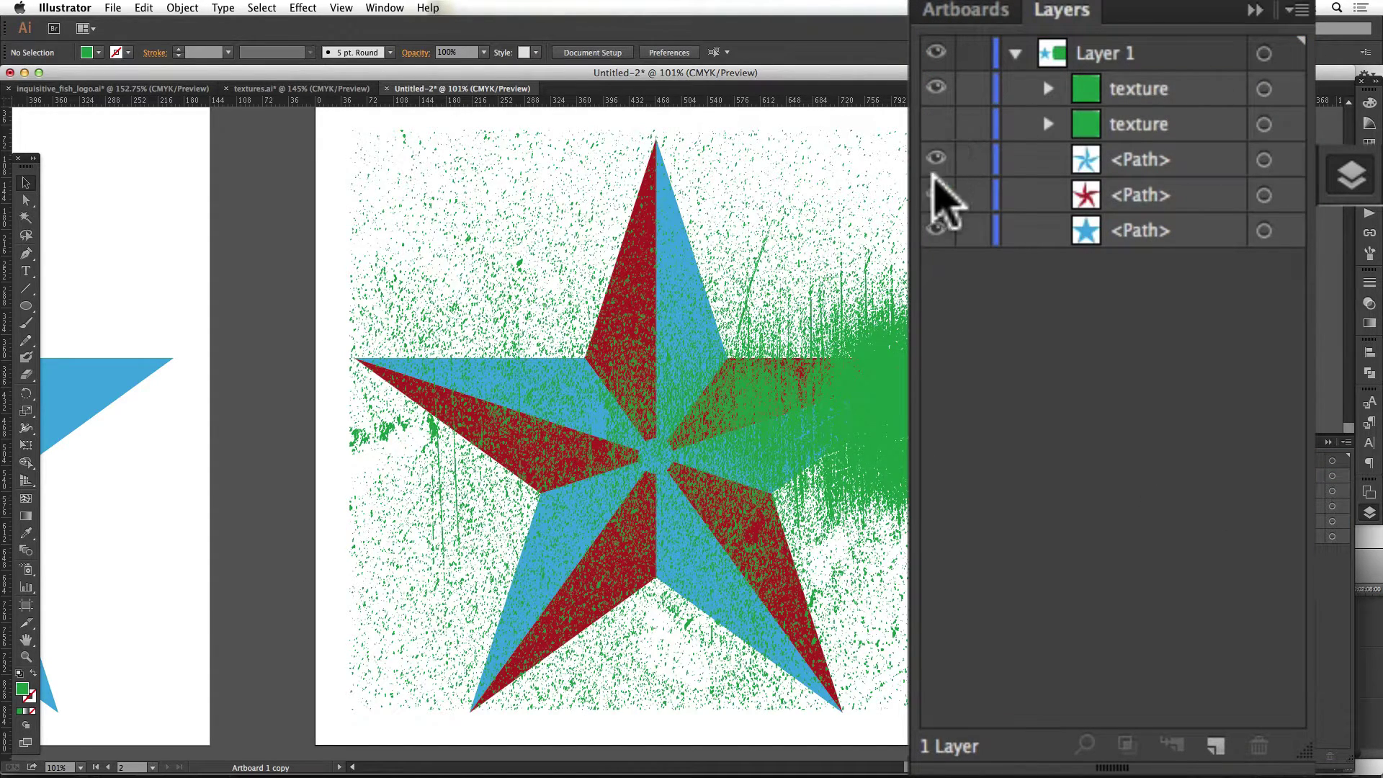
click(936, 124)
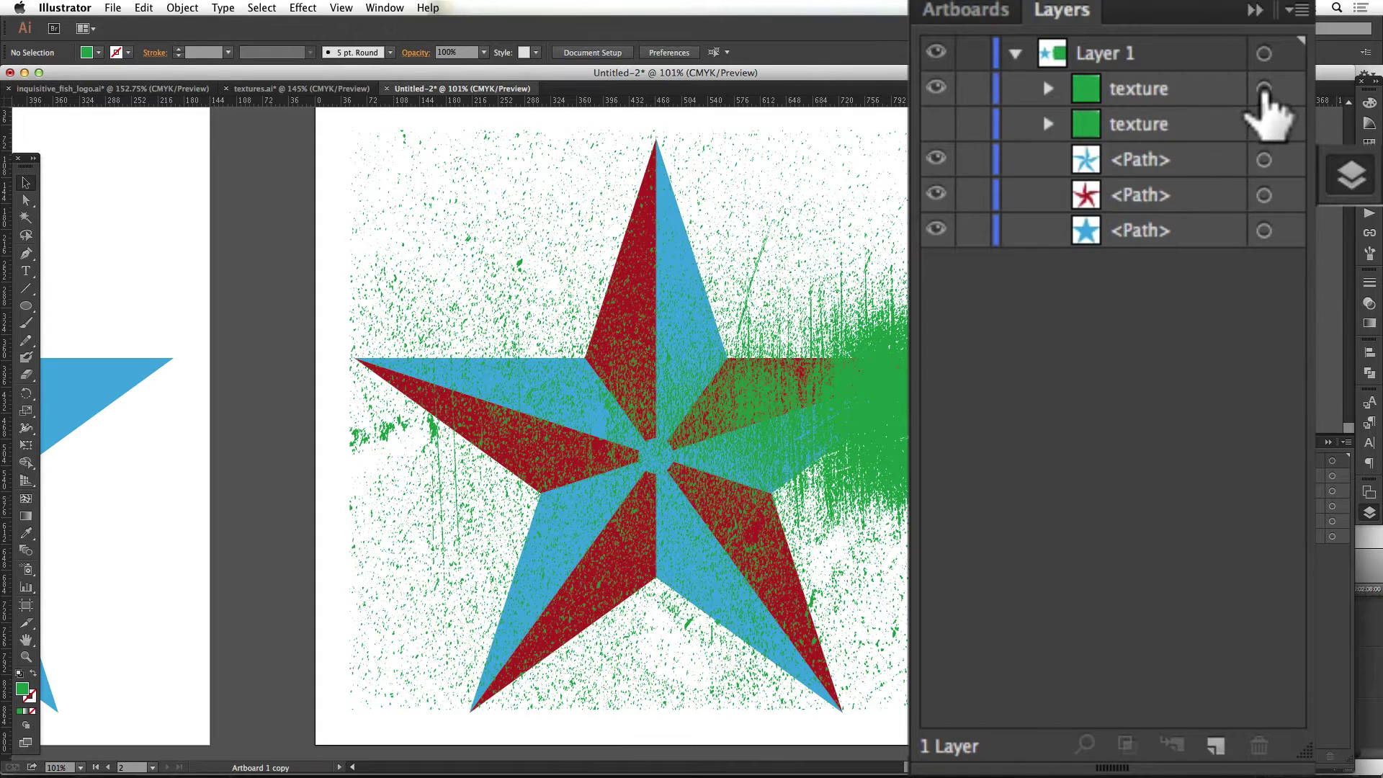
Cut the texture out of the blue star path with Pathfinder Minus Front.
click(1264, 89)
shift+click(1265, 160)
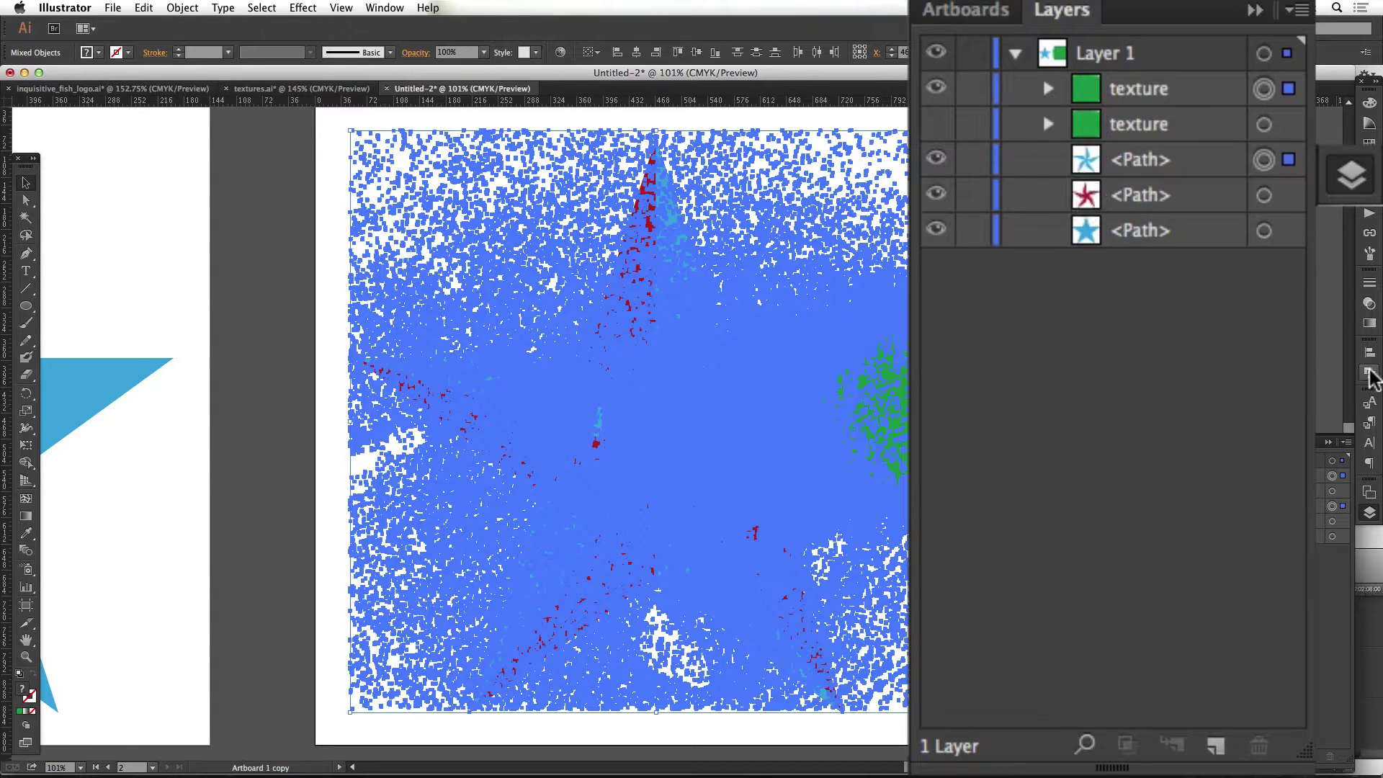
click(1362, 371)
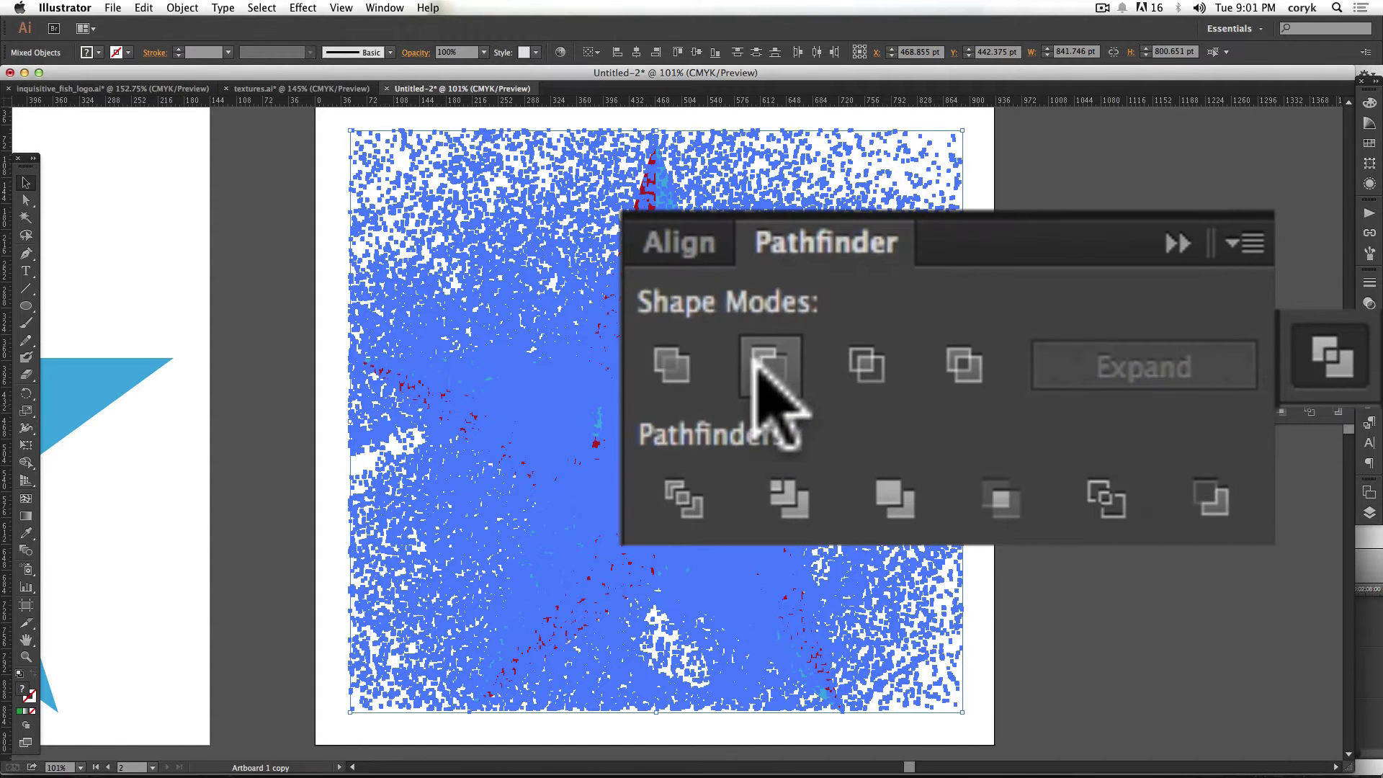
click(1219, 375)
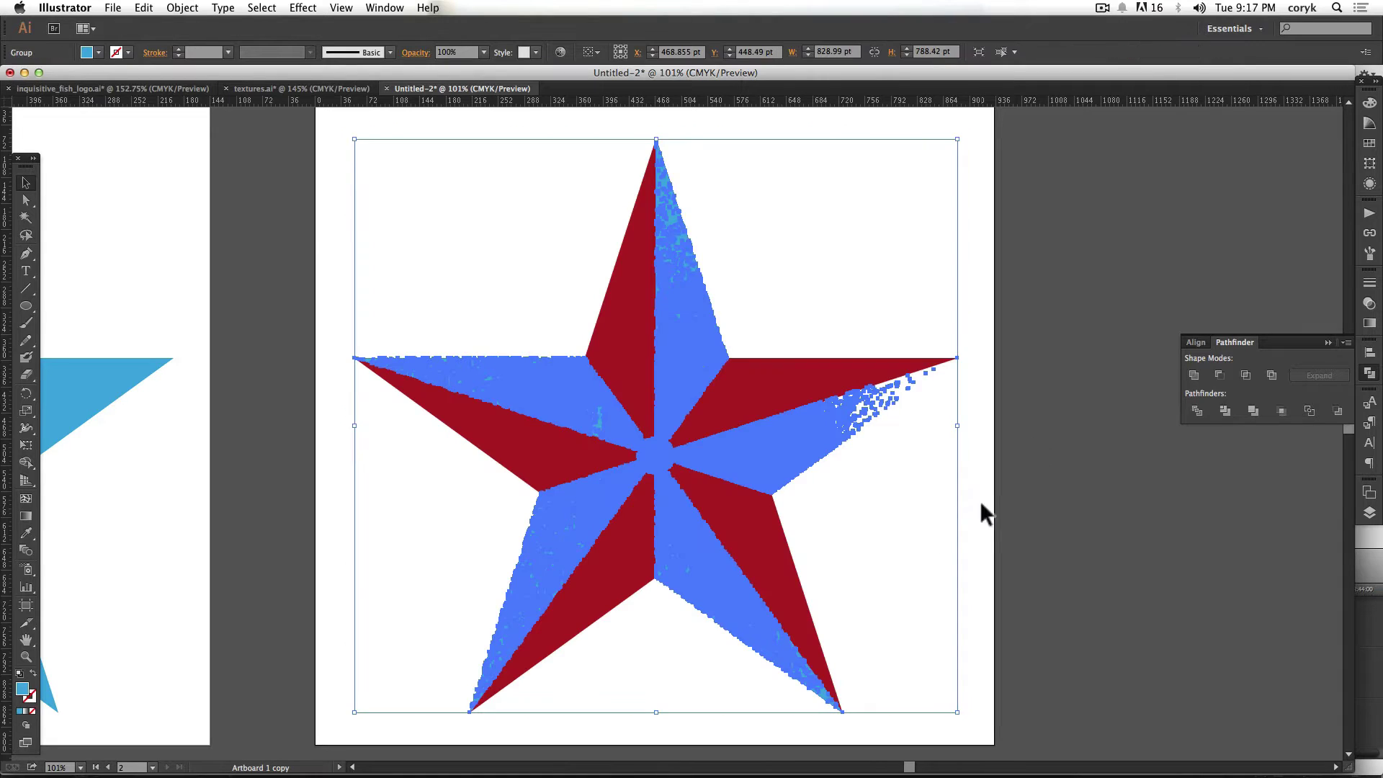
click(977, 524)
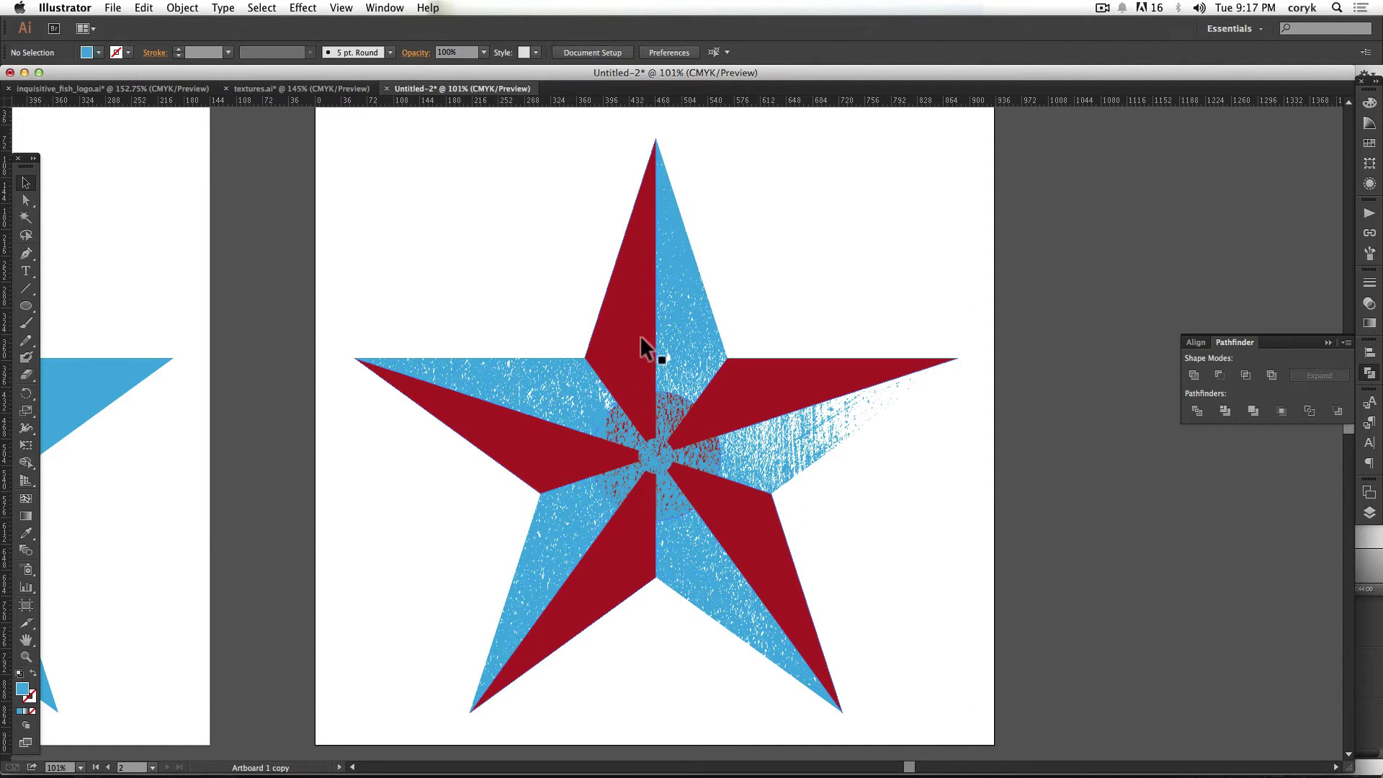
Show the spare texture, select it with the red star path, and apply Minus Front.
click(1371, 517)
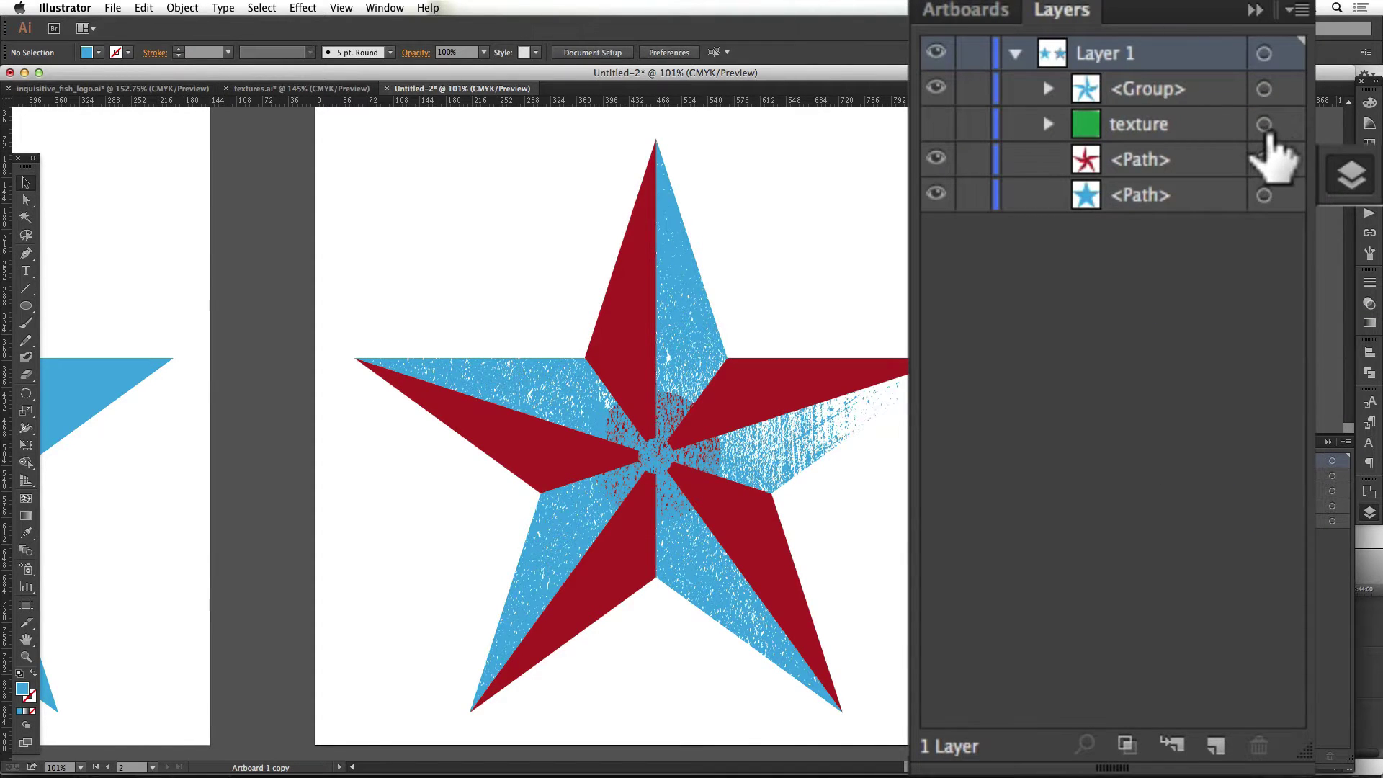
click(936, 124)
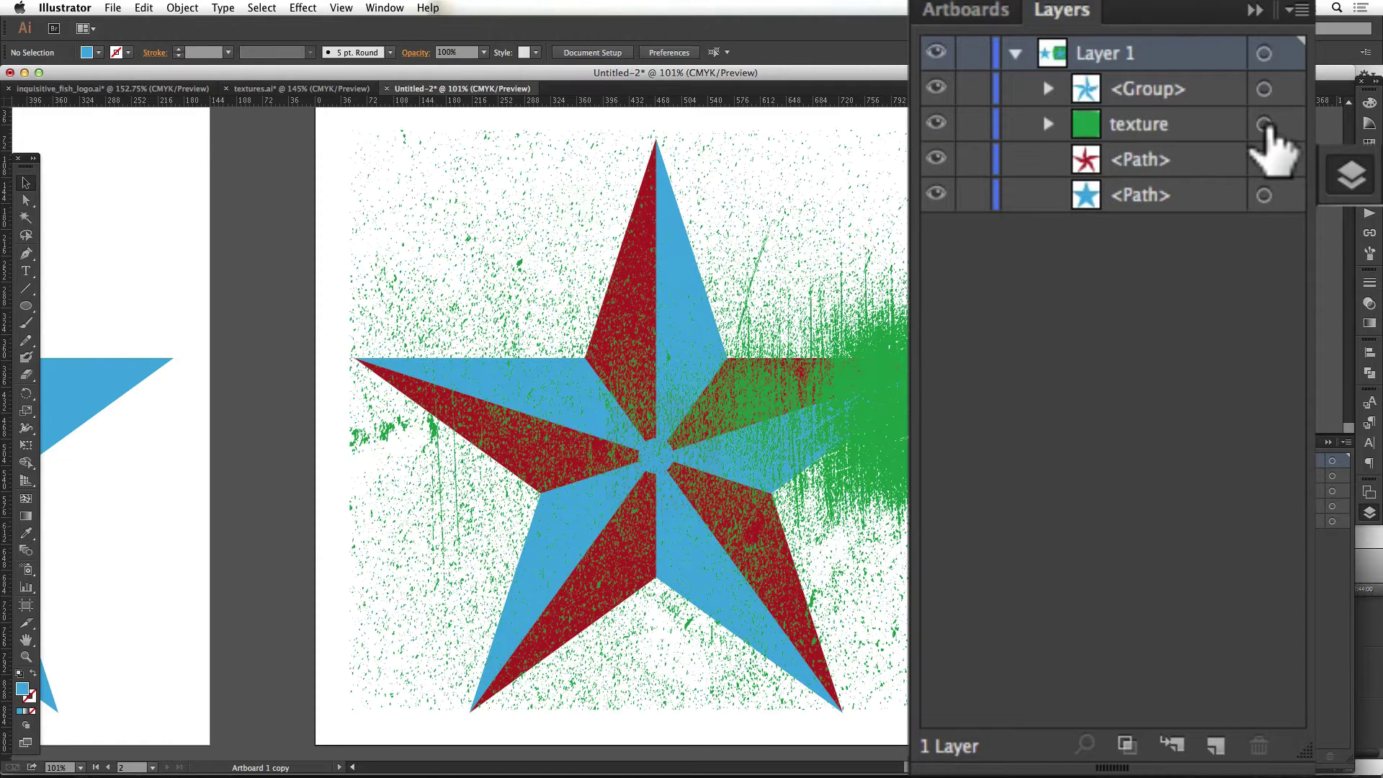
click(1265, 124)
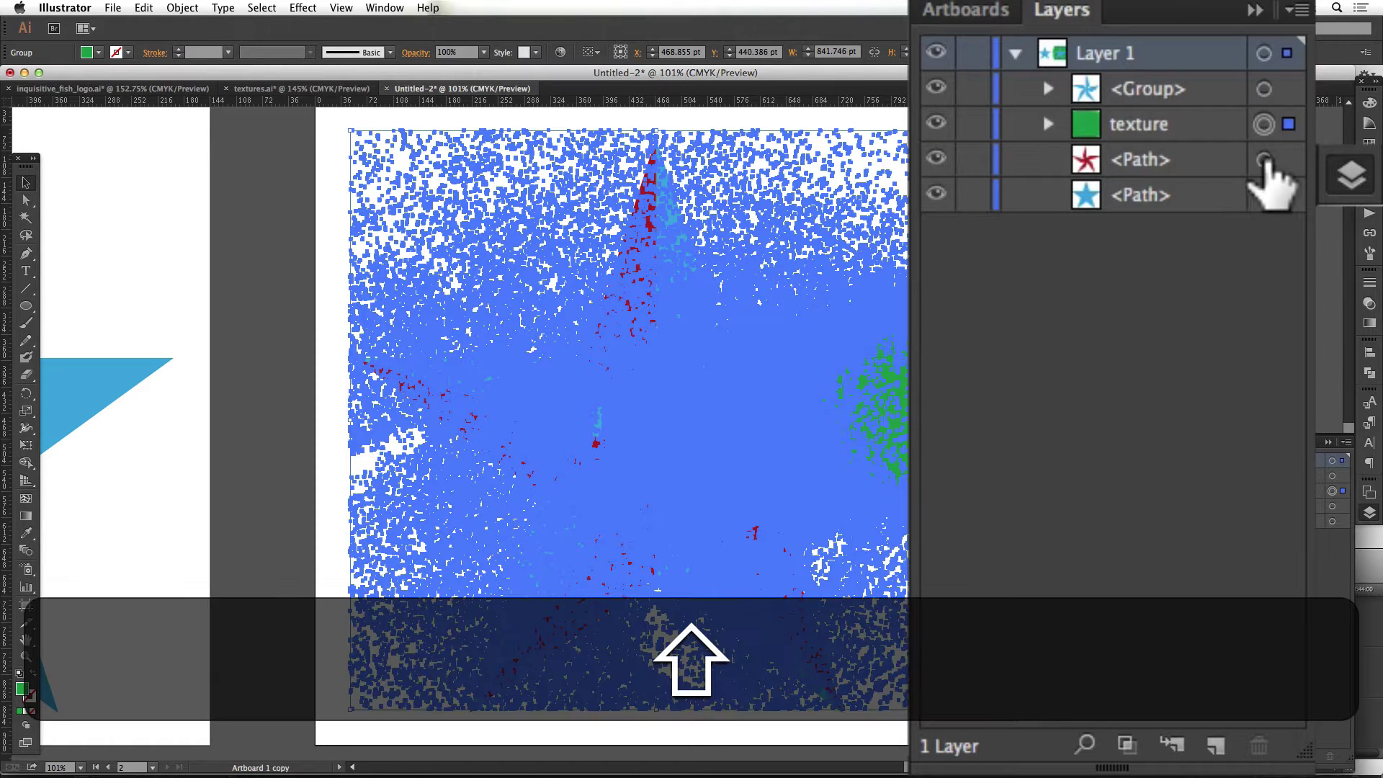
shift+click(1265, 160)
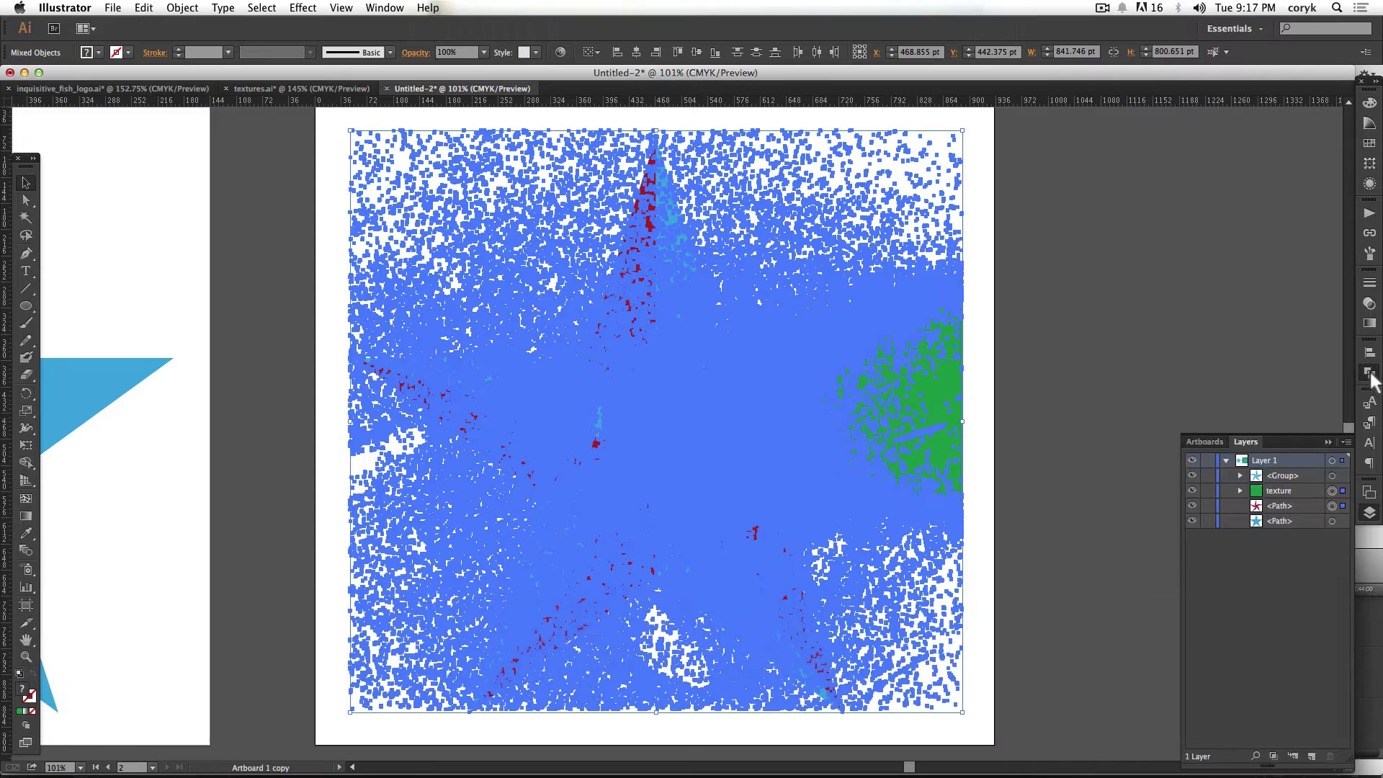
click(1370, 492)
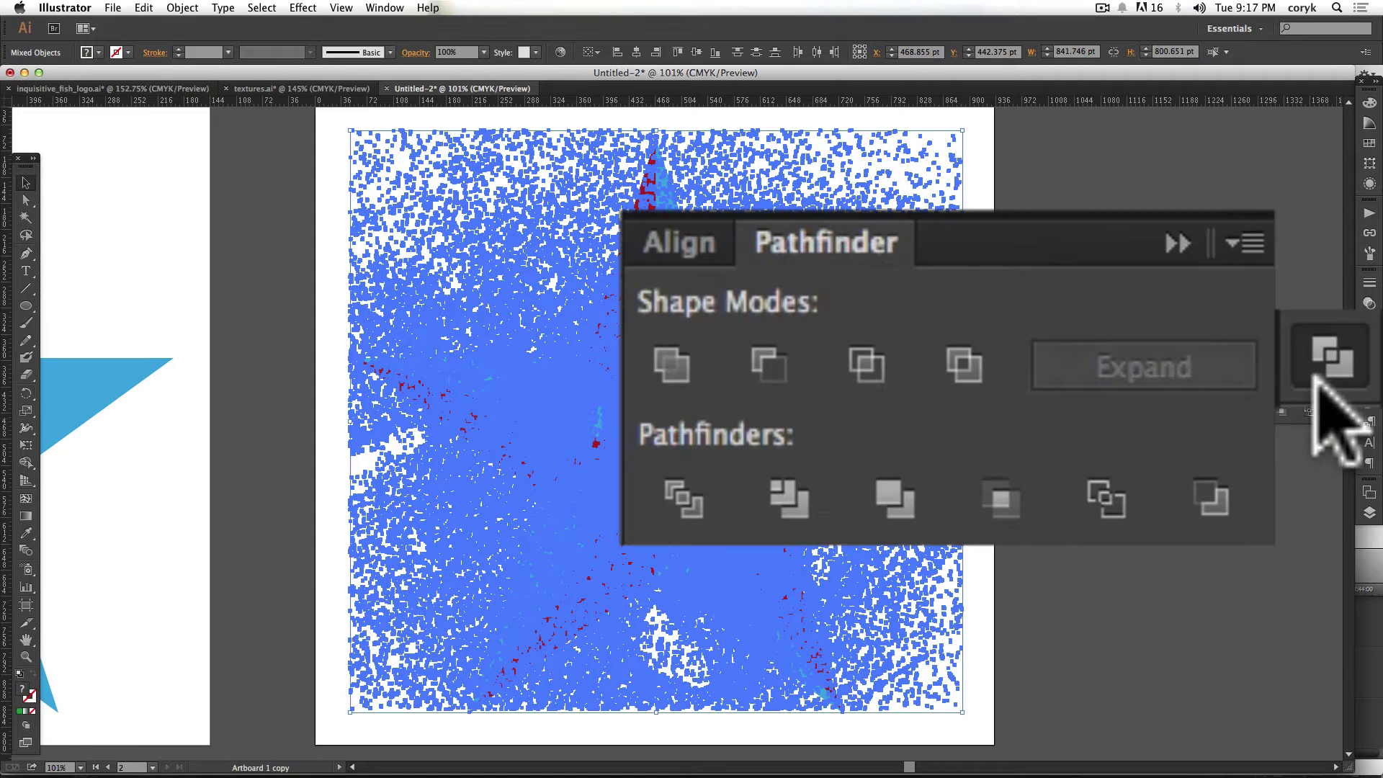
click(768, 362)
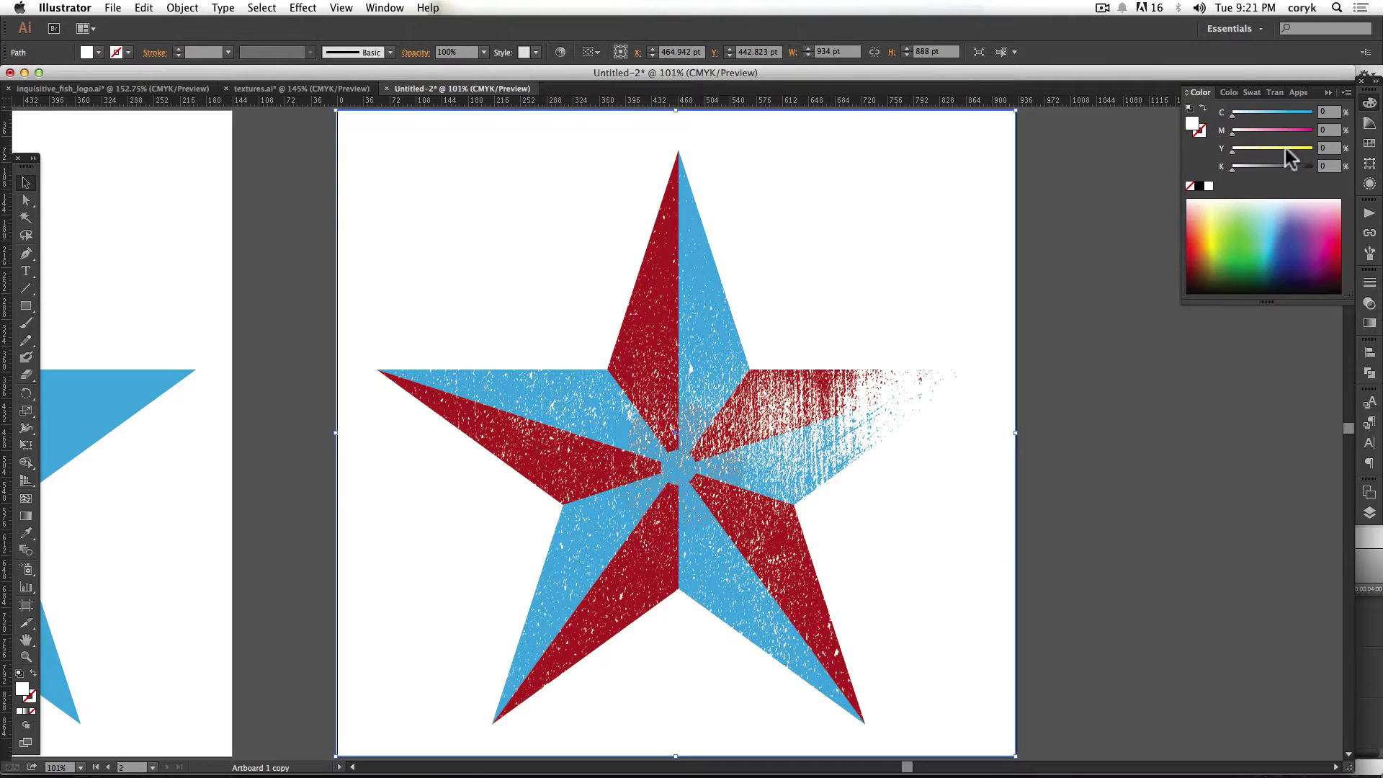
Try several gradient fills on the background square, then settle on solid yellow C0 M0 Y100 K0.
click(1290, 149)
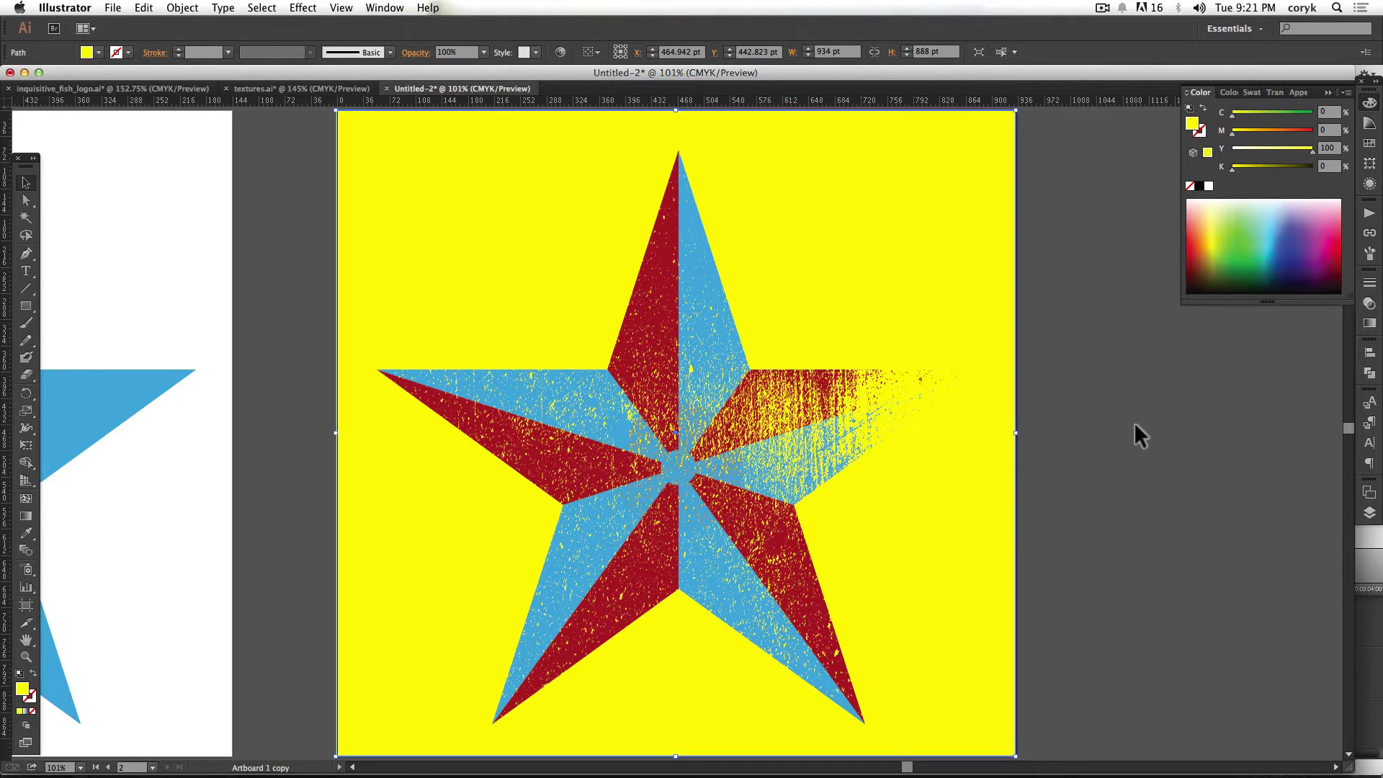
key(super+F9)
click(1260, 432)
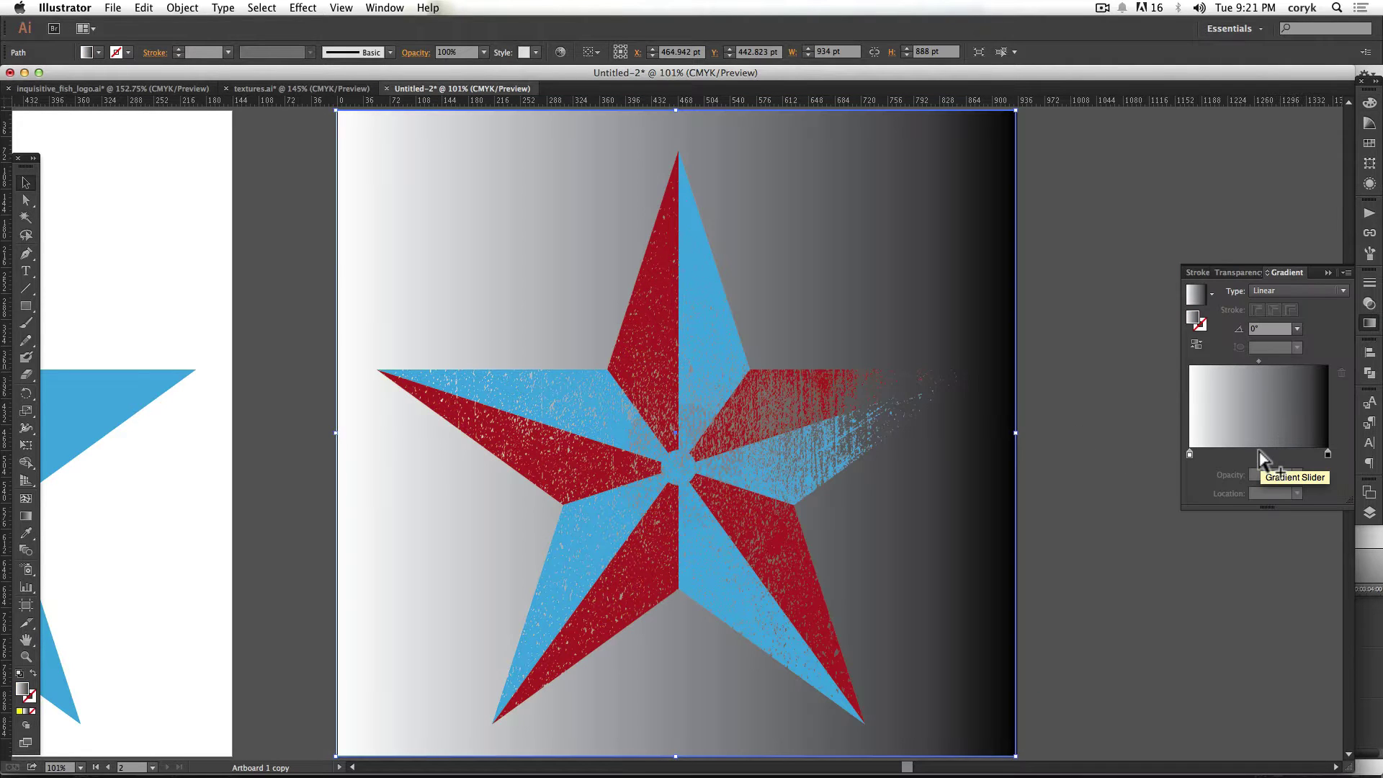
double_click(1328, 454)
click(1370, 144)
click(1200, 108)
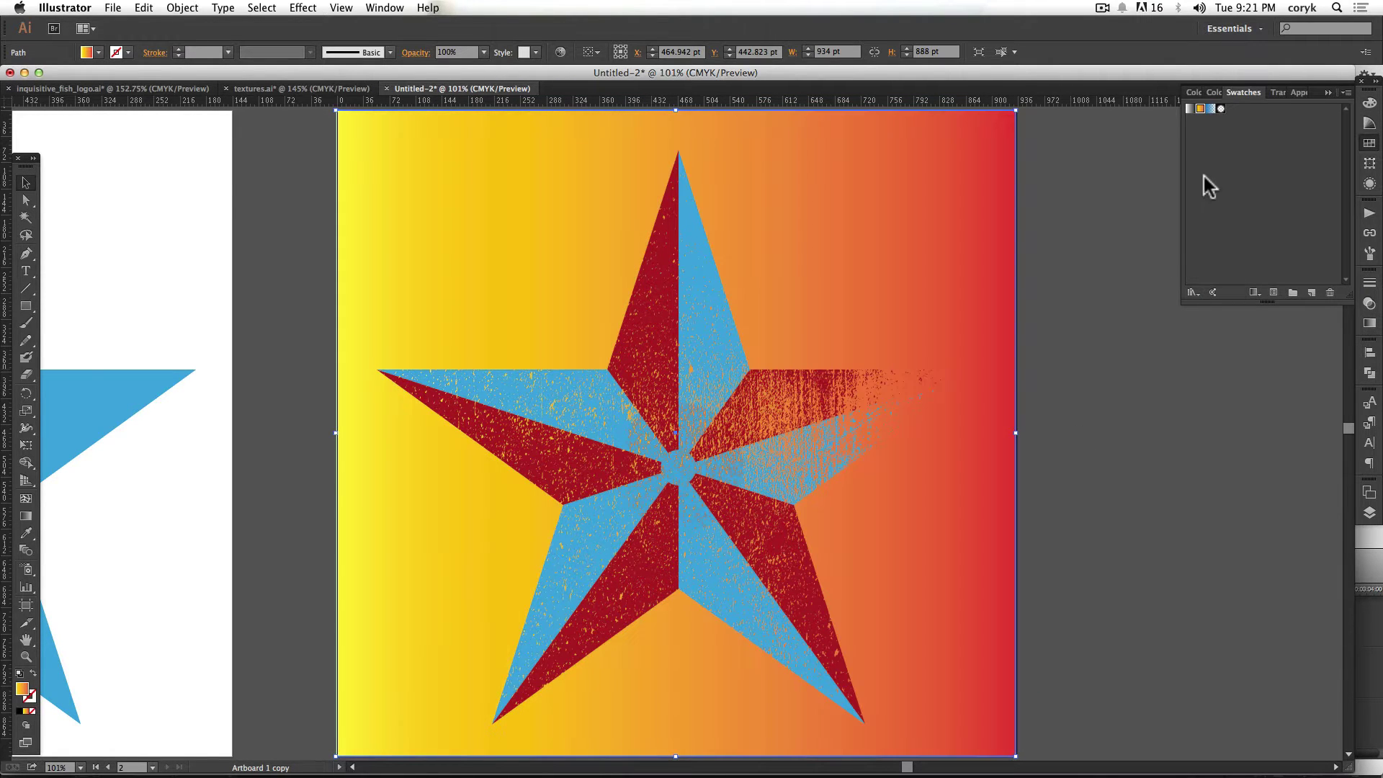
click(1211, 108)
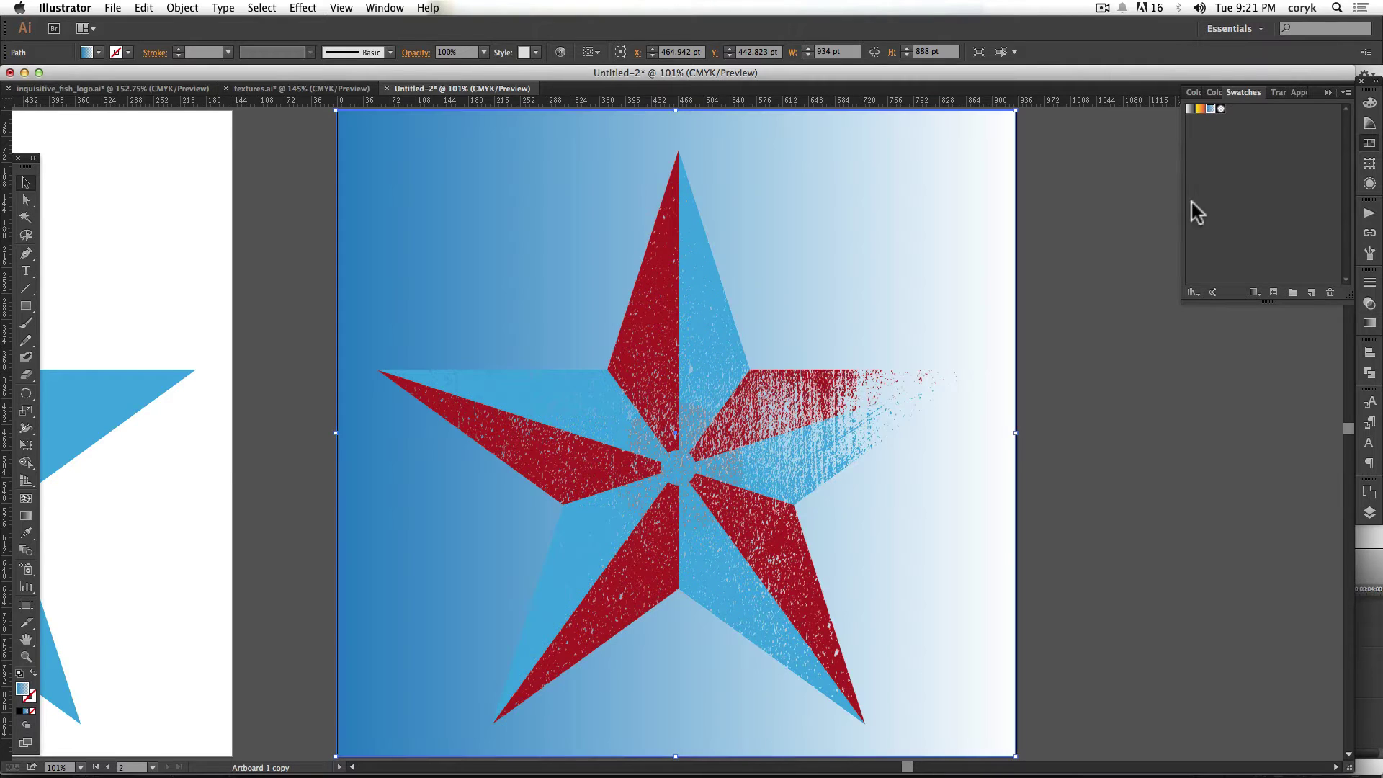
click(1190, 109)
click(1194, 92)
click(1215, 92)
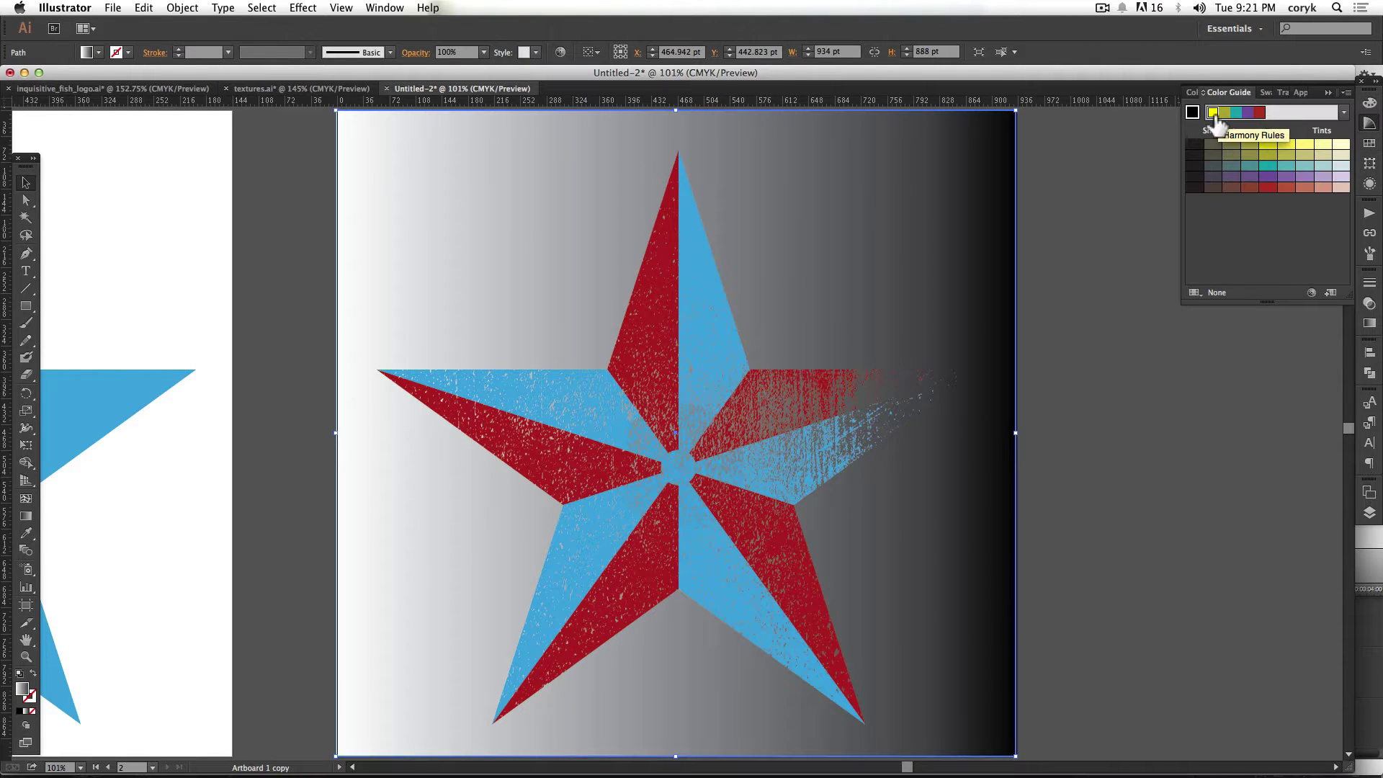
click(1213, 114)
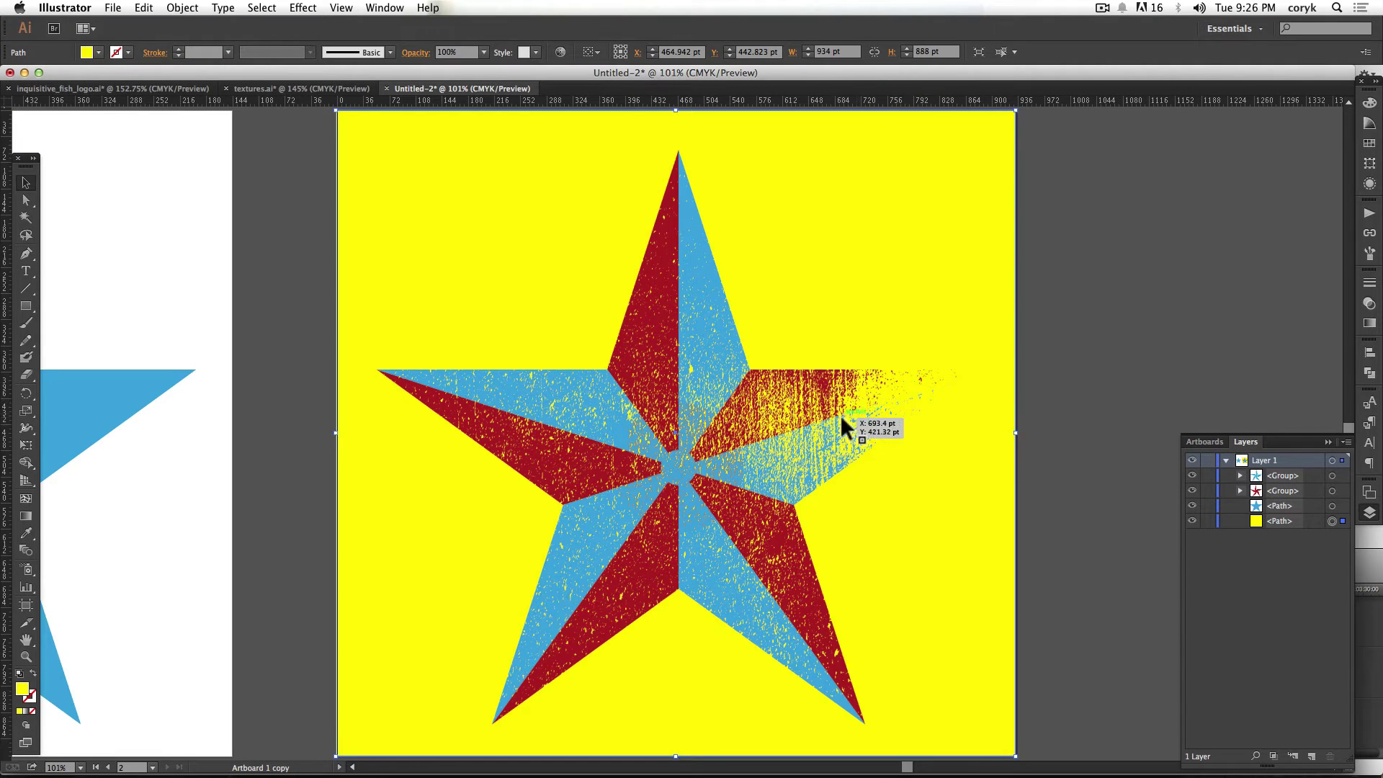
Switch to the inquisitive_fish_logo.ai document with the orange fish artwork.
key(super+grave)
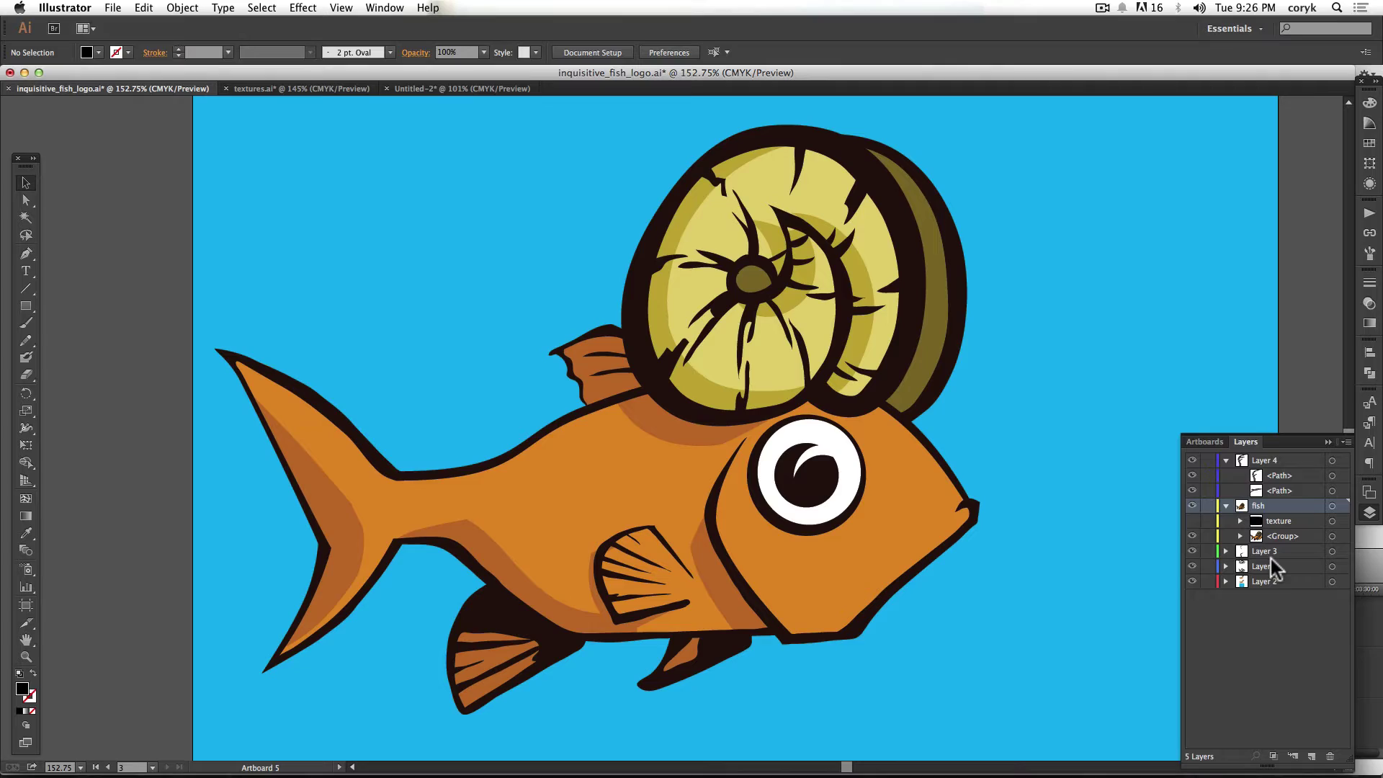
Show the texture sublayer over the fish and recolour it with the background blue.
click(1193, 521)
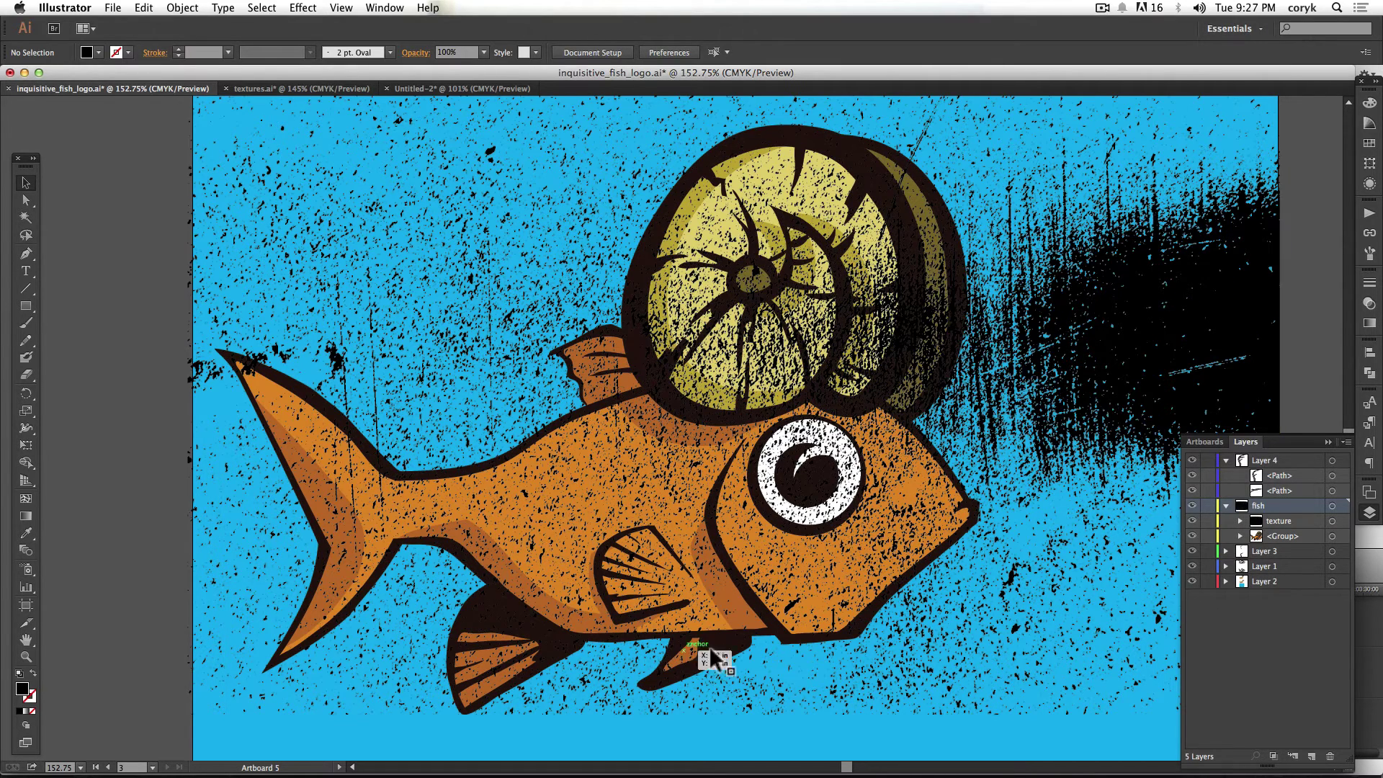
click(1229, 353)
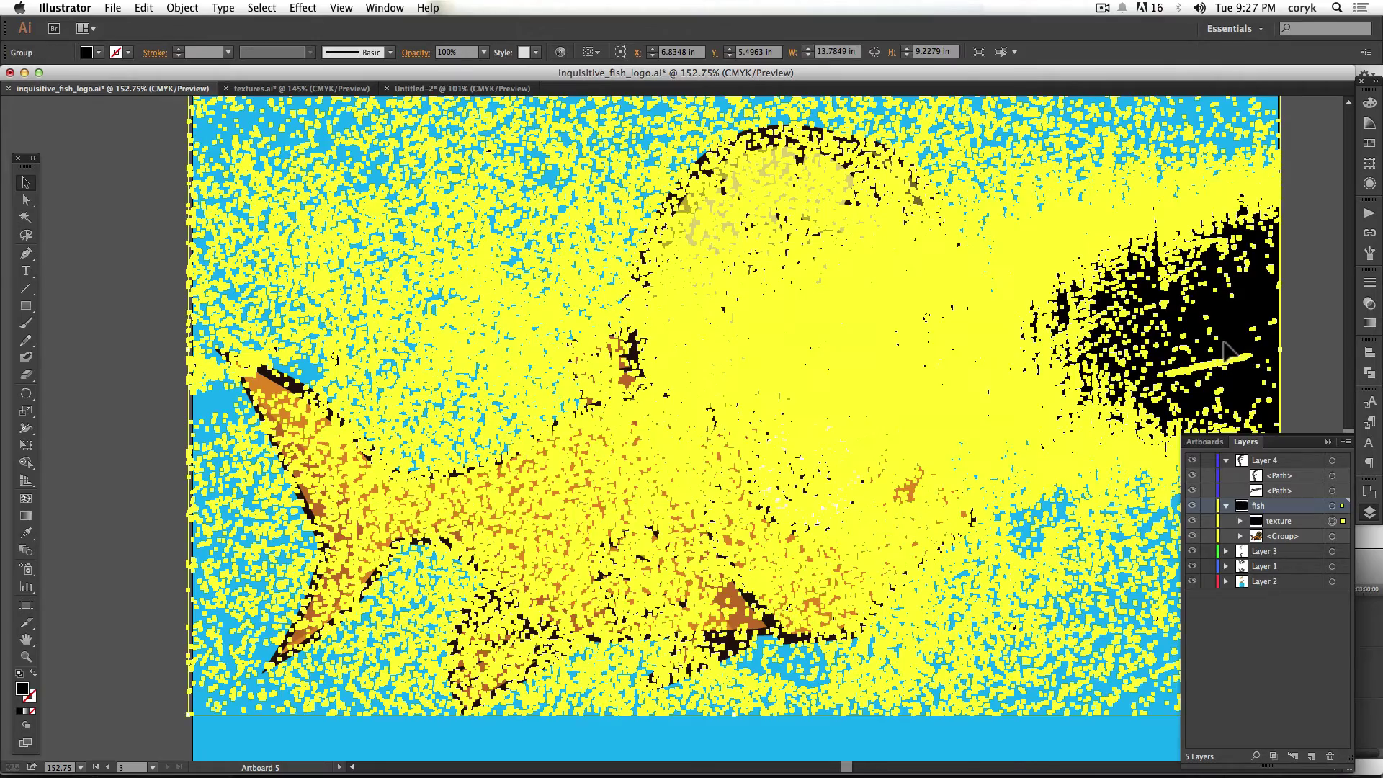
key(i)
click(1106, 760)
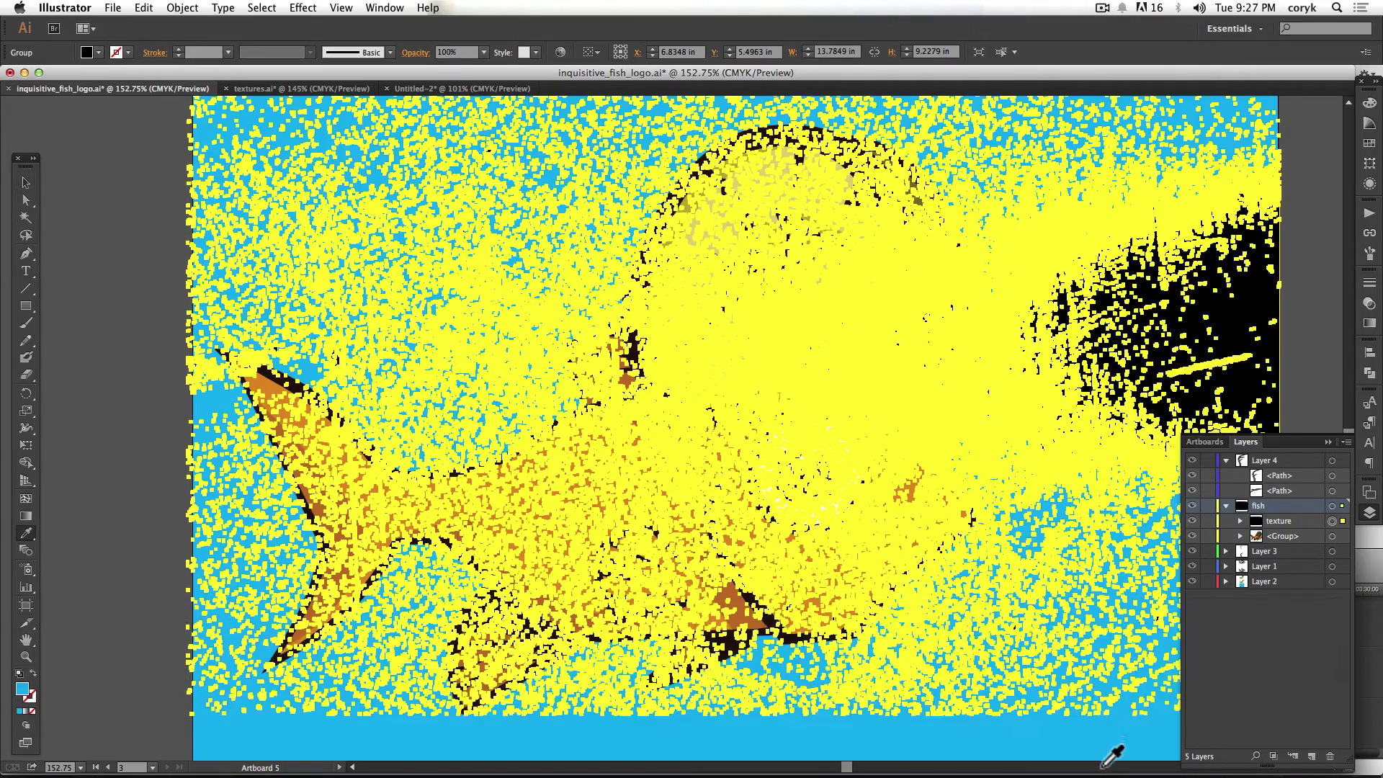
key(v)
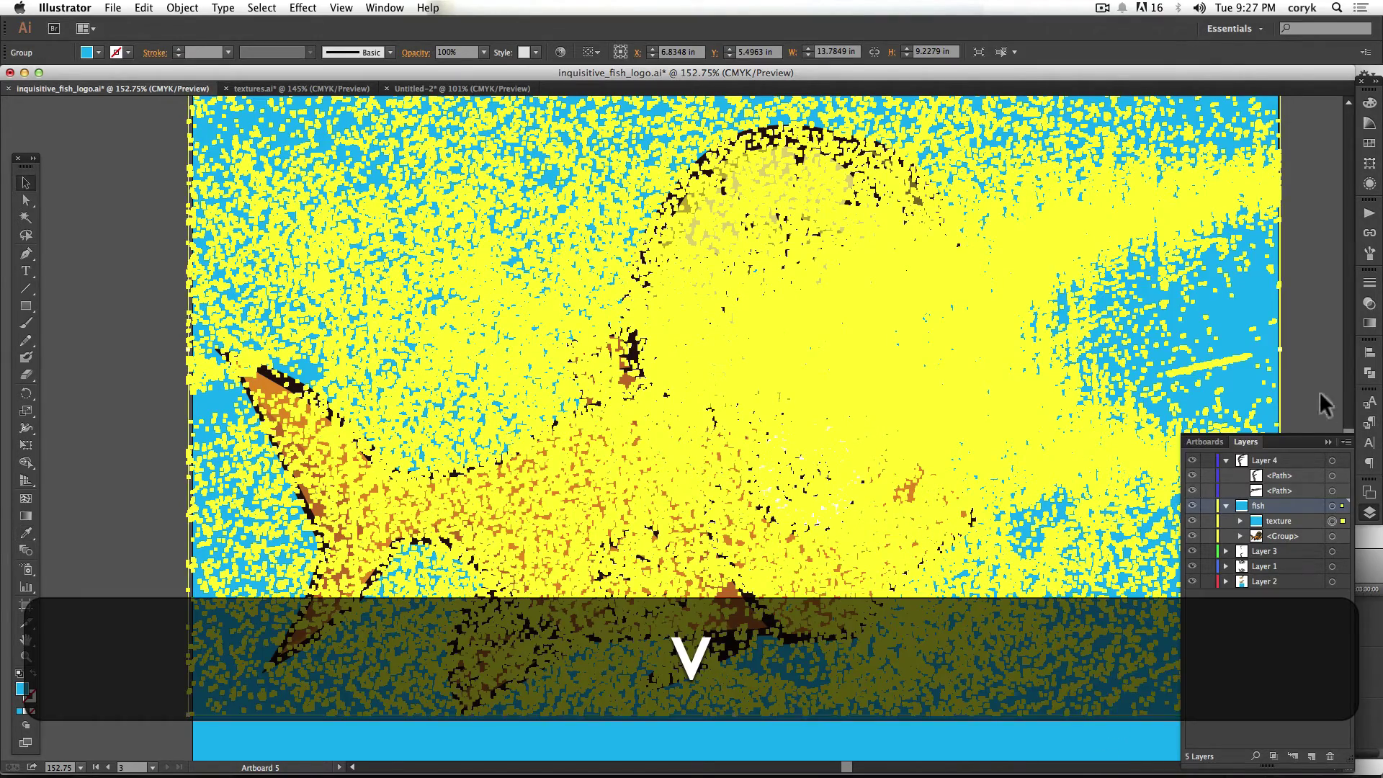
click(1307, 419)
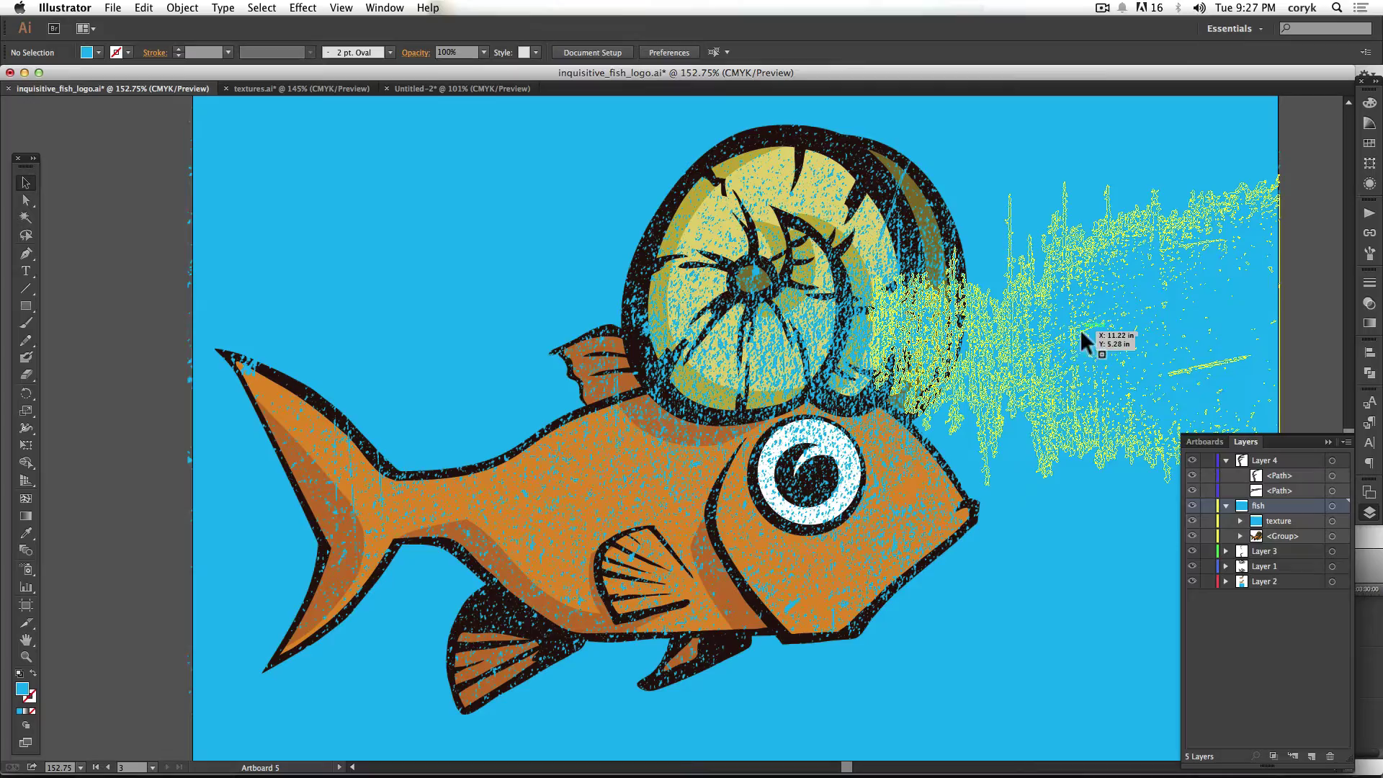
Narrow the blue texture to about 11.58 in wide.
click(1103, 367)
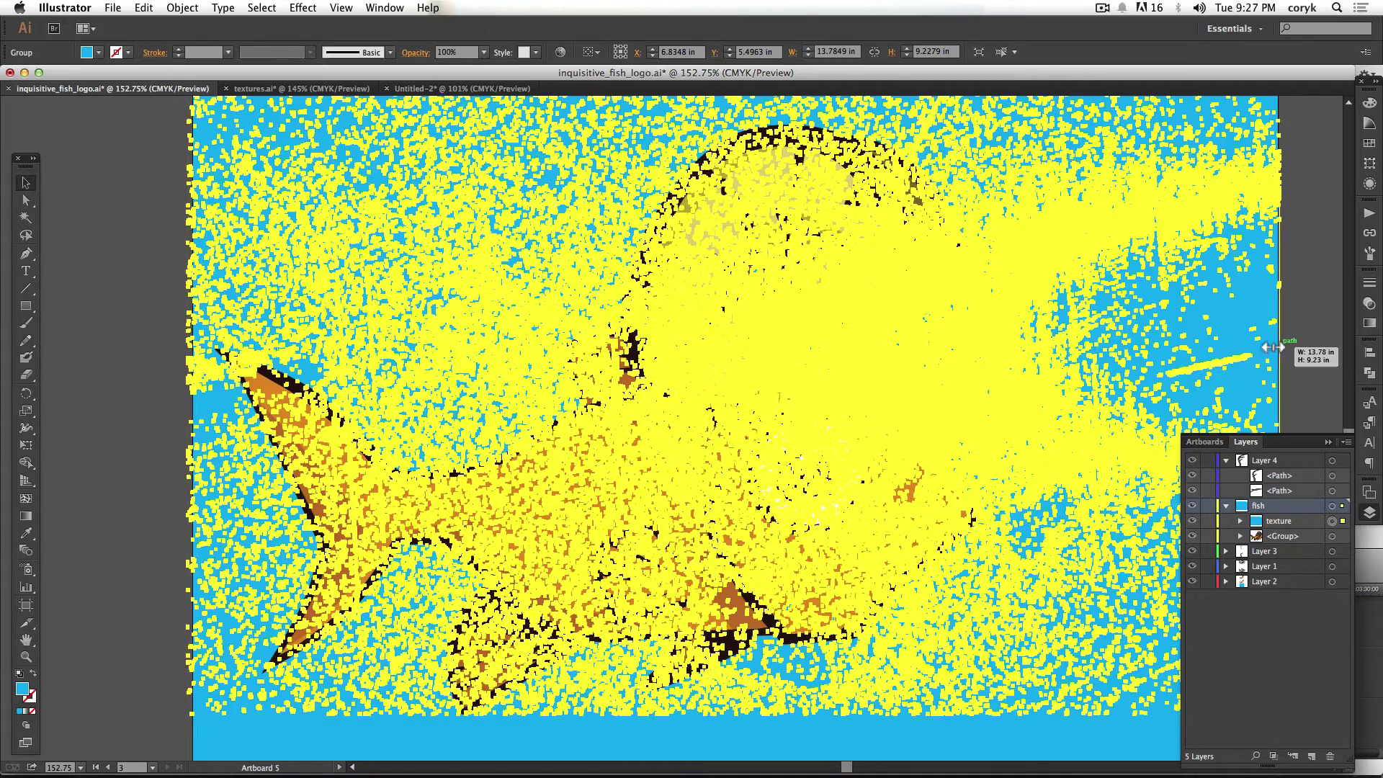
drag(1279, 353, 1106, 351)
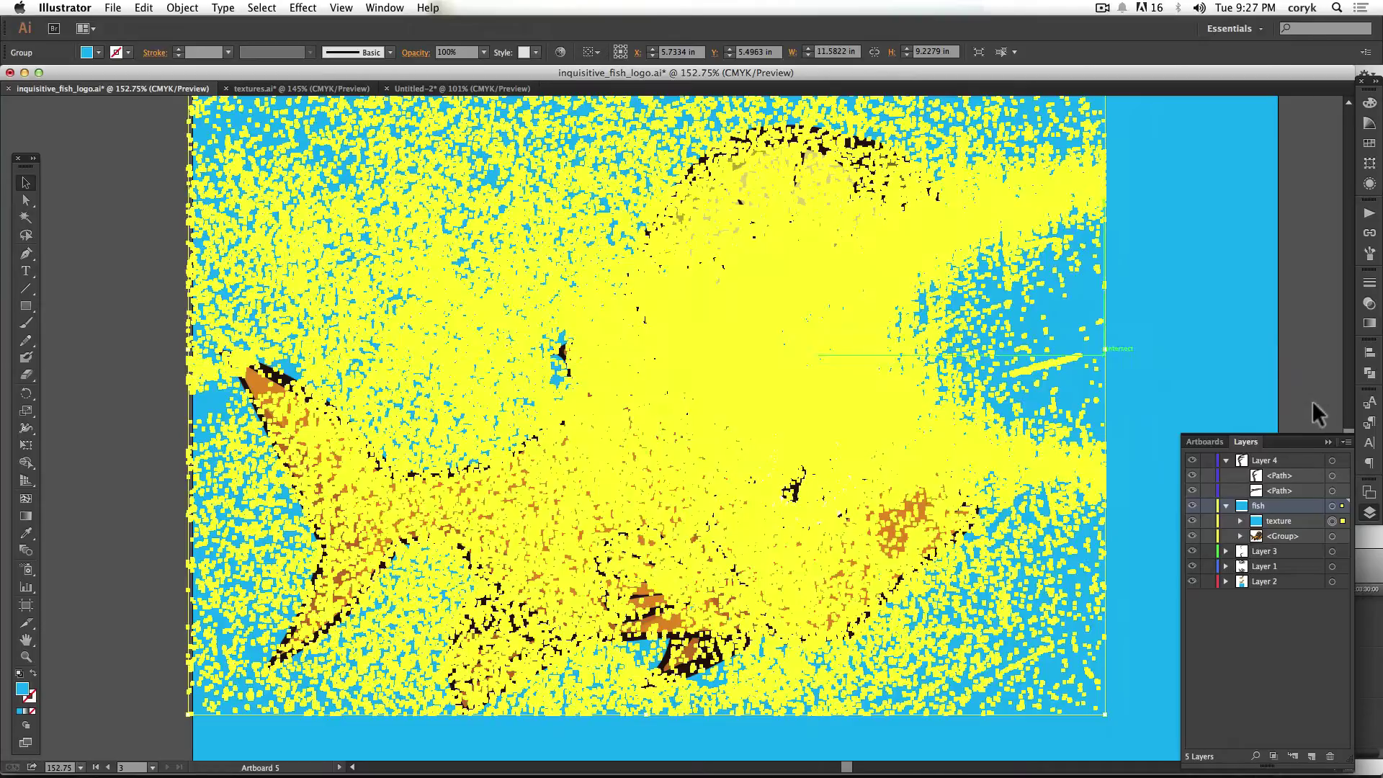
click(1306, 402)
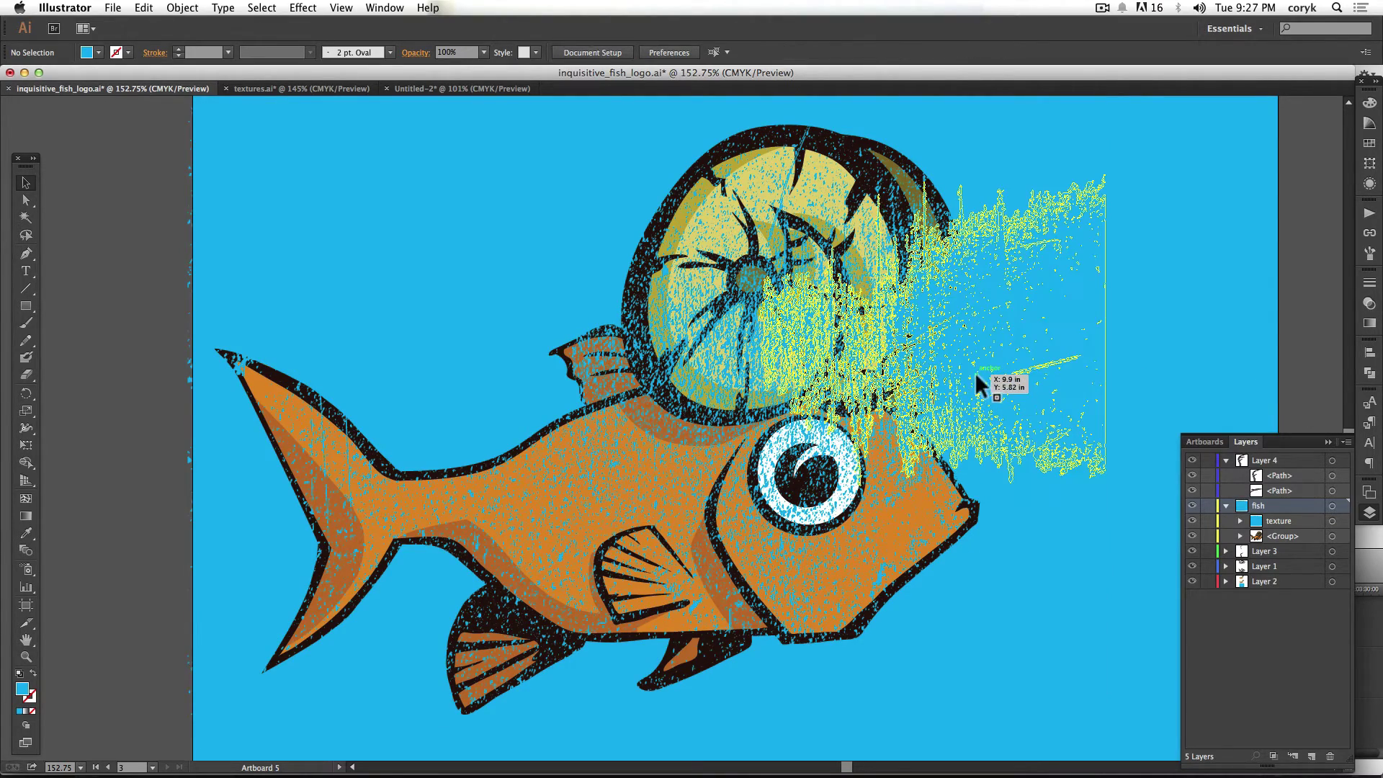
Place a duplicate of the texture toward the lower left over the fish.
drag(979, 370, 854, 714)
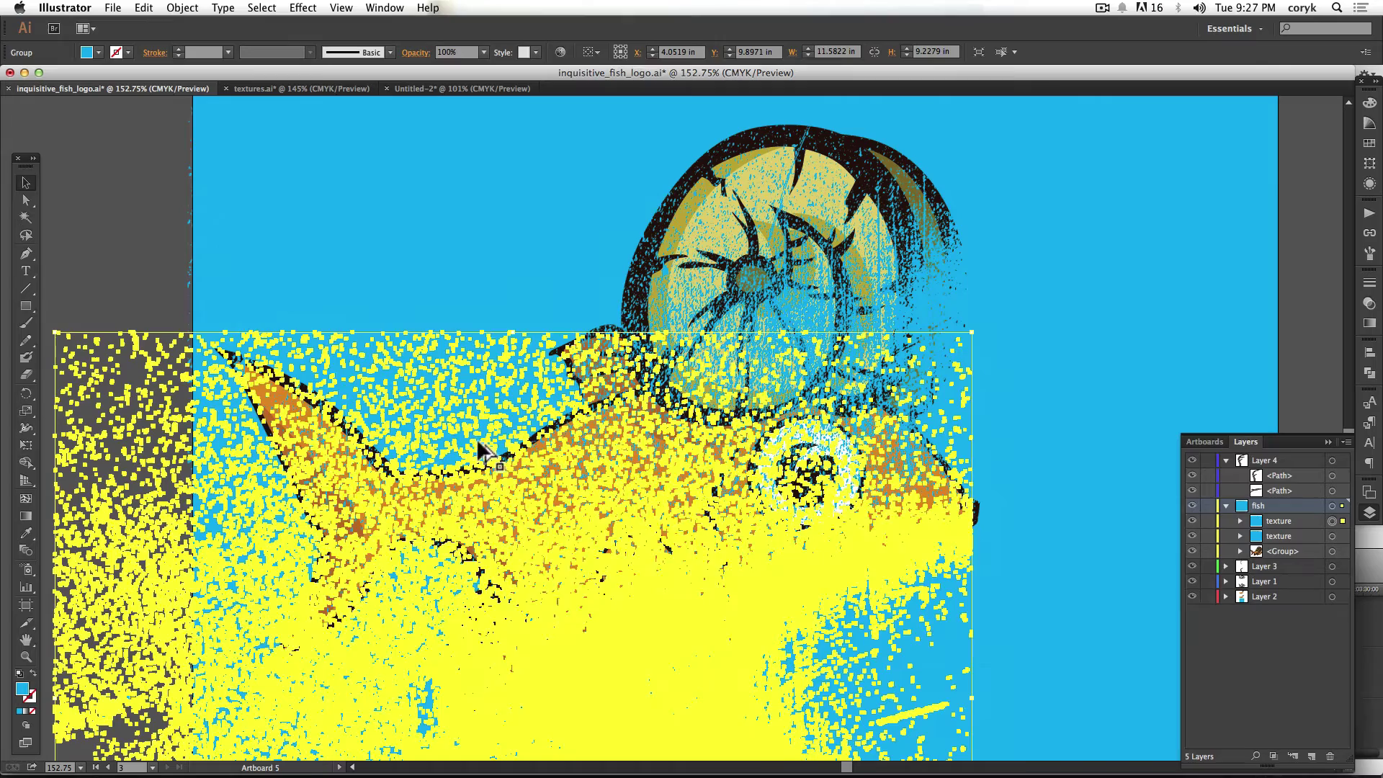
click(148, 413)
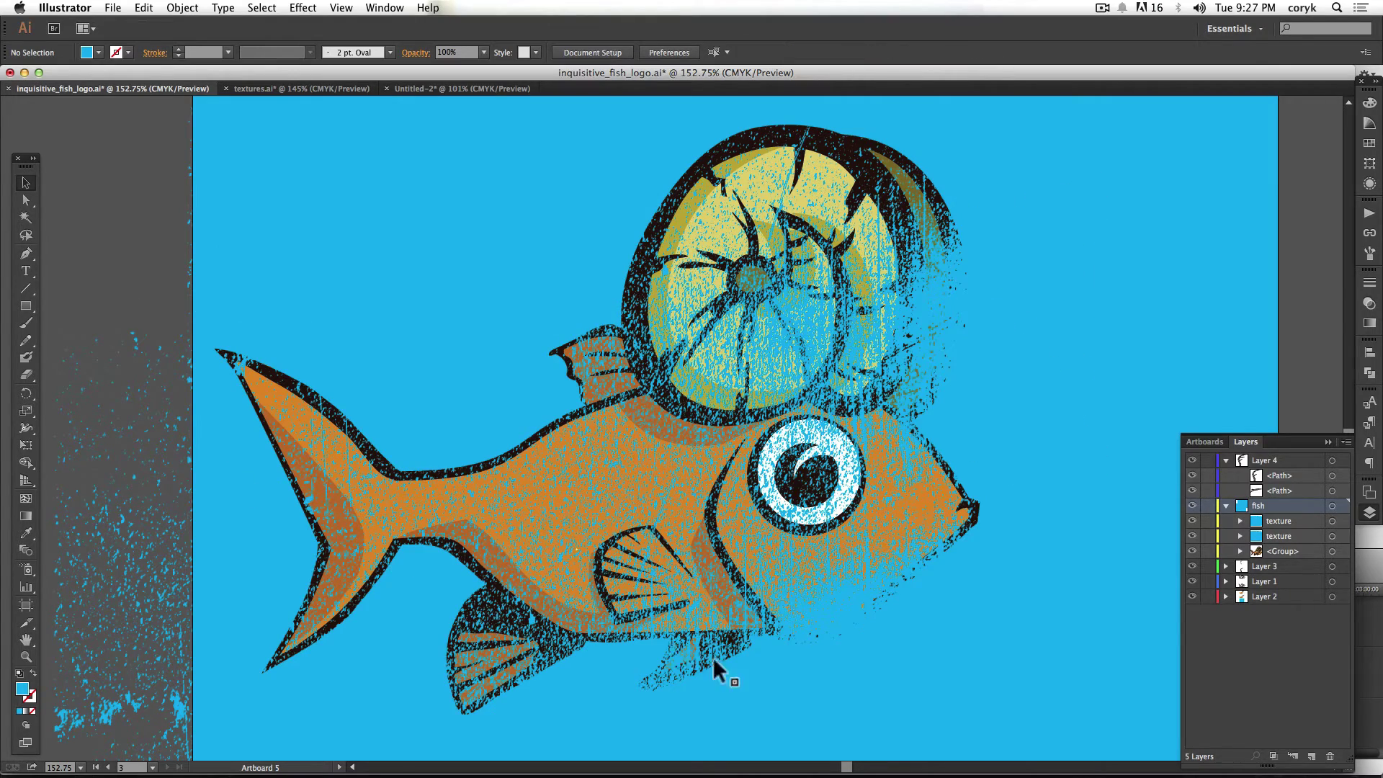
click(936, 573)
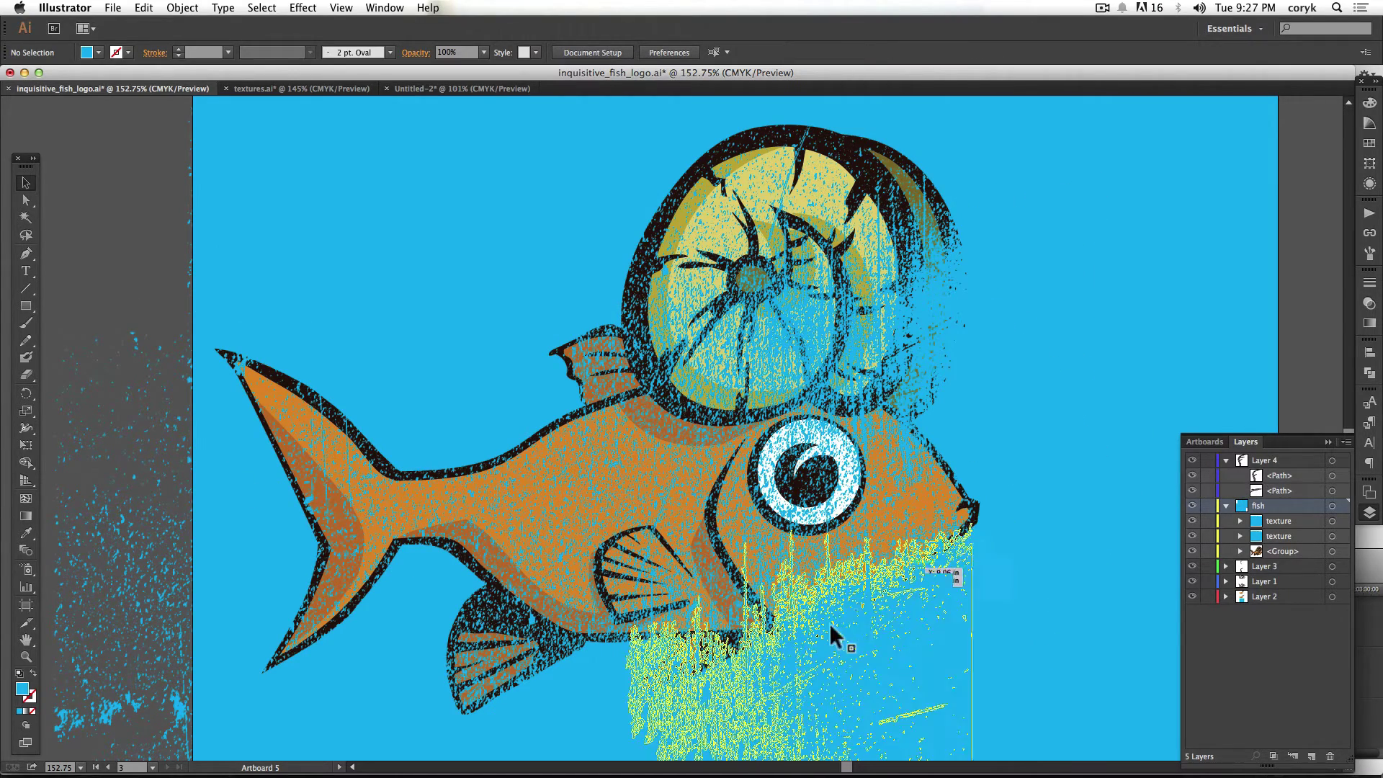
click(917, 663)
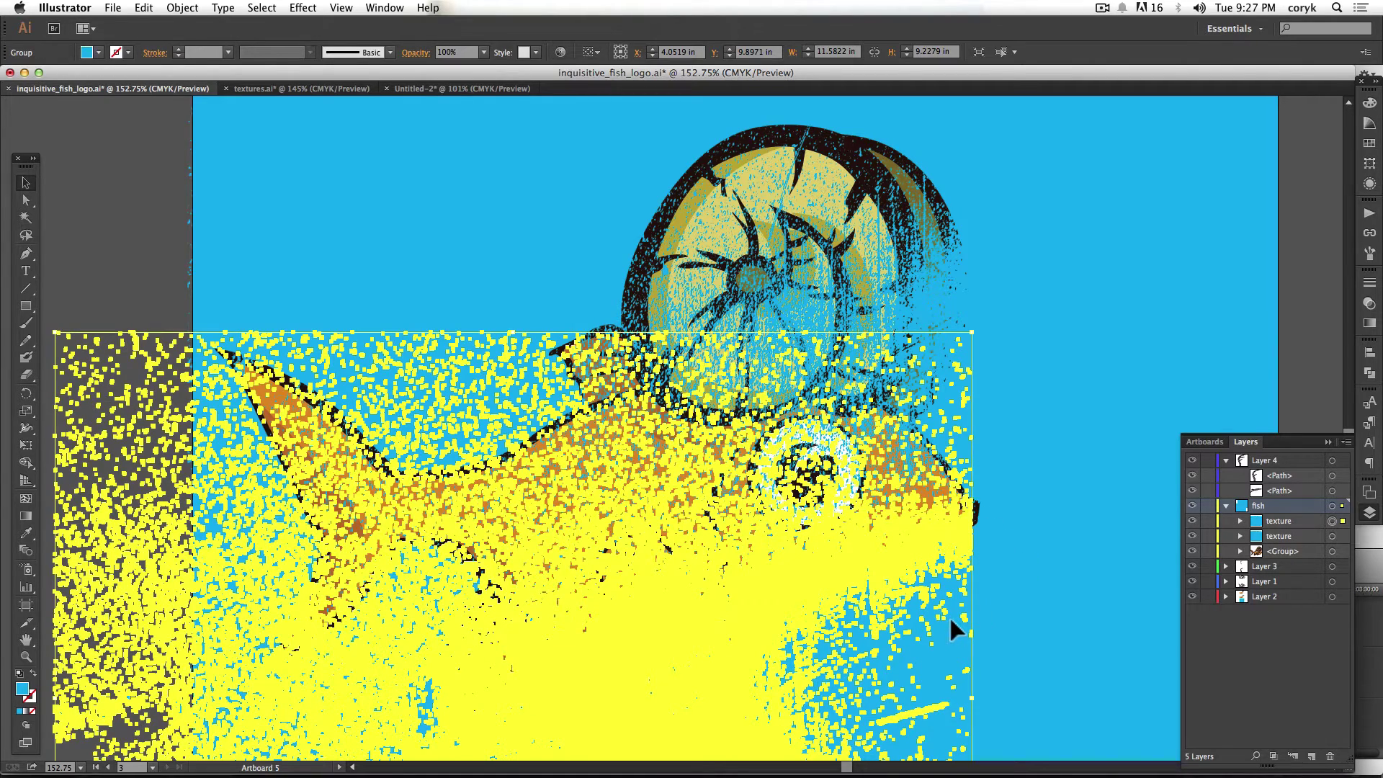
click(1079, 553)
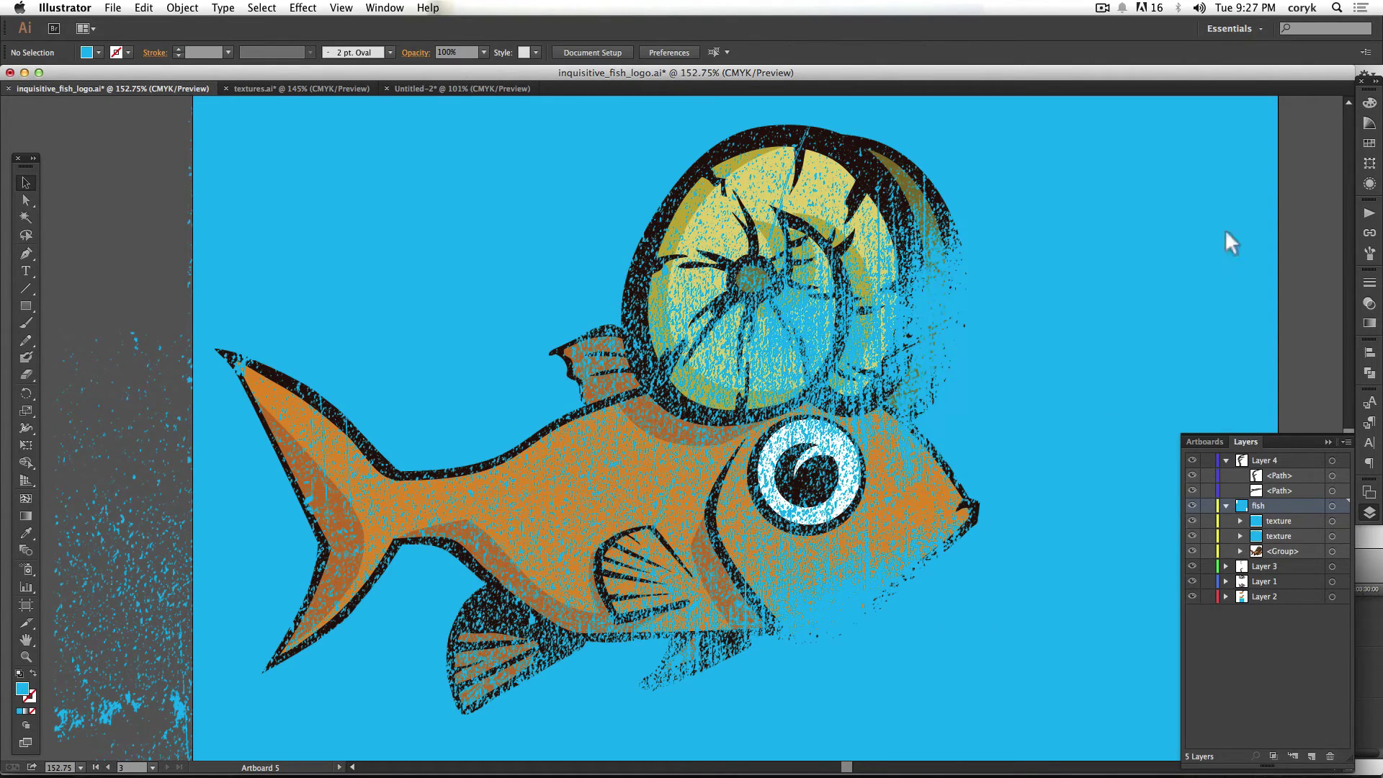
Unlock all artwork, recolour a texture path yellow-green and move it over the fish.
key(alt+super+2)
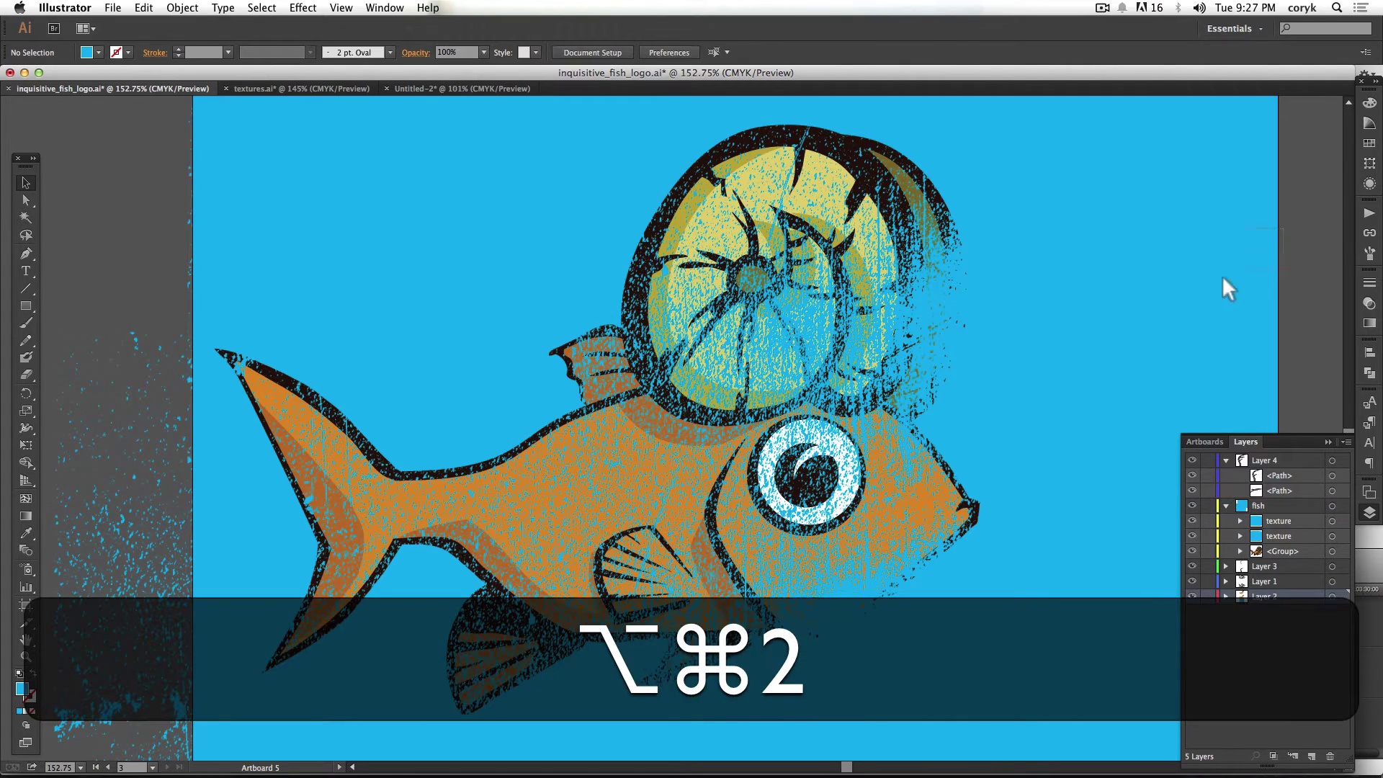
click(1223, 278)
click(1369, 103)
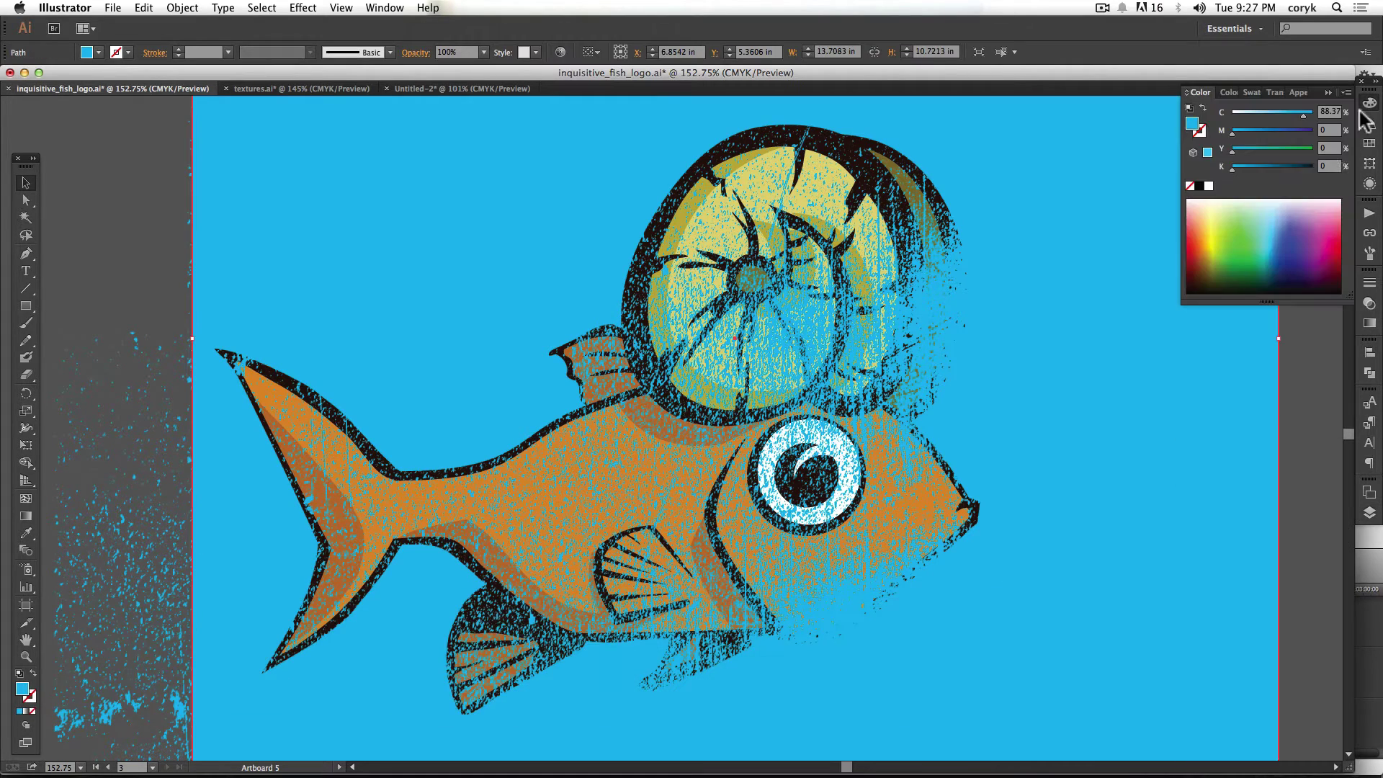
click(1226, 246)
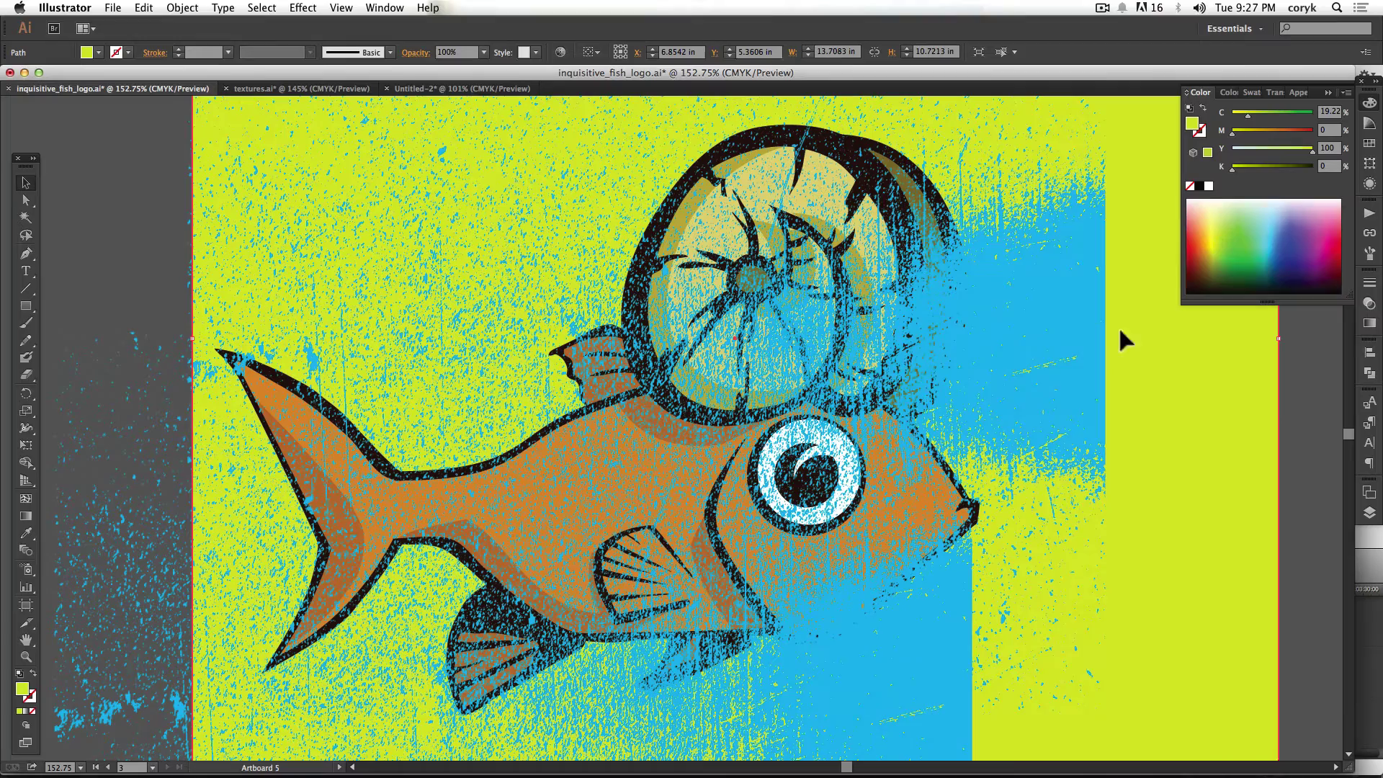
drag(1120, 331, 1064, 275)
drag(1039, 223, 1136, 448)
Eyedropper the background blue onto the texture path, then deselect it.
key(i)
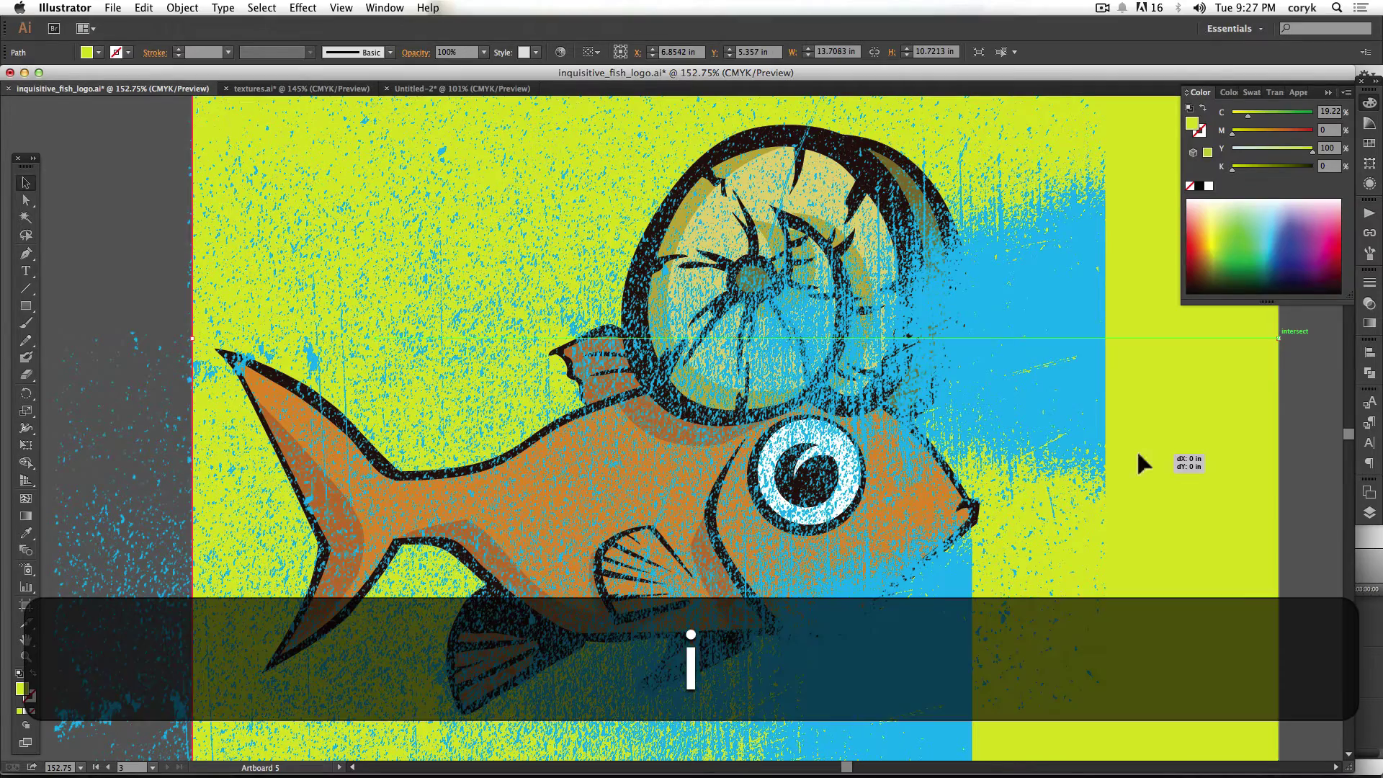
click(1066, 407)
key(v)
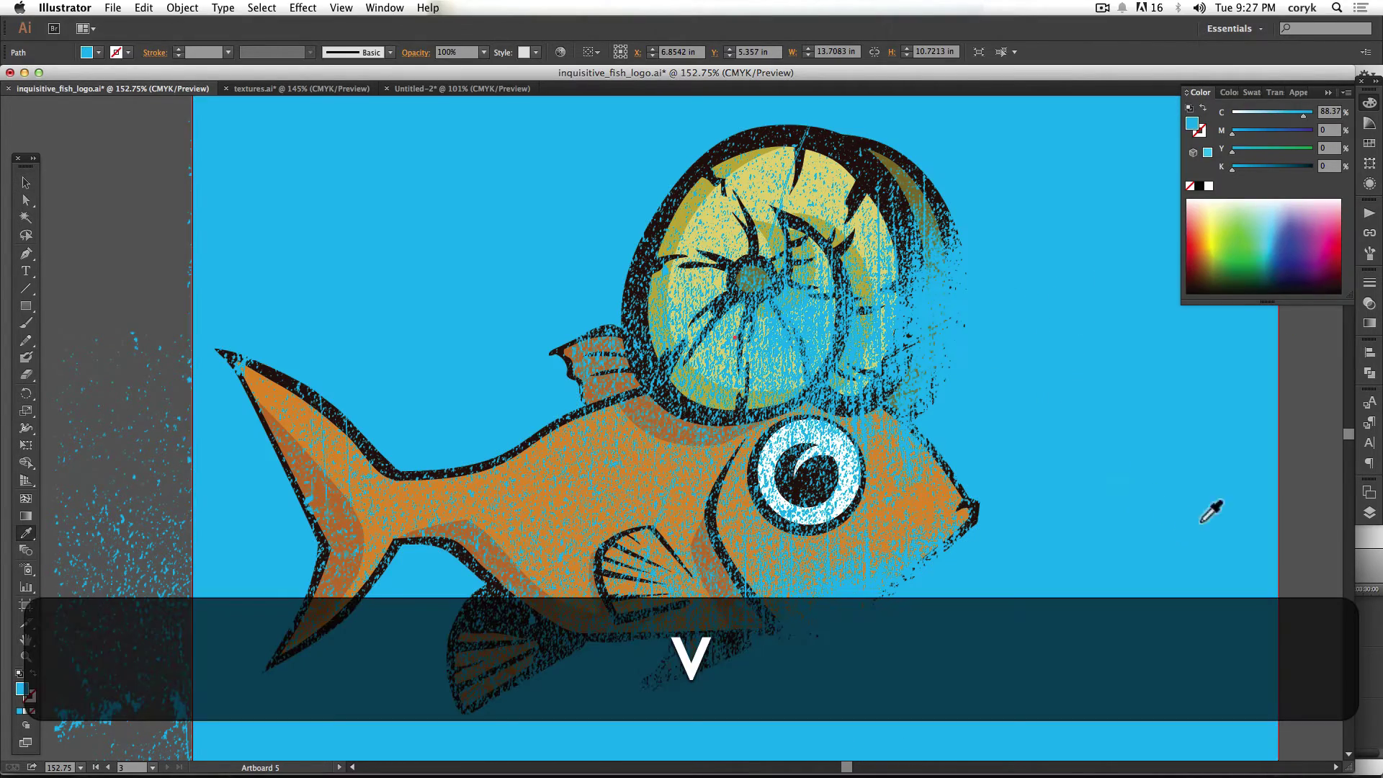
click(1285, 528)
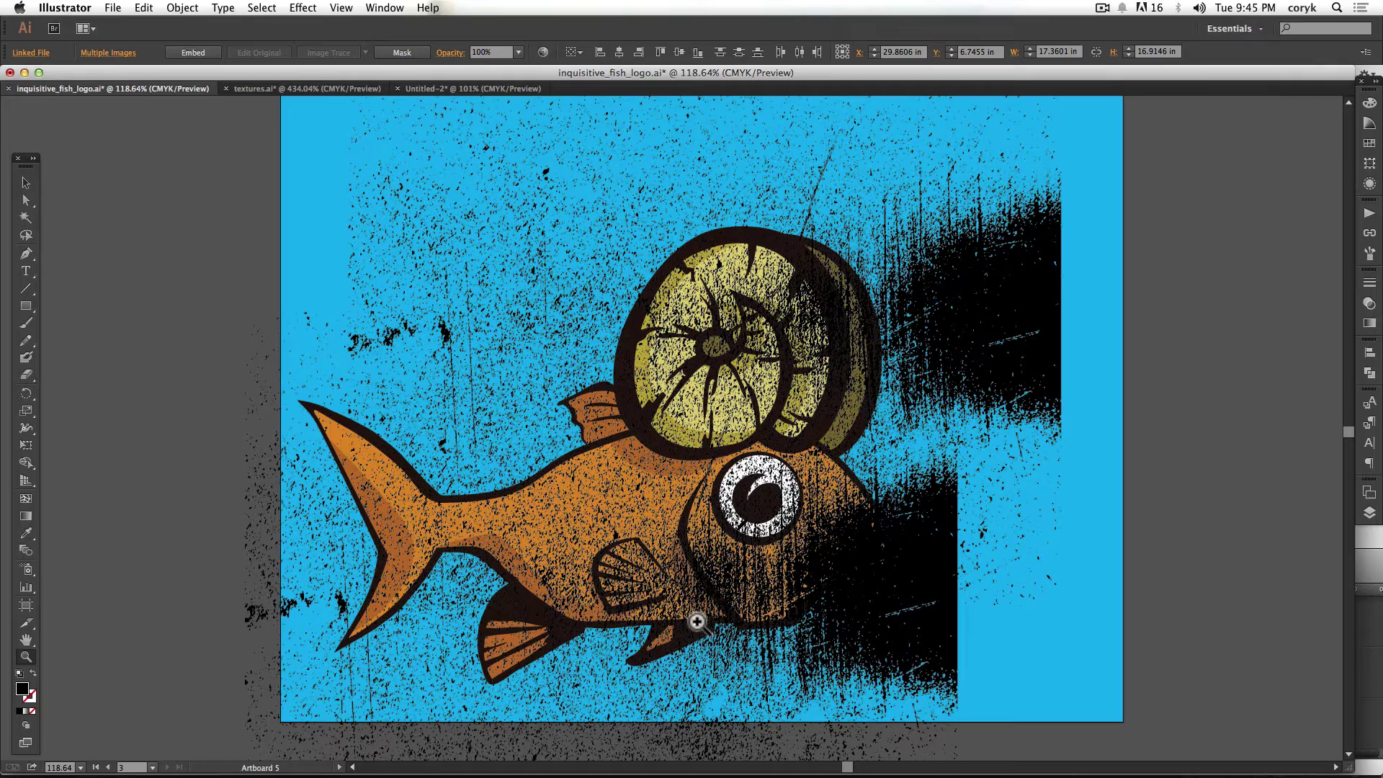
Cut the texture piece by the fish's mouth and the large top splatter.
key(v)
click(697, 621)
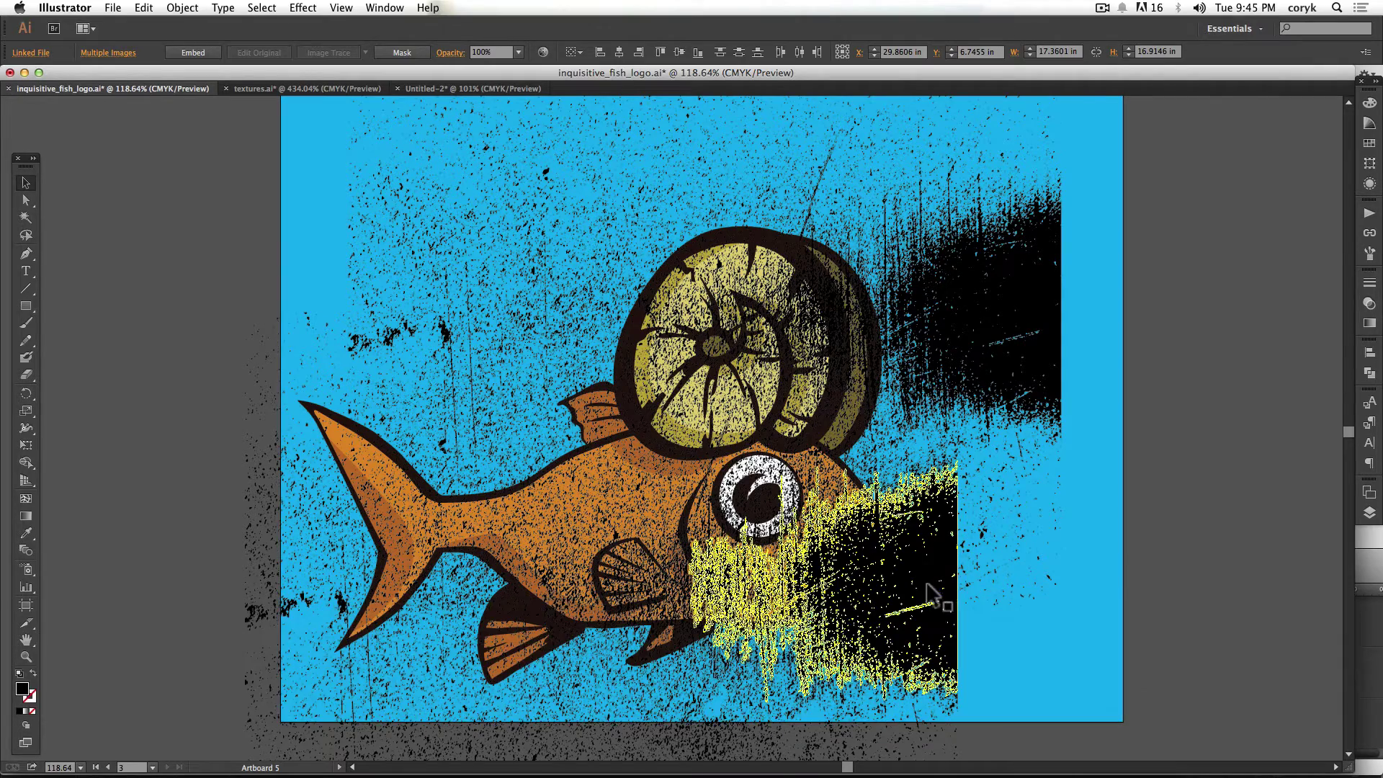
shift+click(884, 544)
key(super+x)
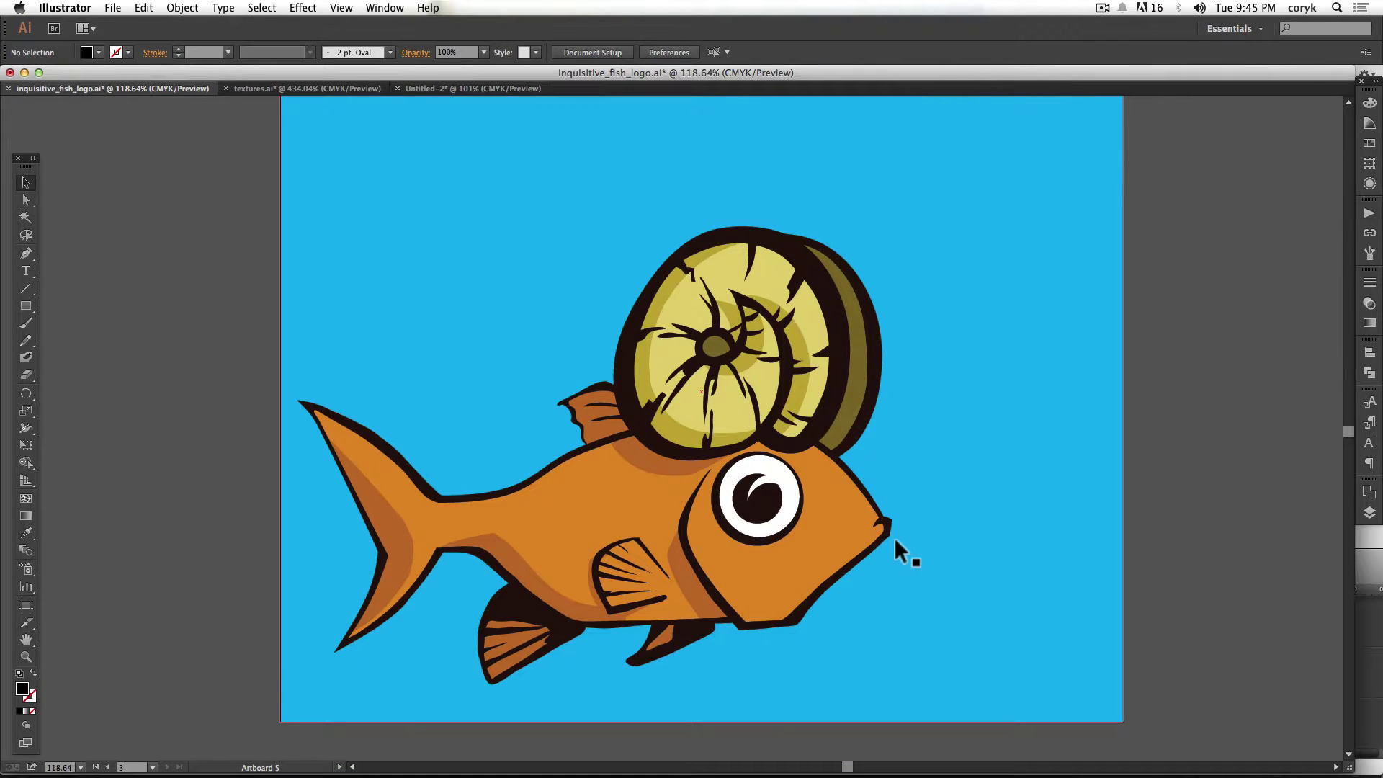
Add an opacity mask to the fish logo group with Clip unchecked, and enter mask editing.
click(1370, 306)
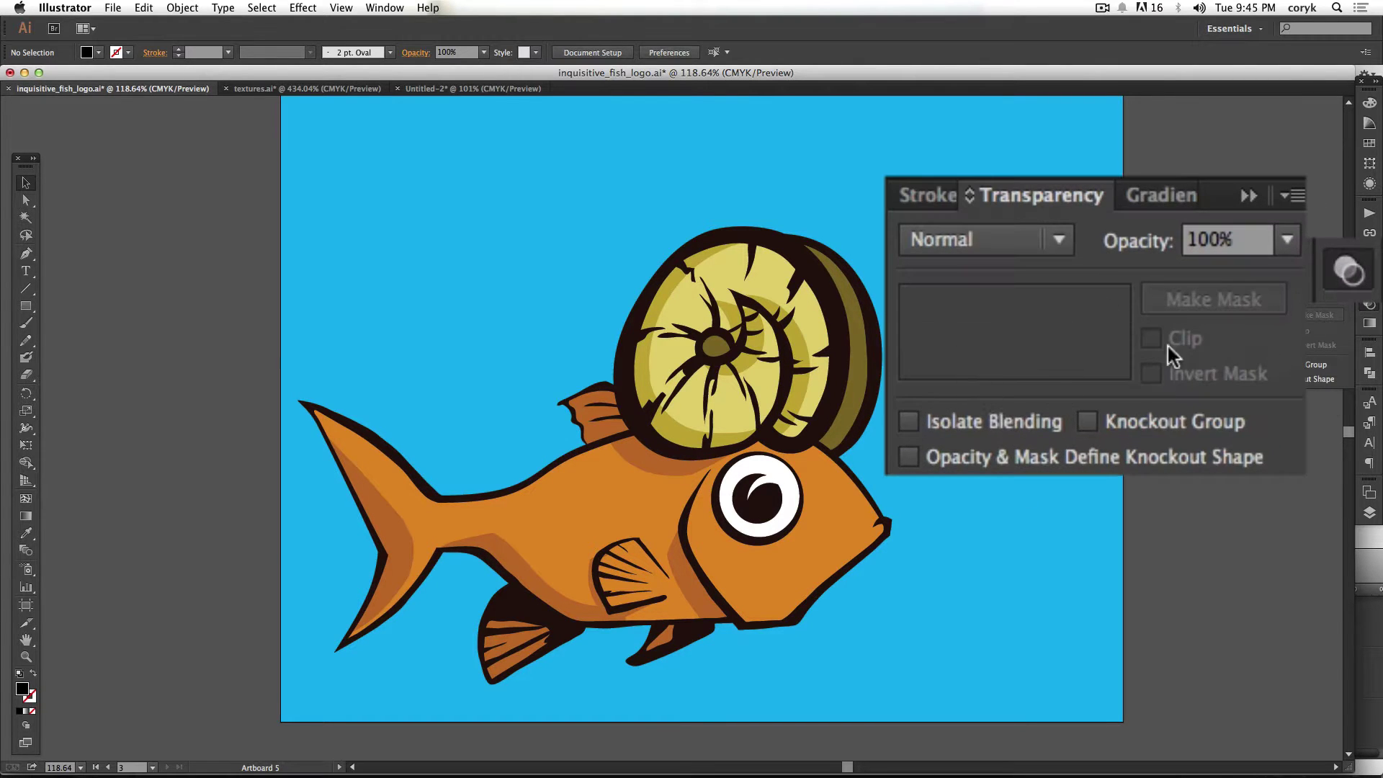
click(757, 374)
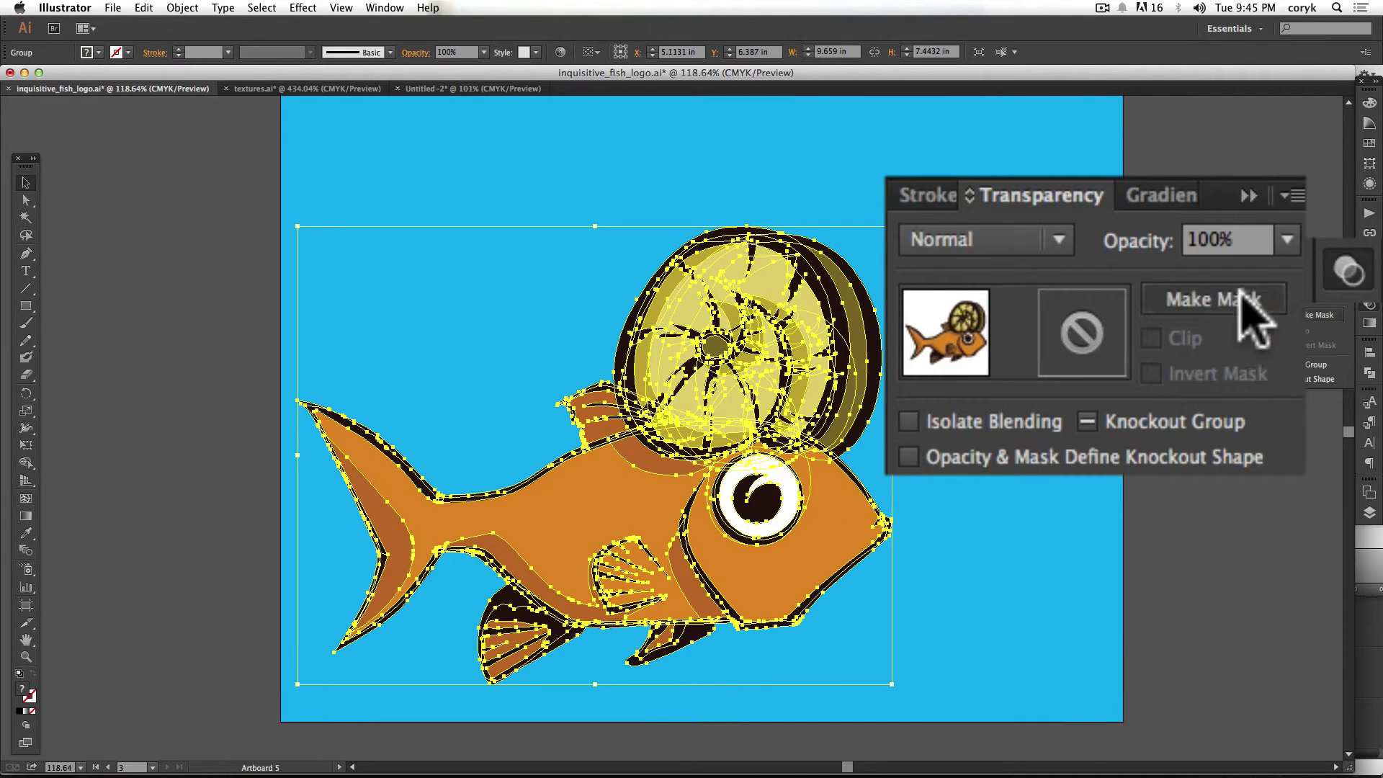
click(1250, 317)
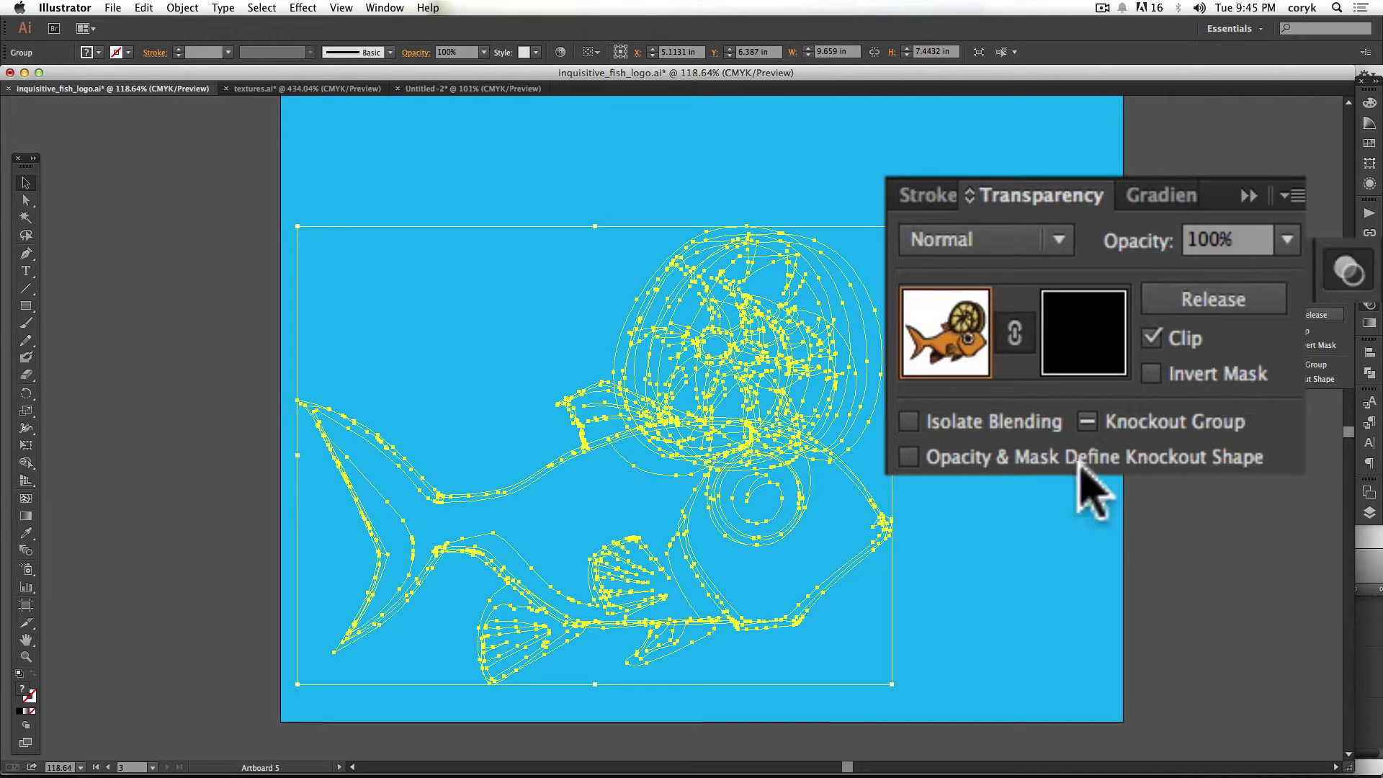
click(1150, 337)
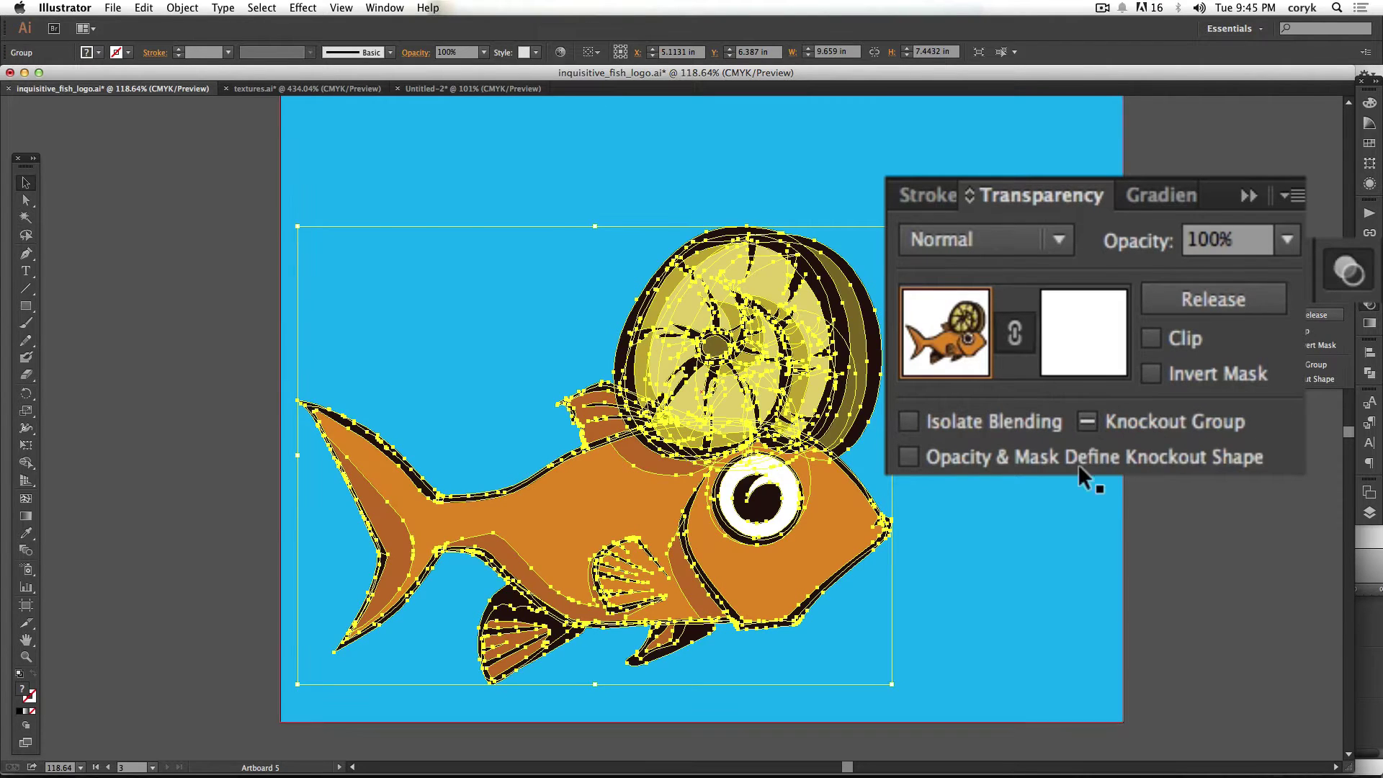
click(1096, 339)
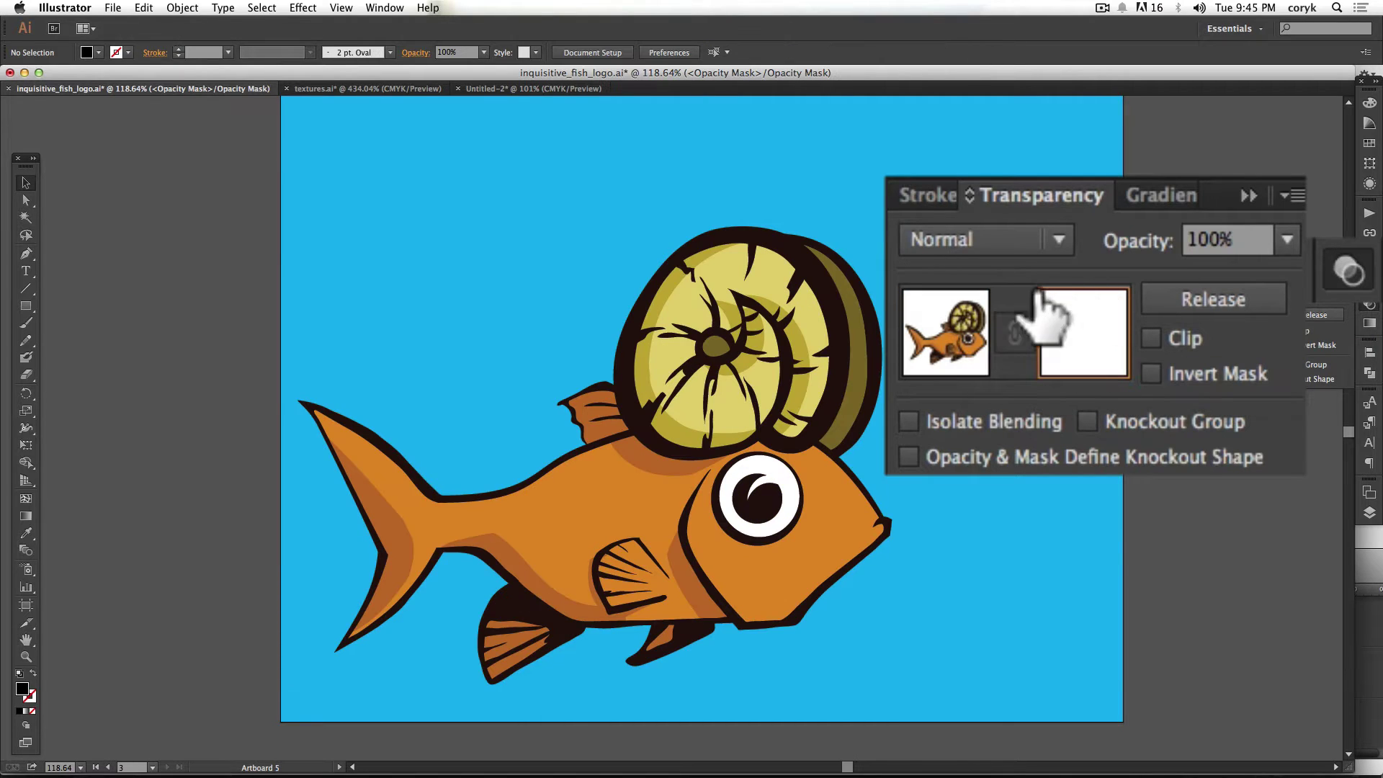
Paste the grunge texture into the fish's opacity mask with Cmd+V and preview it.
click(951, 353)
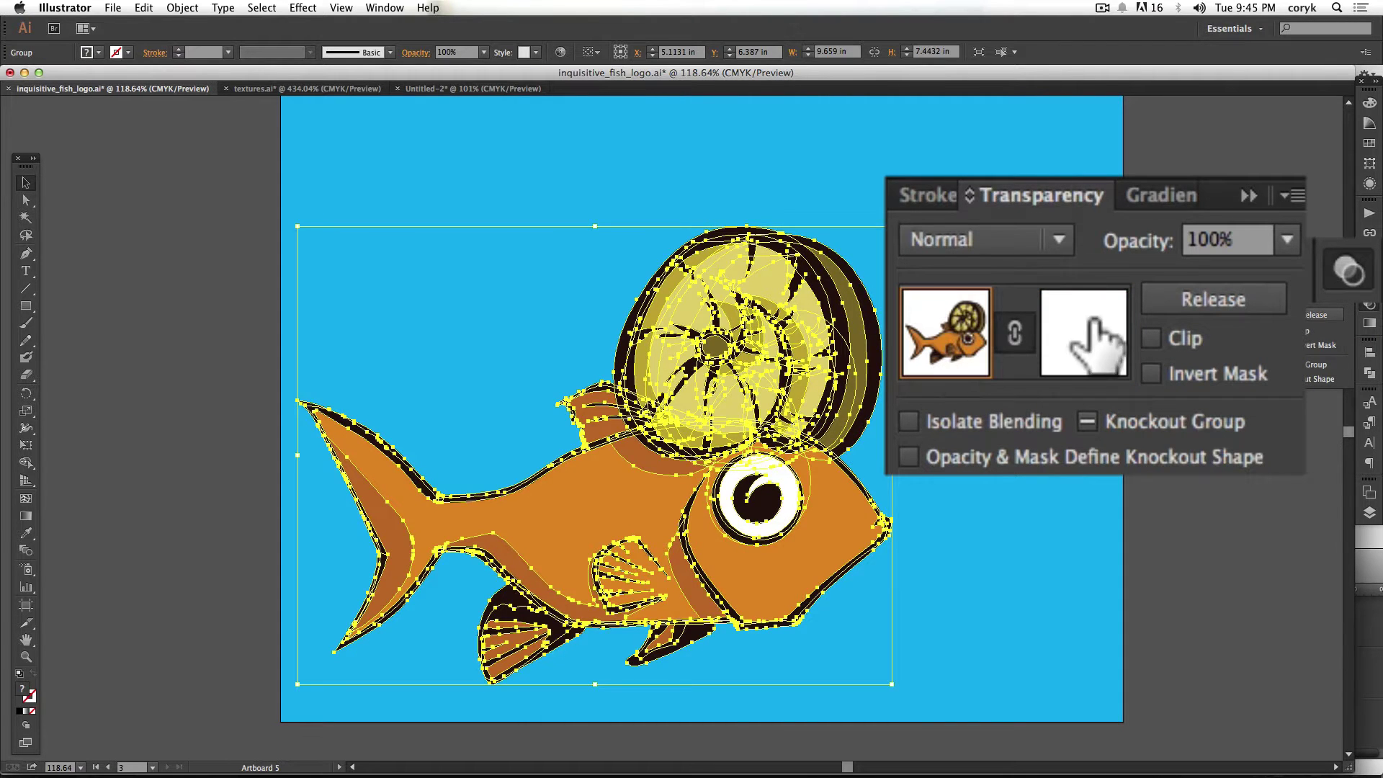
click(1081, 353)
key(super)
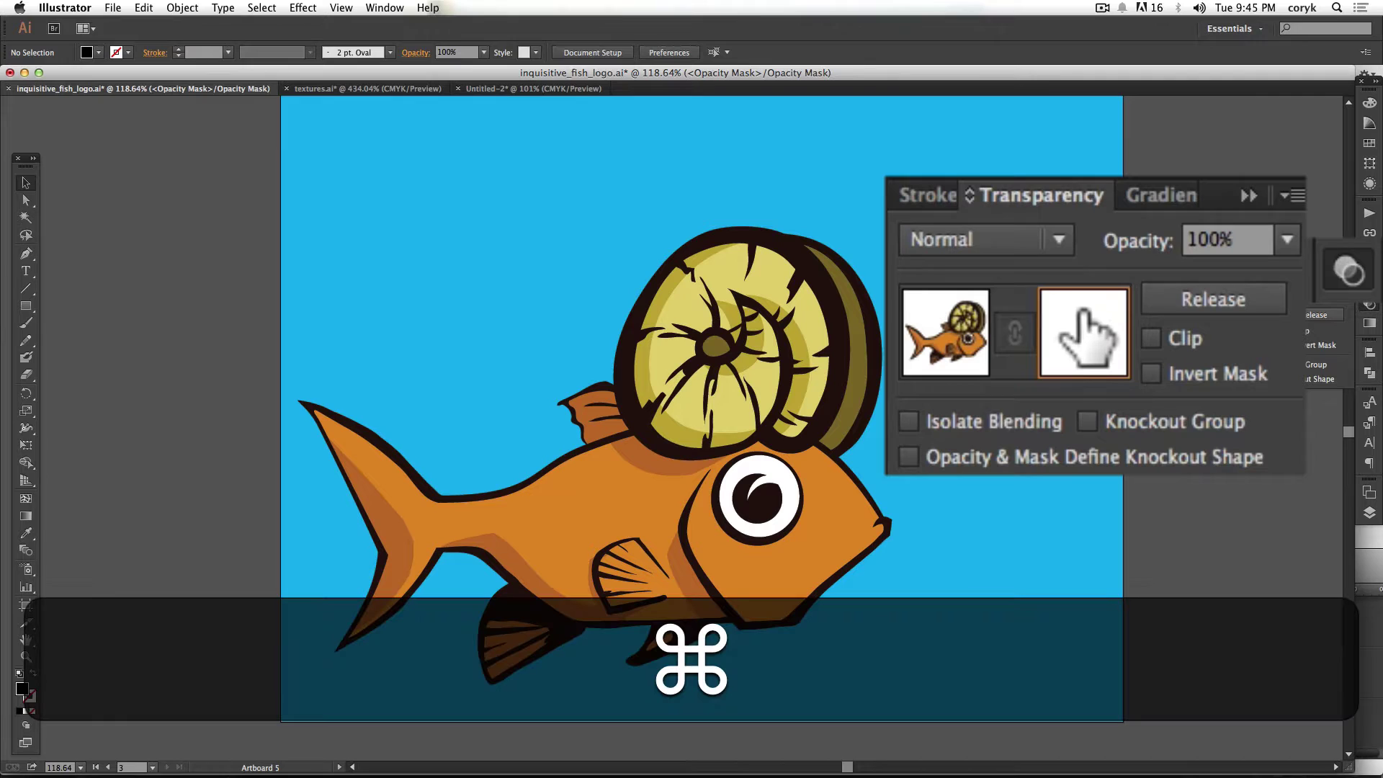
key(super+v)
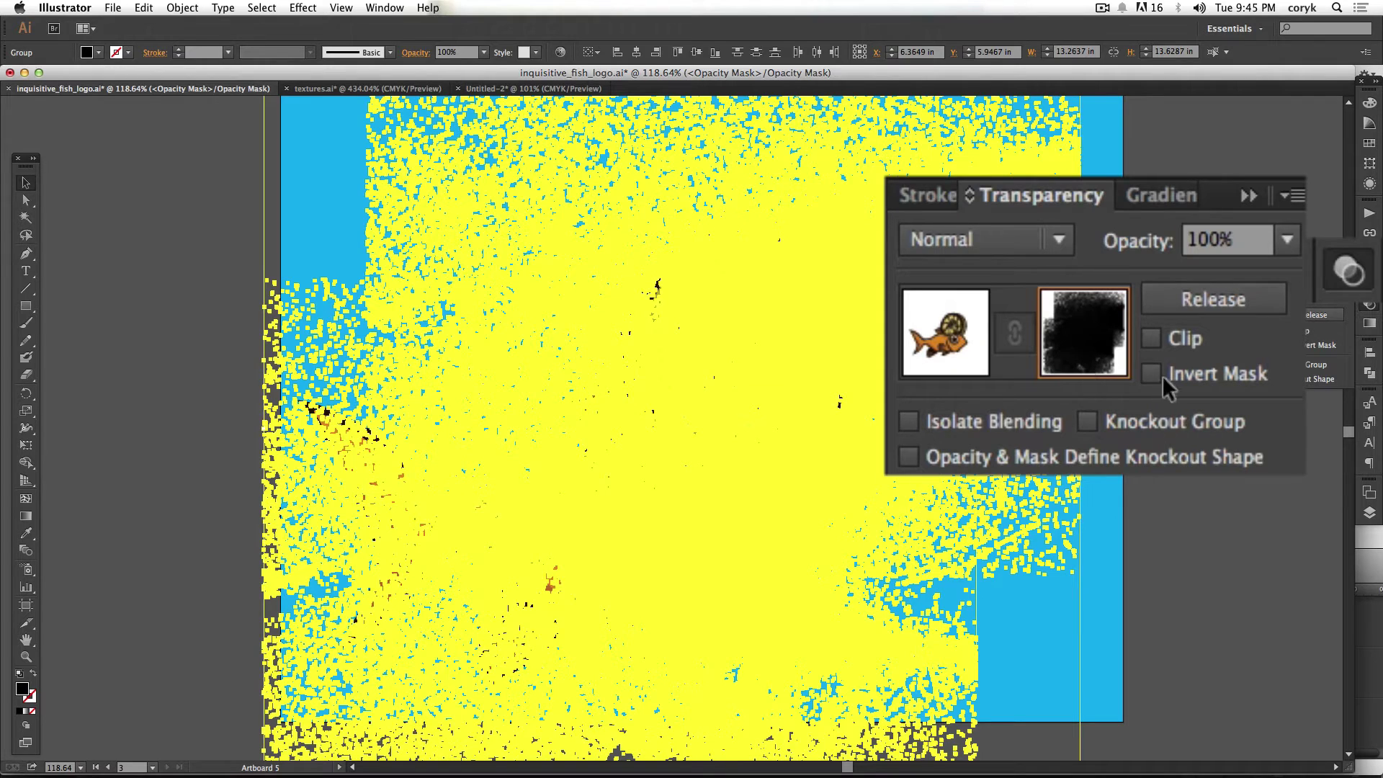
click(1146, 475)
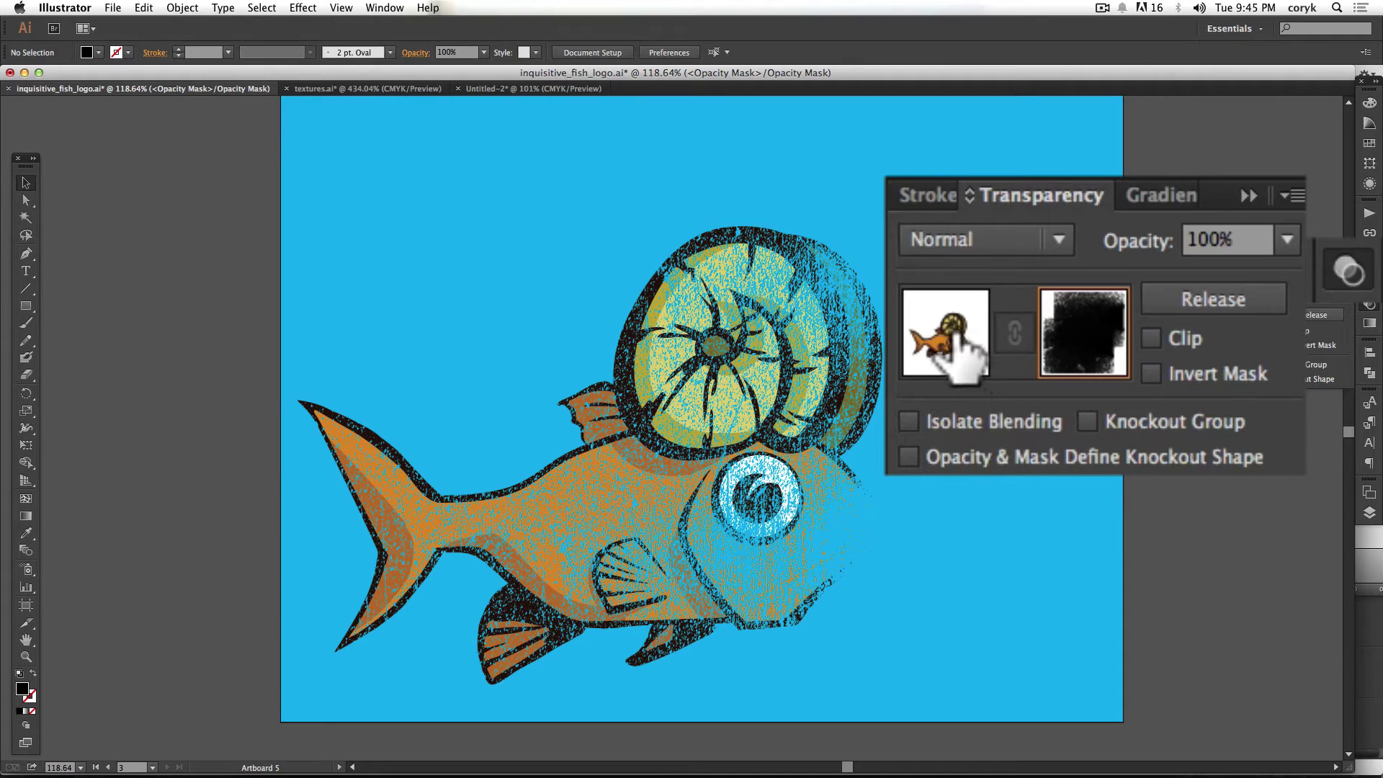
Test Invert Mask, revert to the non-inverted mask, and exit to the fish artwork.
click(1151, 373)
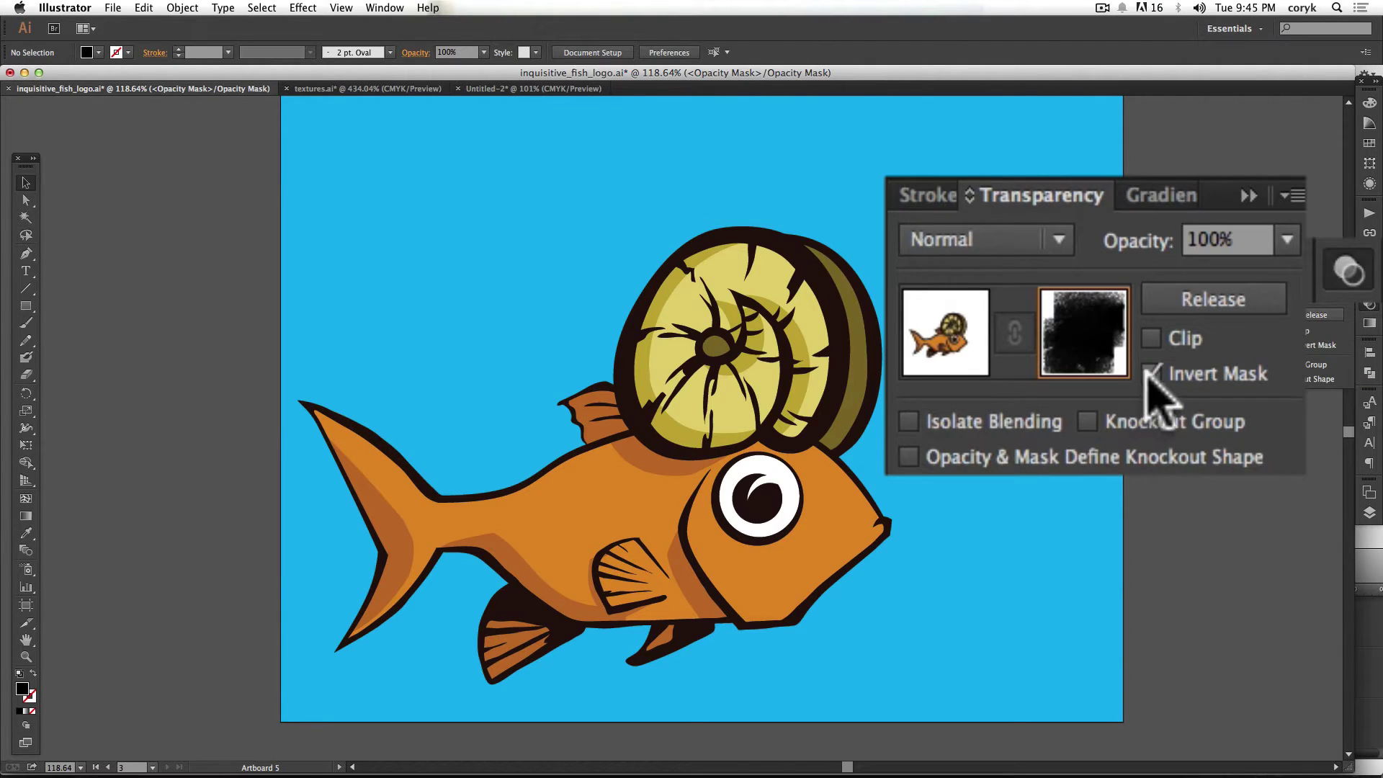
click(1290, 345)
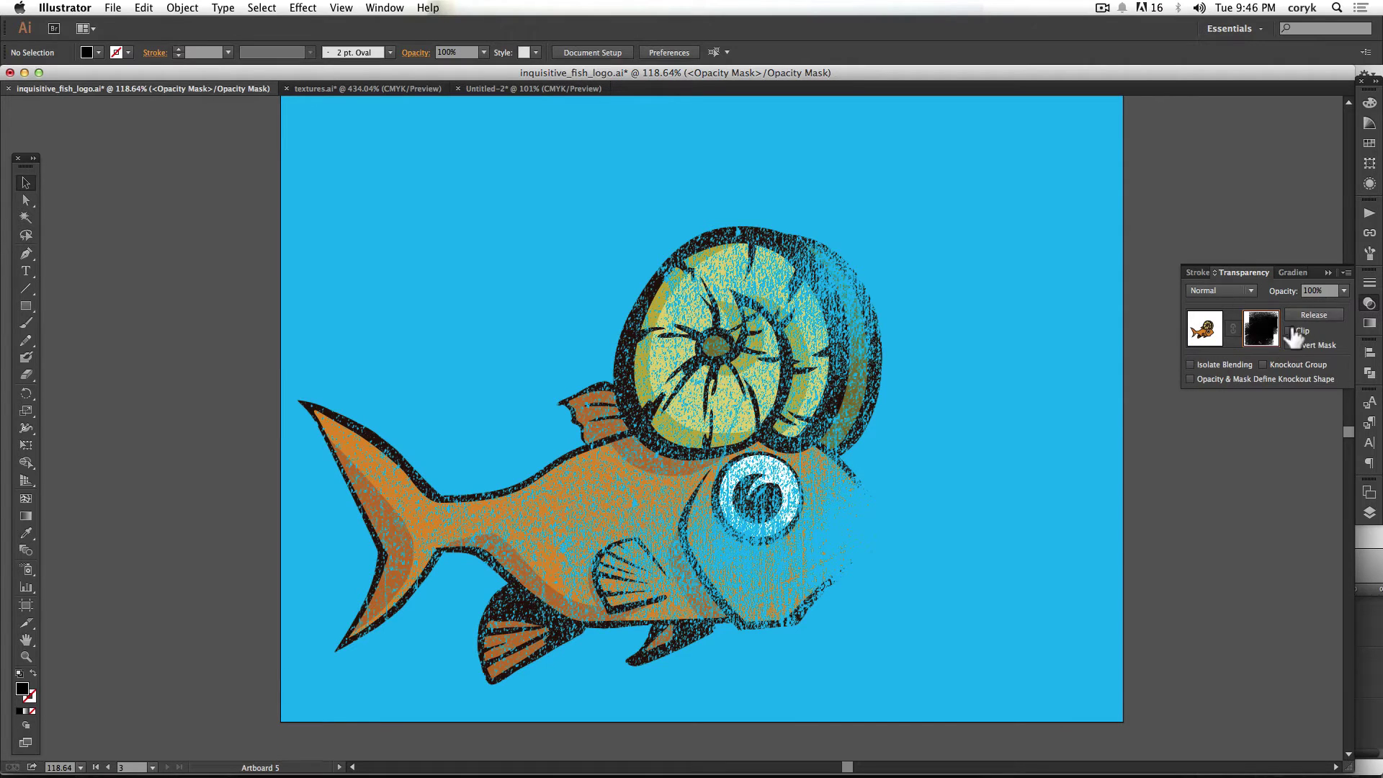
click(1201, 336)
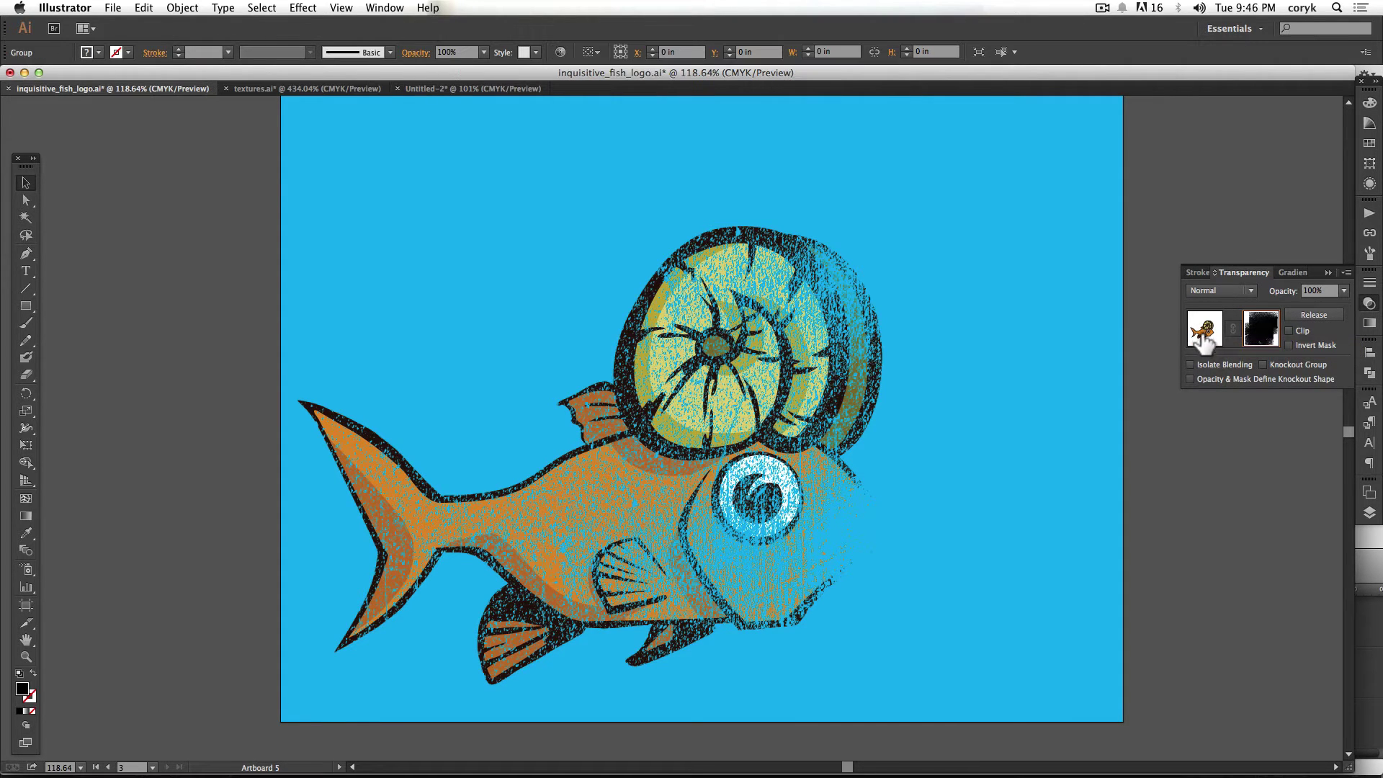
Zoom out to the mockups, Option-drag a fish copy onto the woman's shirt and bring it to front.
key(super+minus)
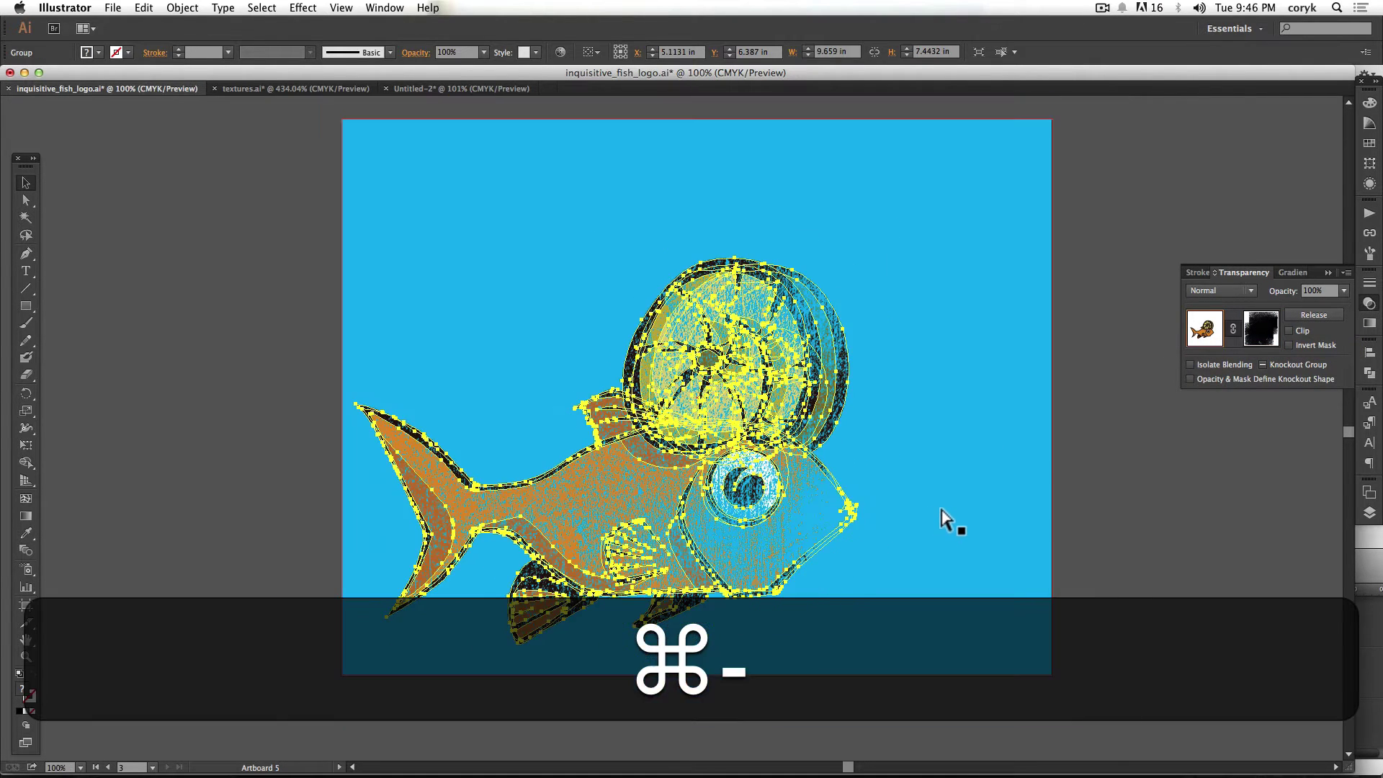
key(super+minus)
drag(990, 494, 565, 478)
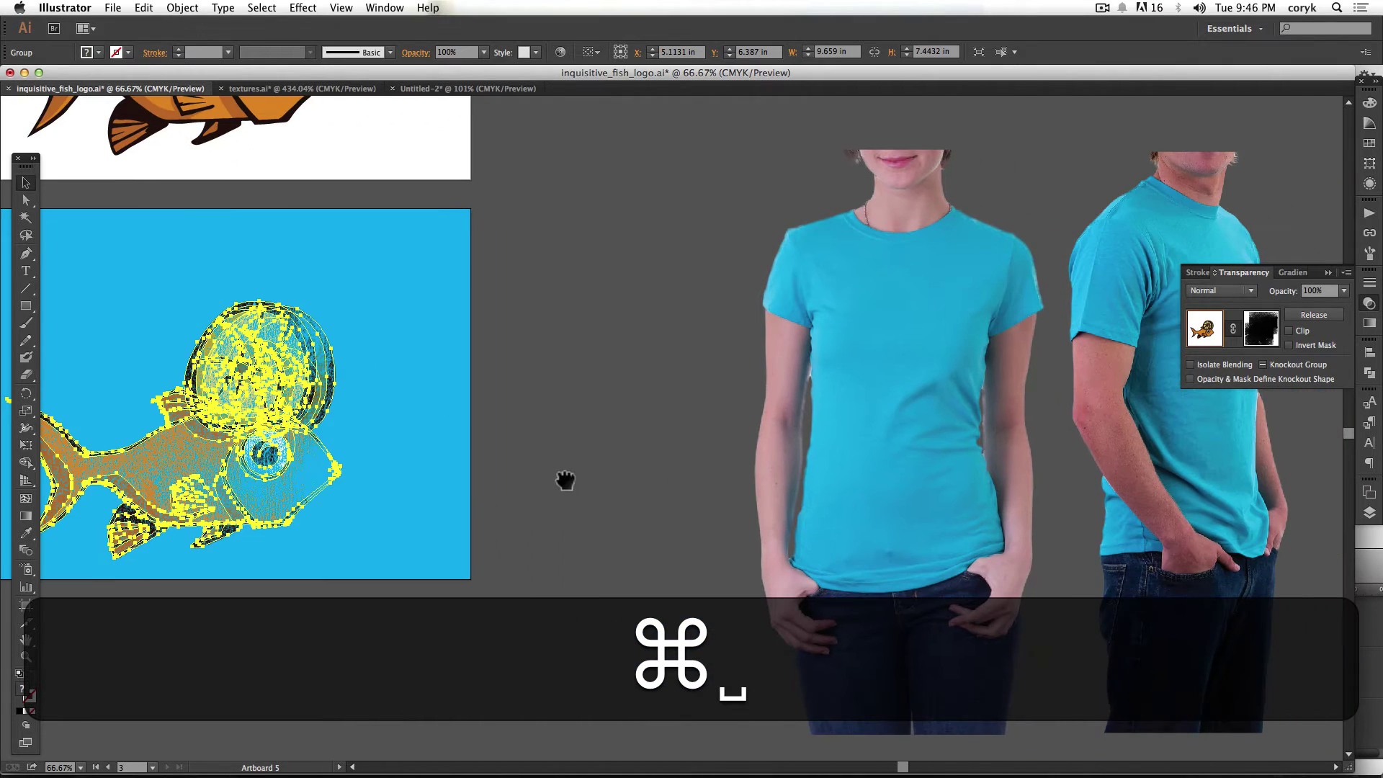
drag(214, 463, 842, 412)
key(alt)
key(super+shift+bracketright)
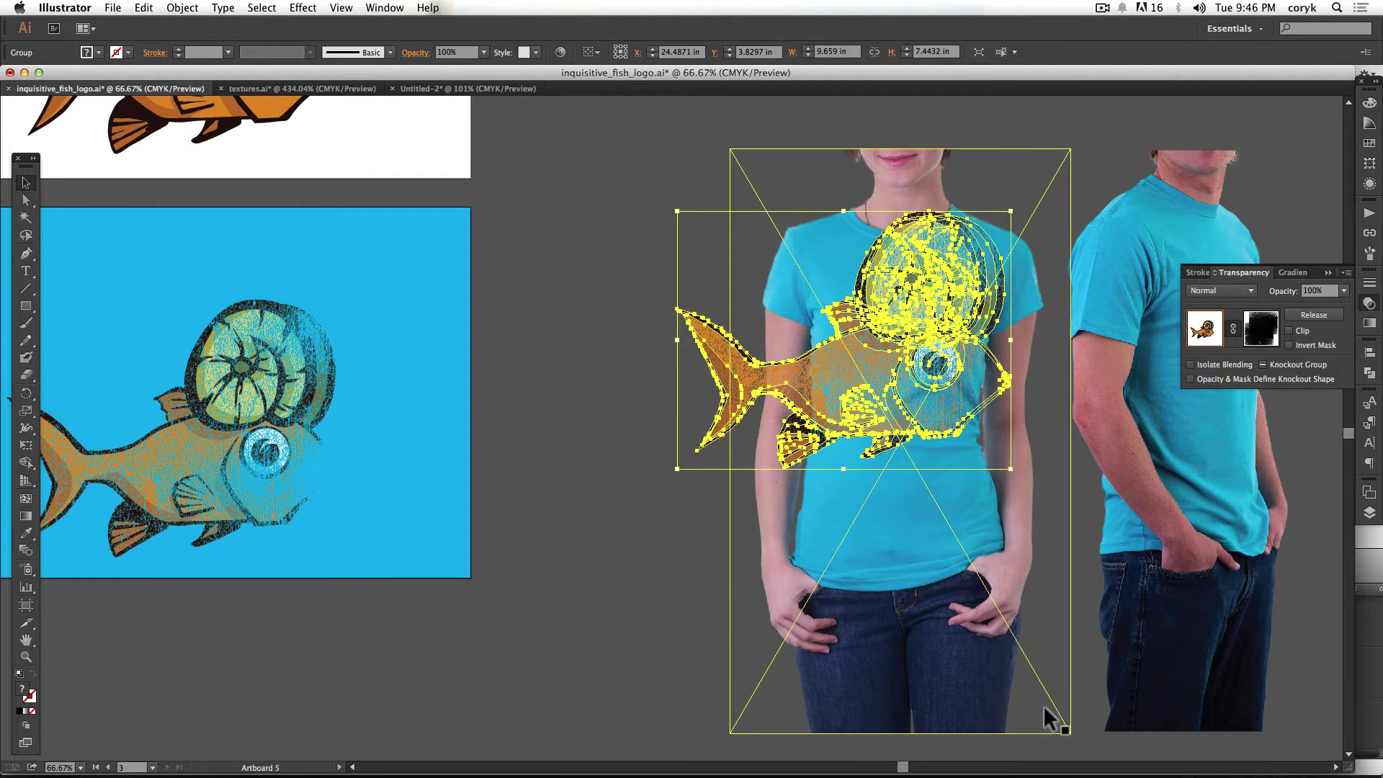
Scale the fish copy down proportionally onto the woman's chest, then deselect.
drag(1011, 468, 885, 419)
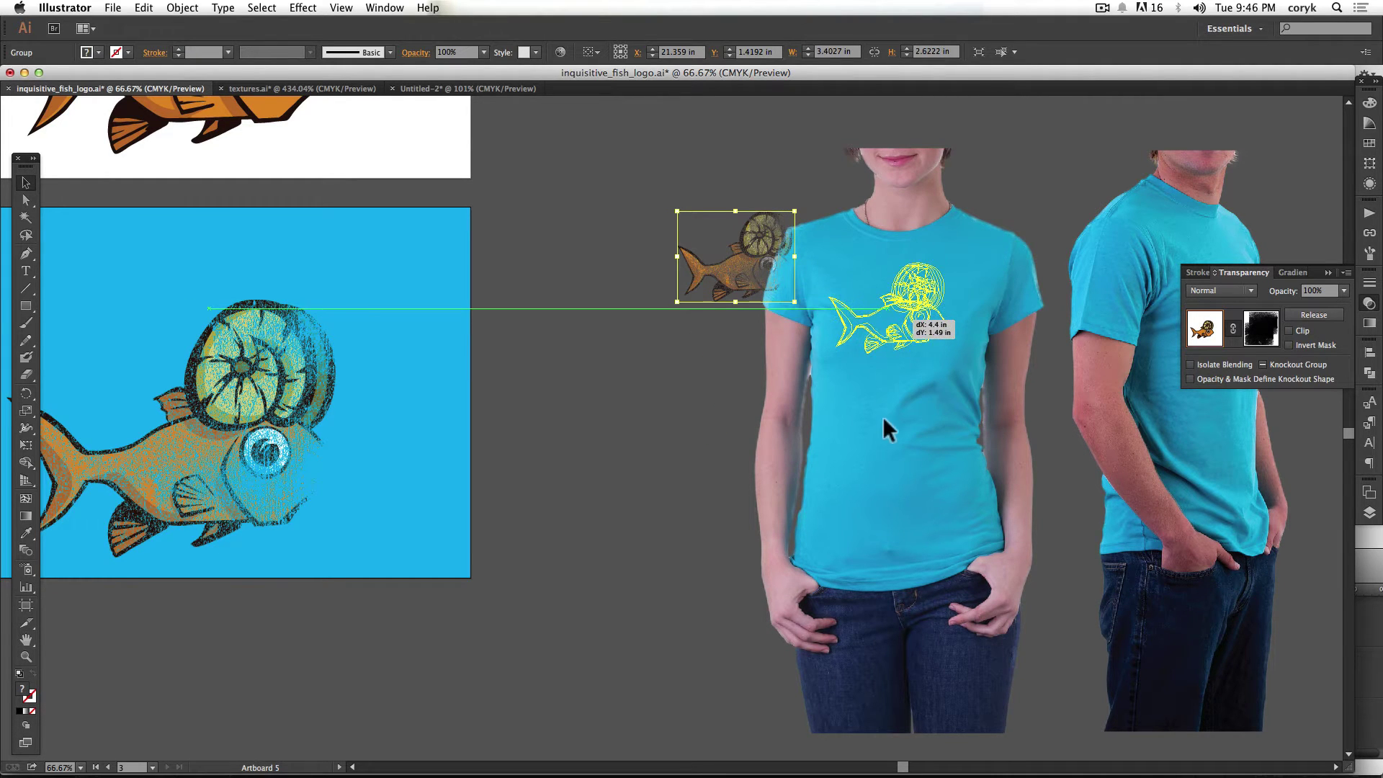
drag(721, 453, 721, 453)
key(space)
drag(673, 494, 402, 486)
click(400, 454)
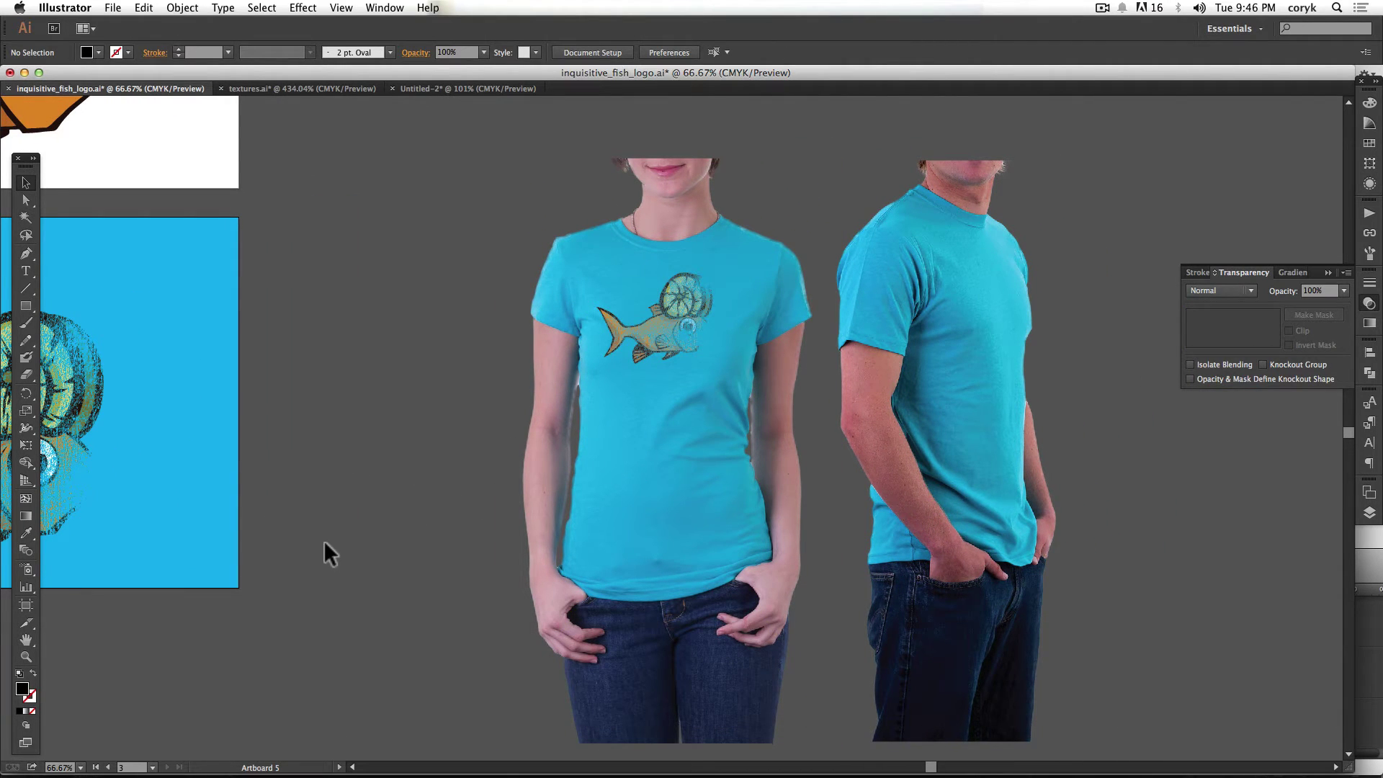
Slightly resize the woman's shirt fish and Option-drag a copy onto the man's shirt.
click(659, 349)
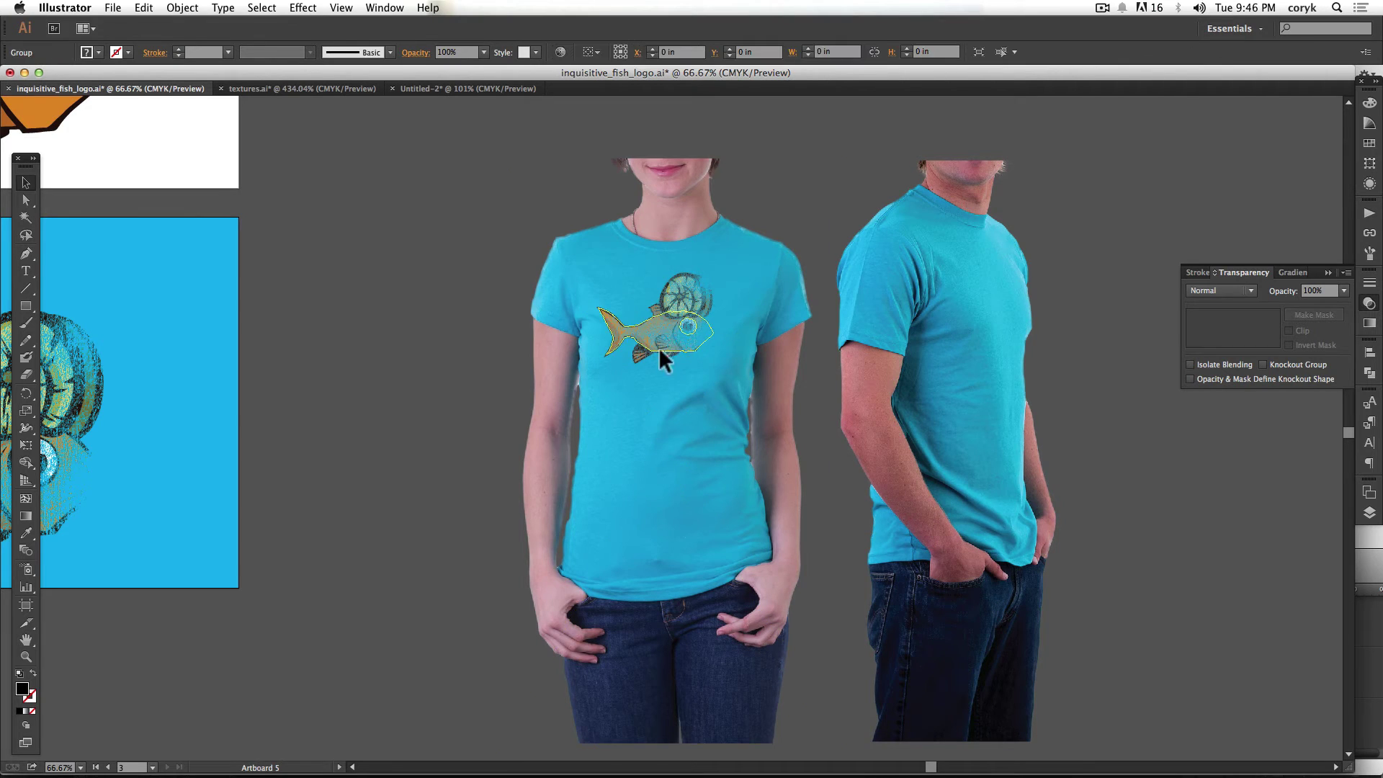
drag(719, 368, 667, 326)
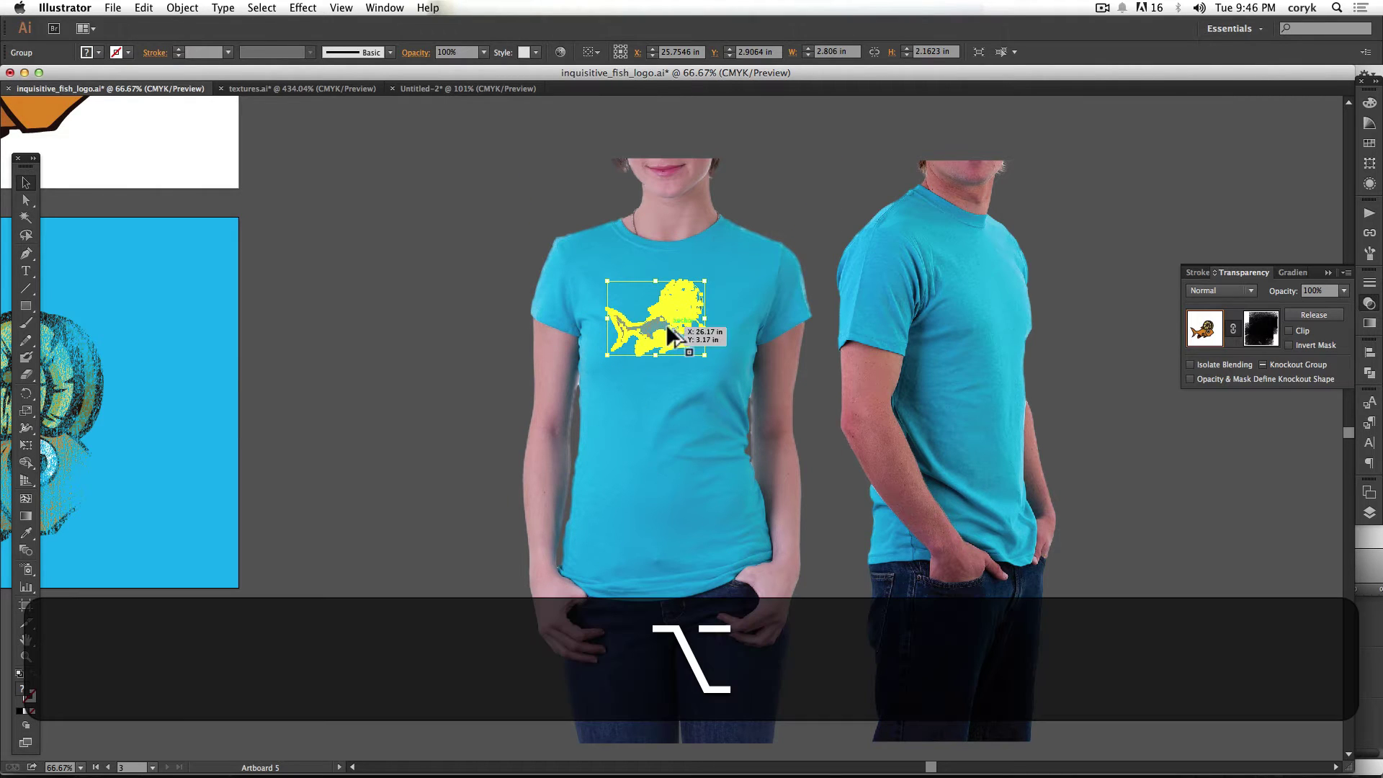
drag(773, 337, 990, 309)
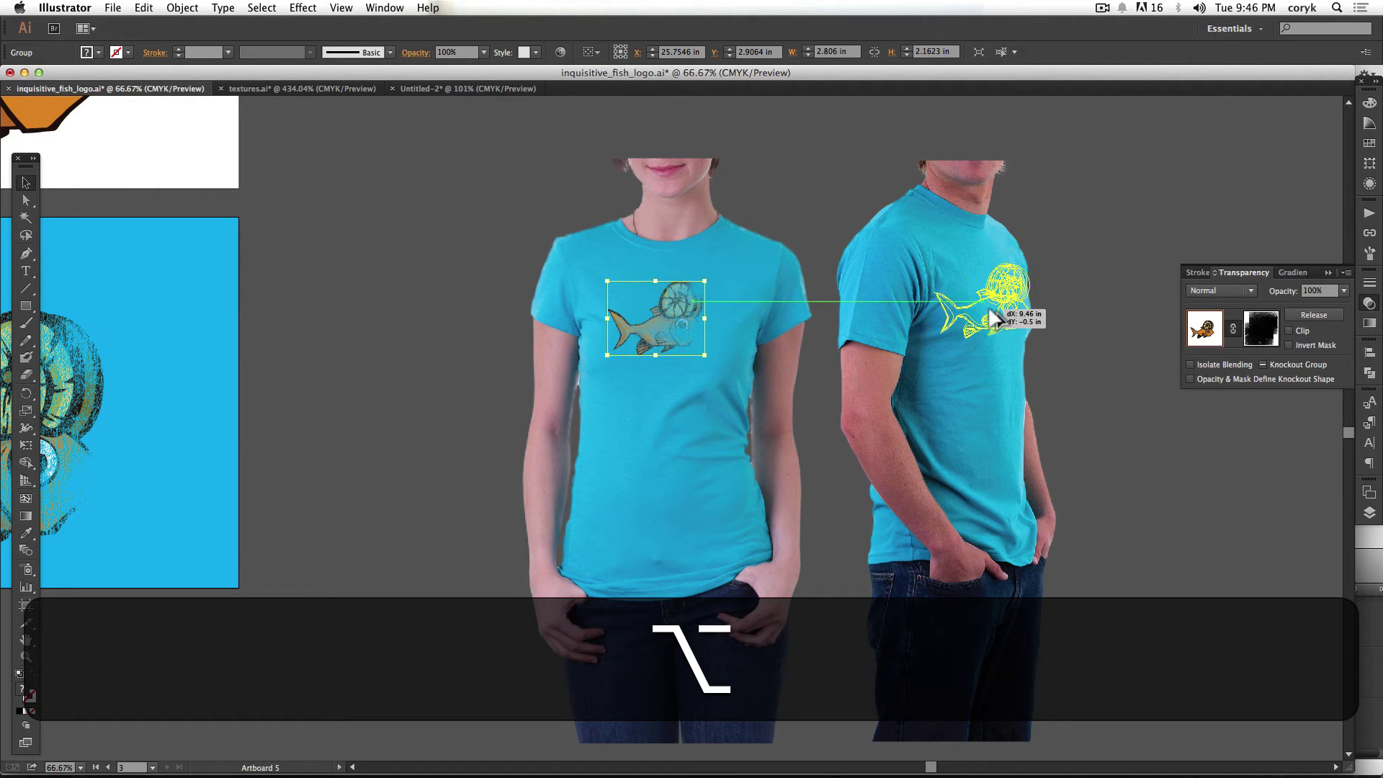
drag(983, 497, 988, 484)
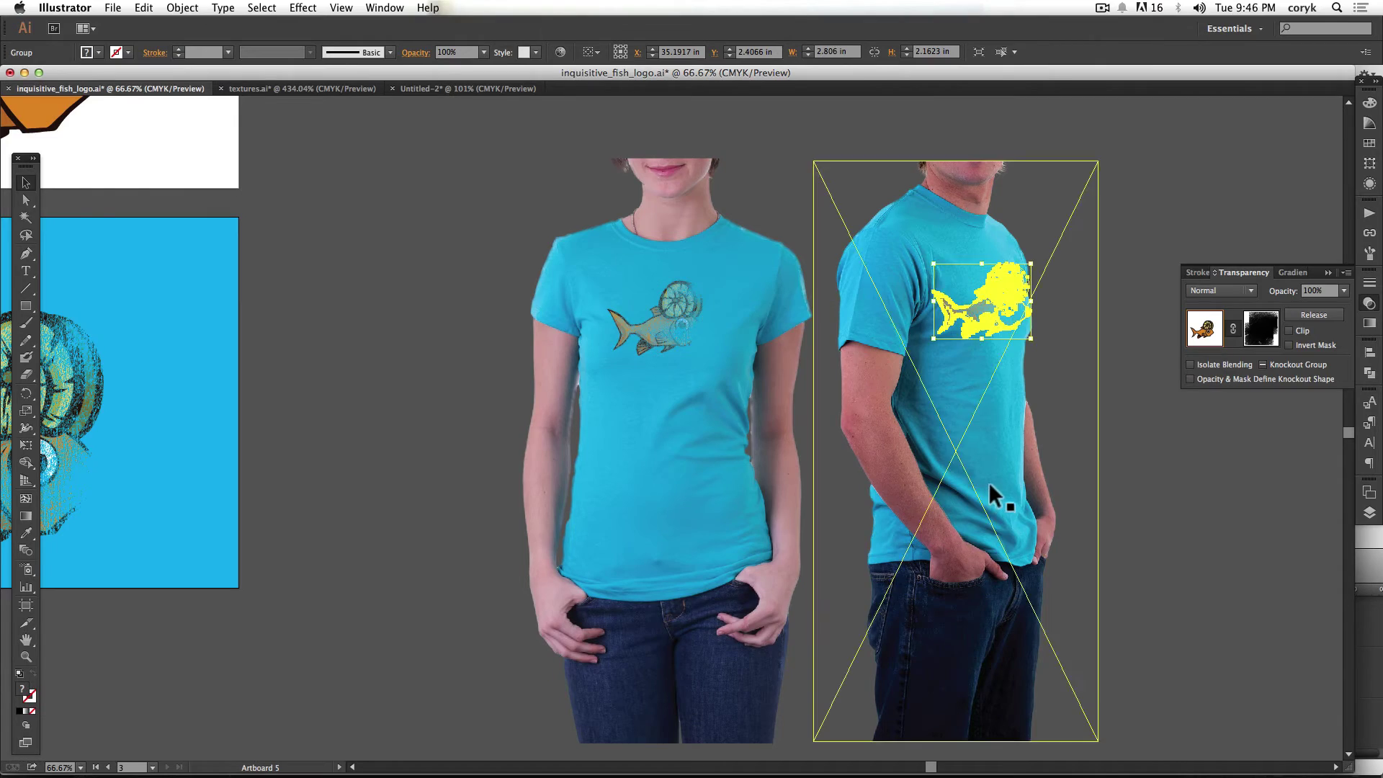
Free Distort the copy's corners to follow the man's angled chest, nudge it right, and deselect.
click(26, 445)
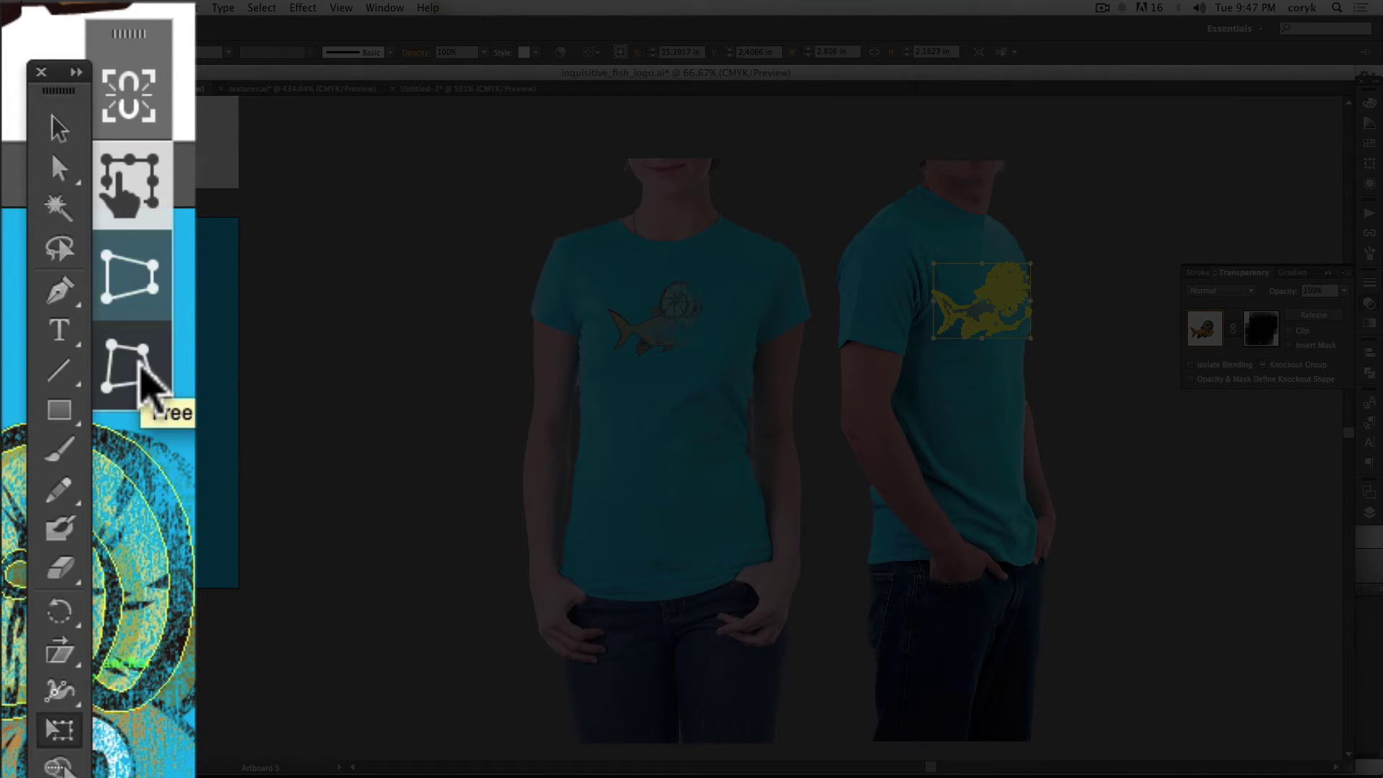
click(145, 382)
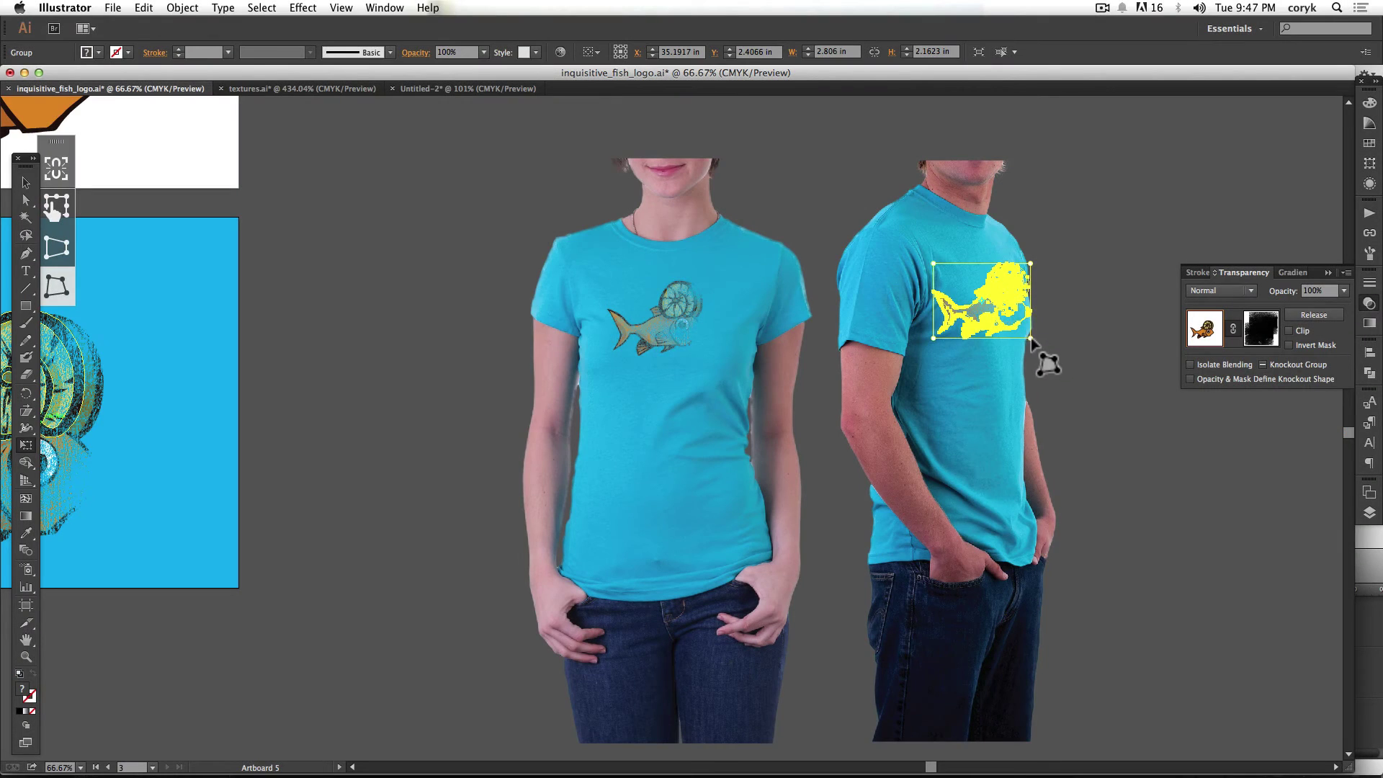
drag(1031, 338, 1016, 256)
drag(965, 441, 967, 441)
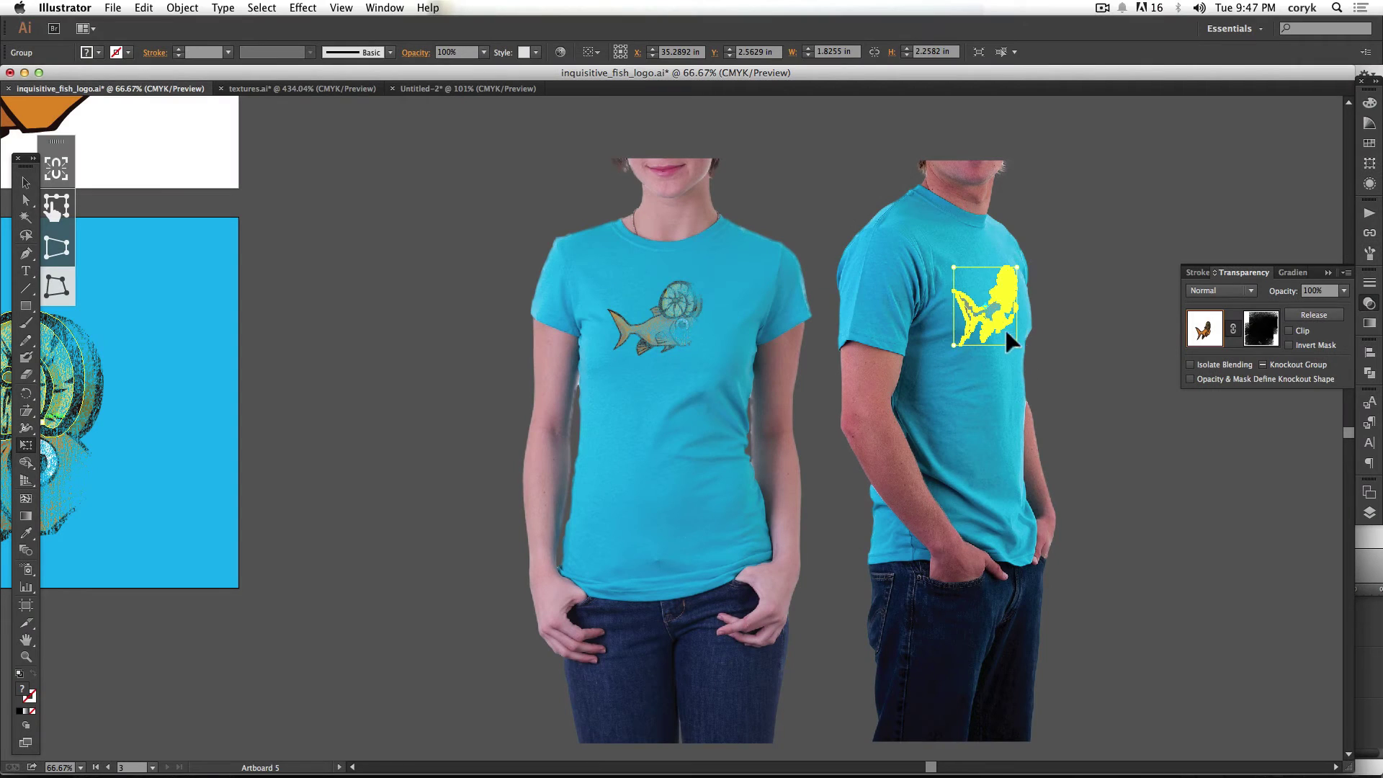
drag(1004, 325, 1015, 323)
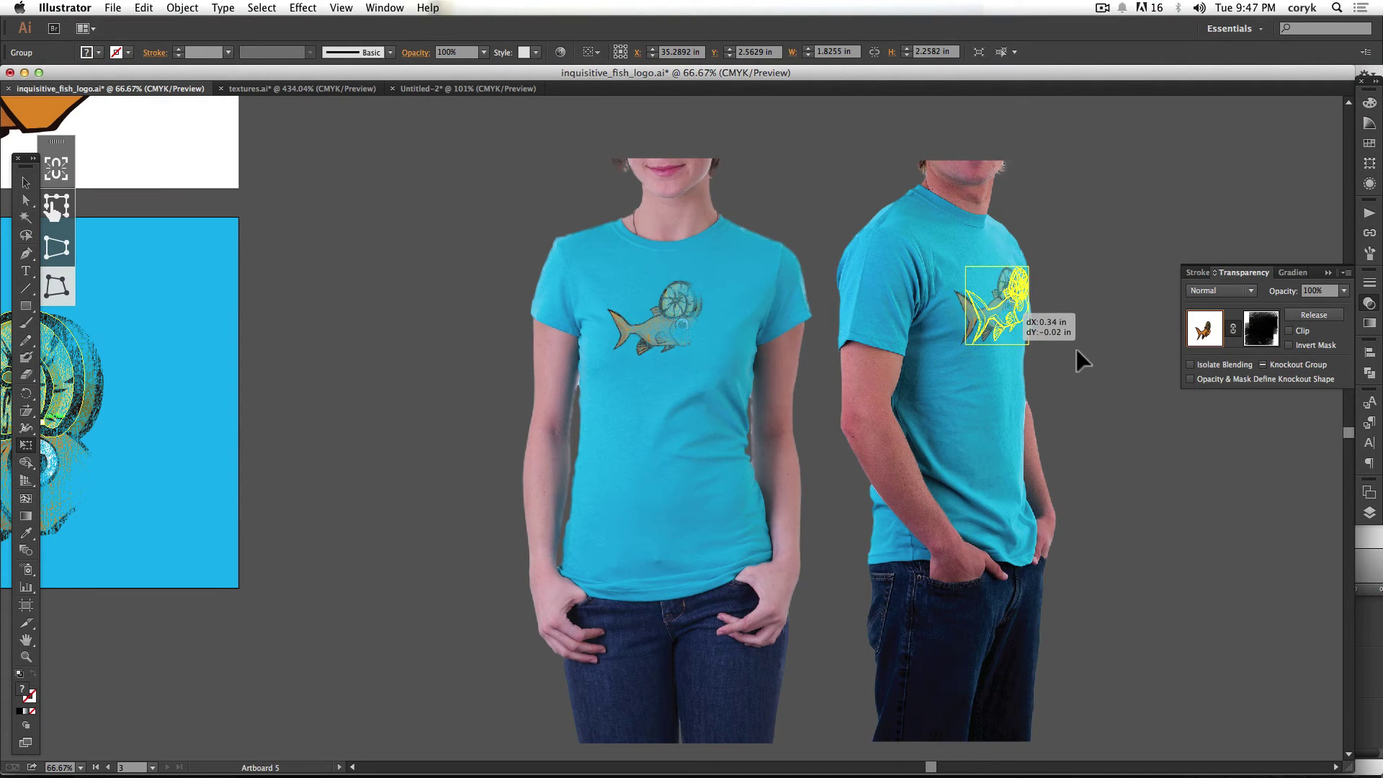
key(v)
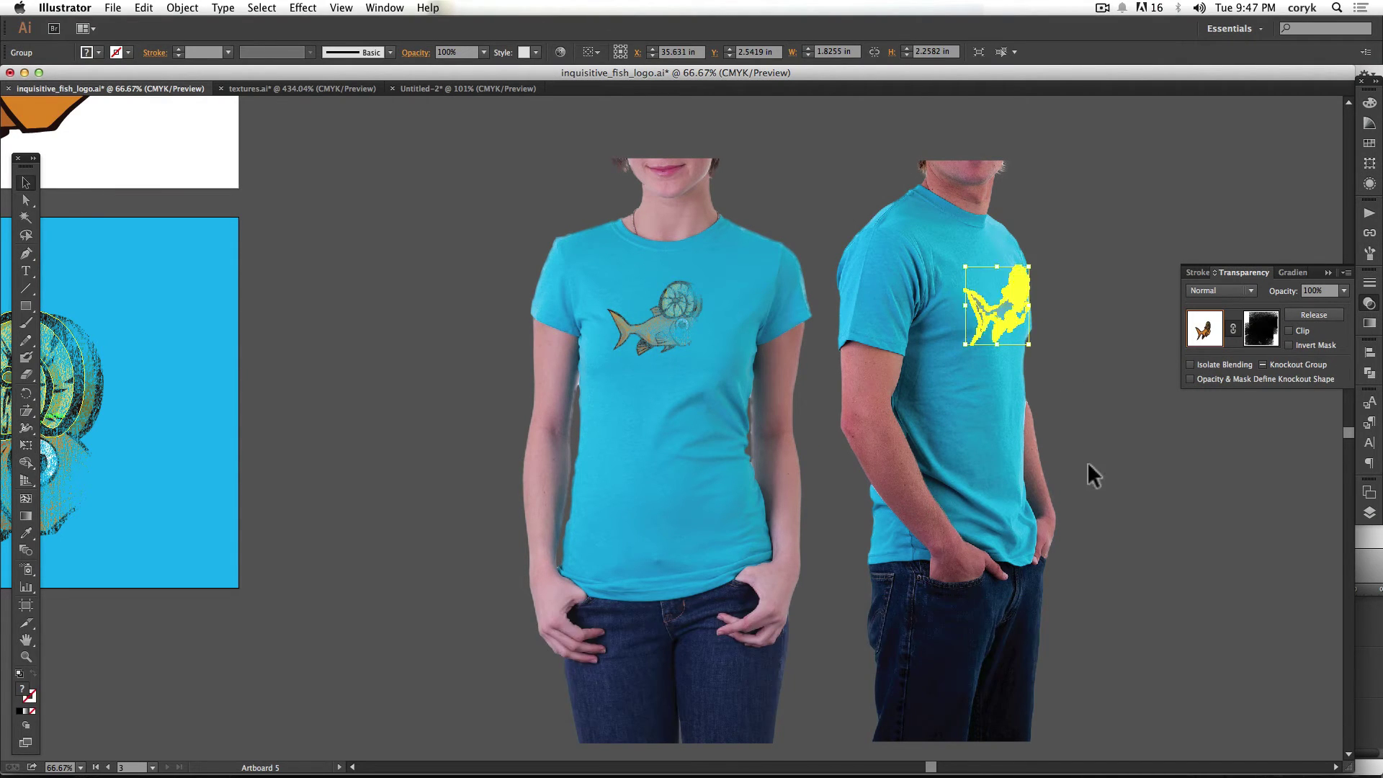
click(1087, 469)
Zoom in on both shirt logos and nudge the man's fish slightly left, then deselect.
key(z)
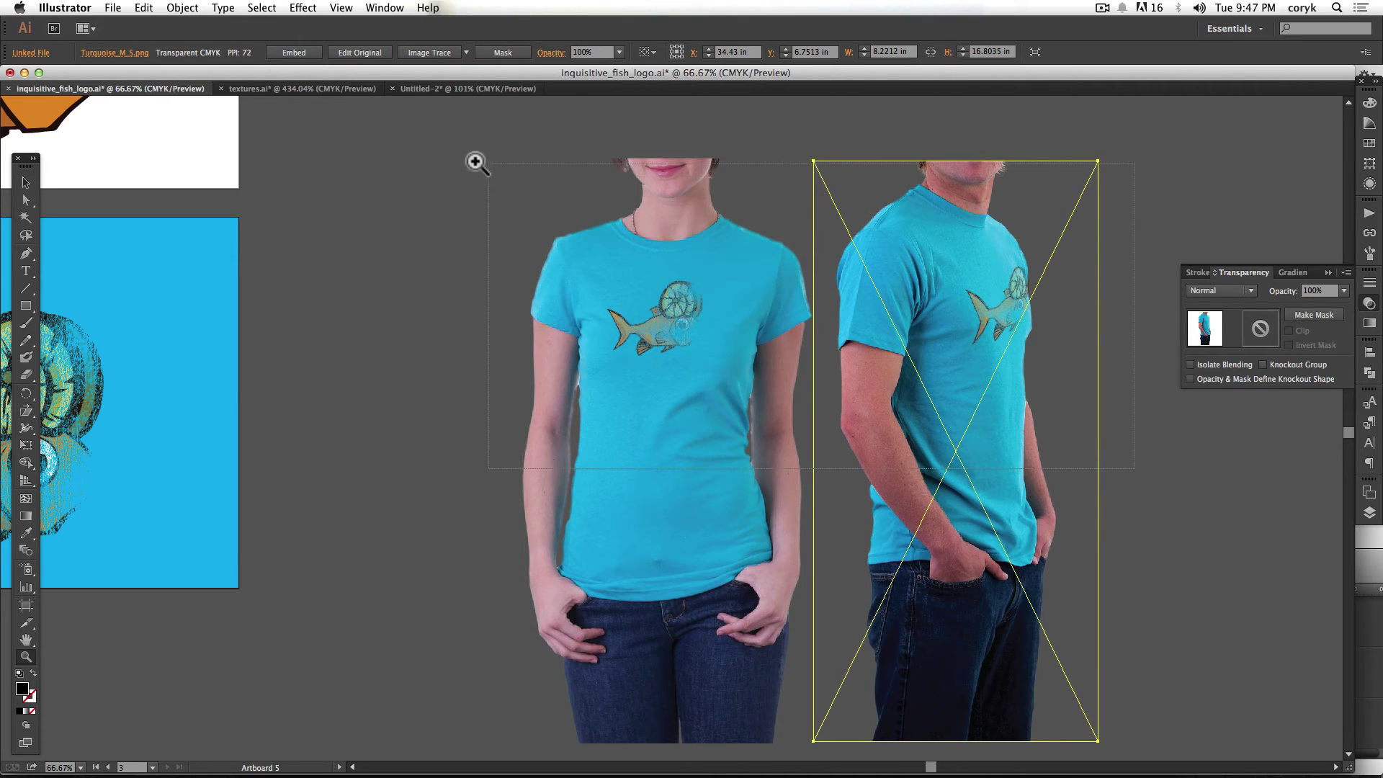
drag(476, 161, 1142, 472)
key(v)
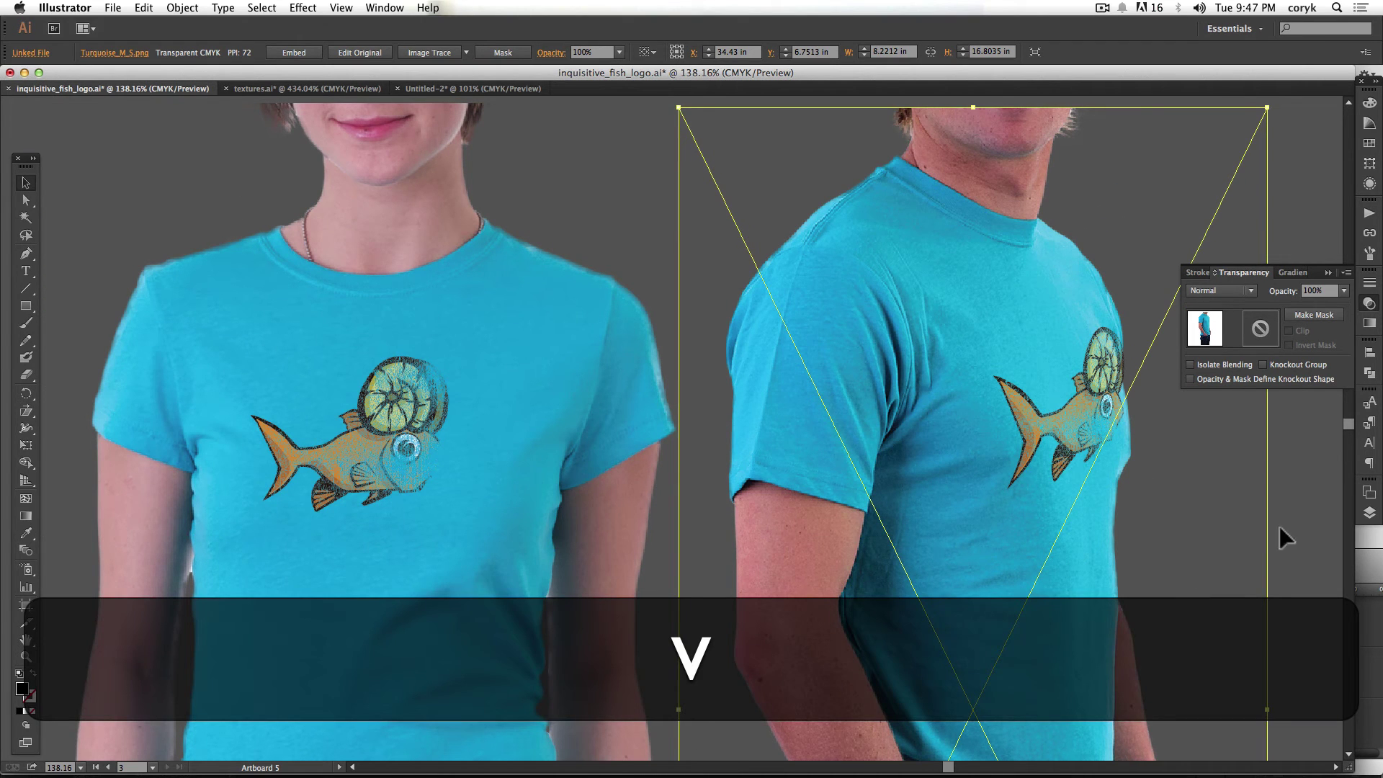
click(1297, 552)
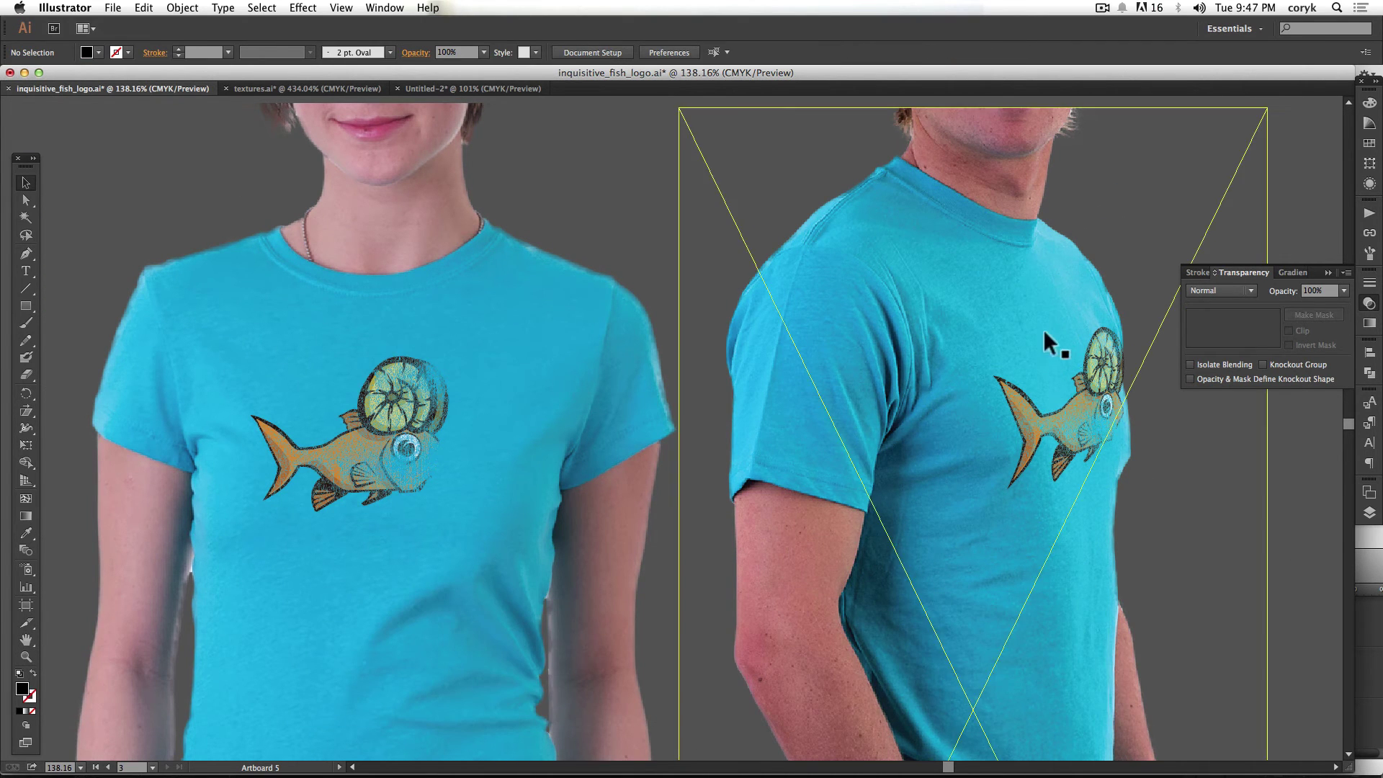
click(1060, 466)
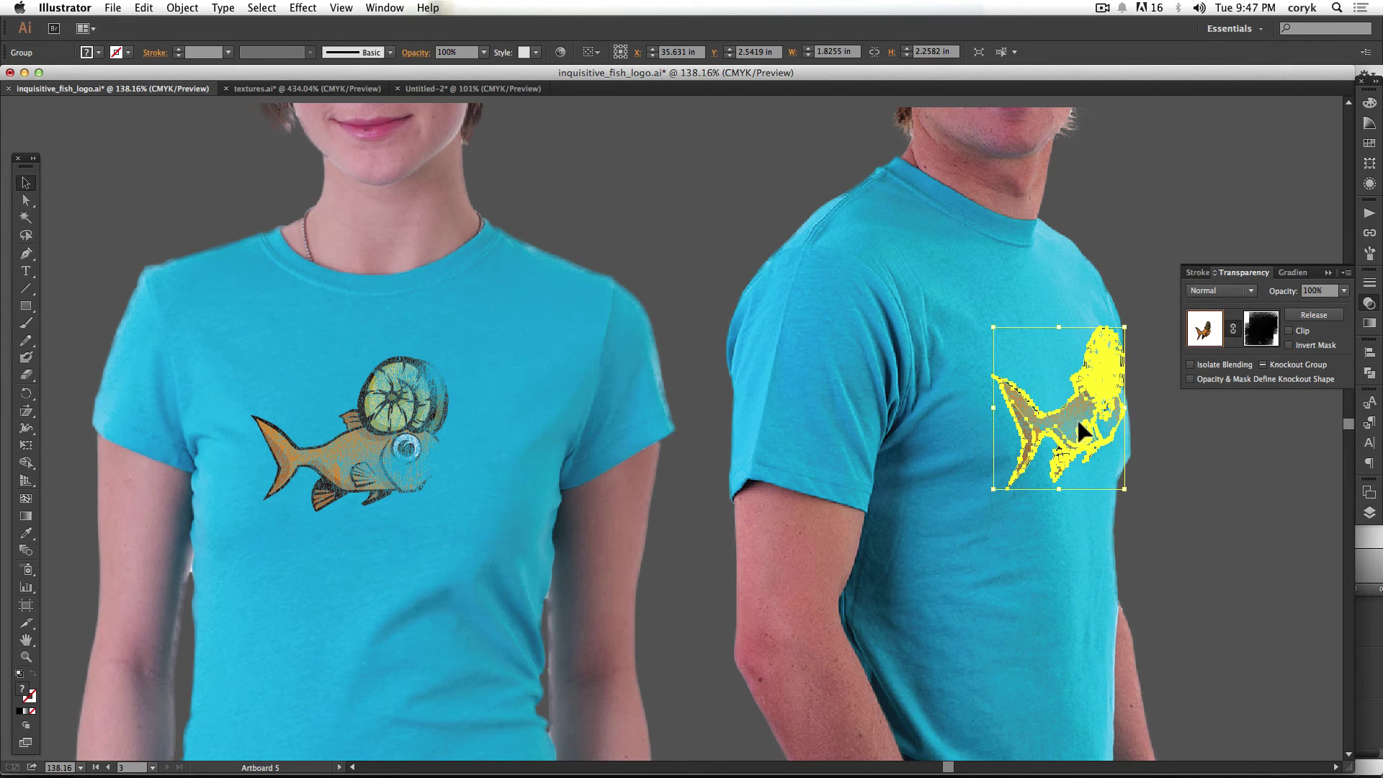
mouse_move(1078, 417)
mouse_down()
mouse_move(1066, 421)
mouse_move(1090, 434)
mouse_up()
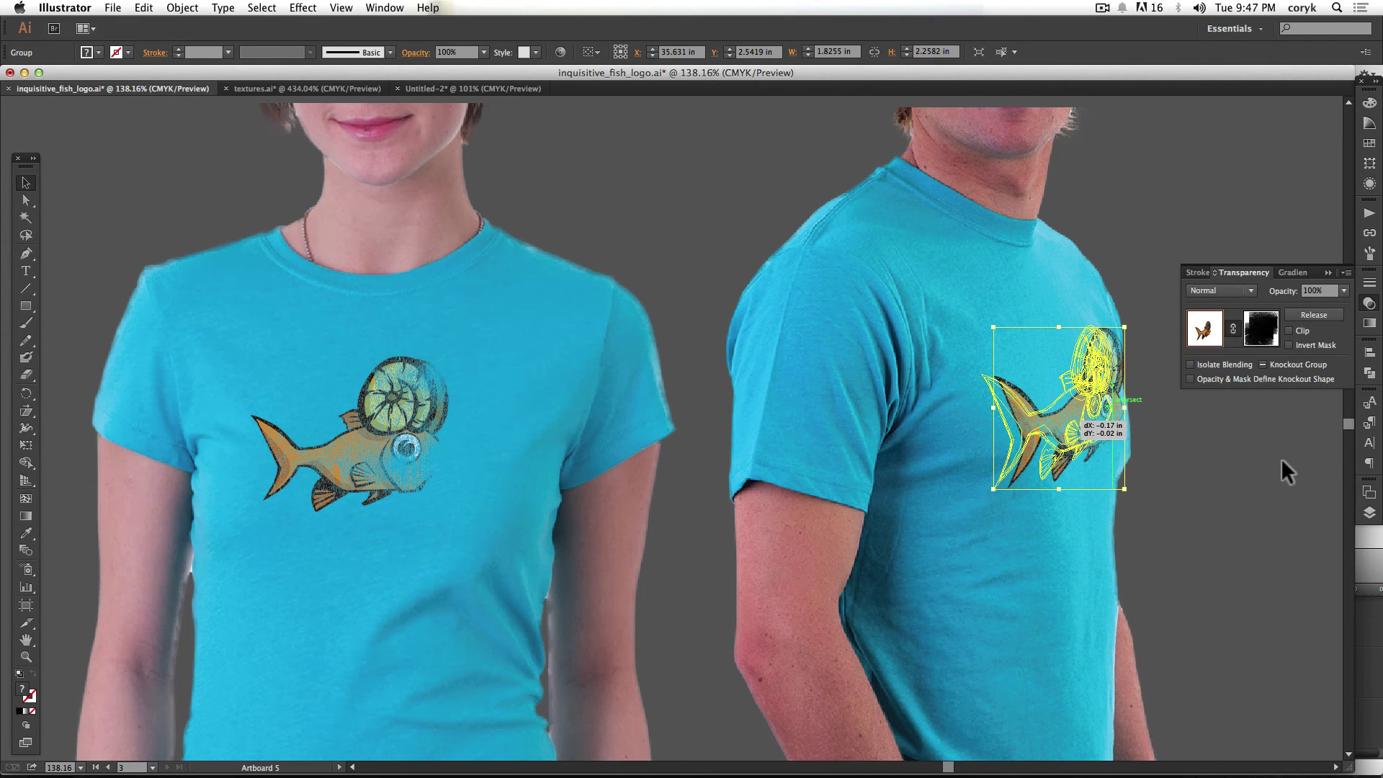
click(1276, 530)
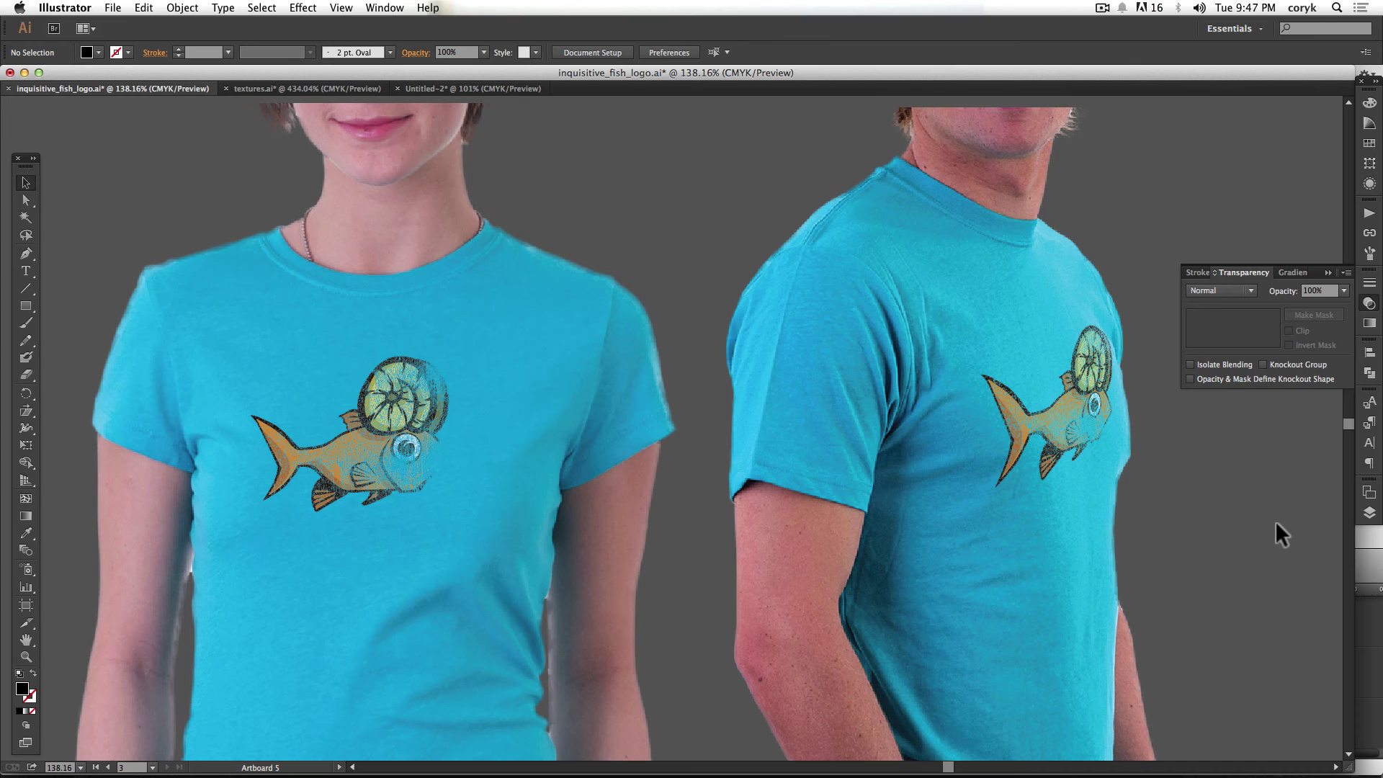